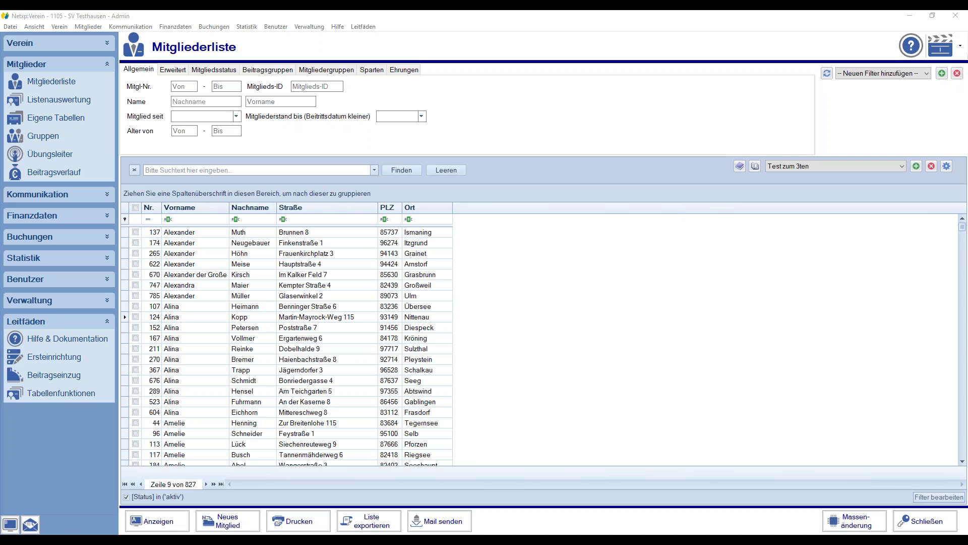
Open the Spalten hinzufügen field list from the gear beside the 'Test zum 3ten' view
click(193, 169)
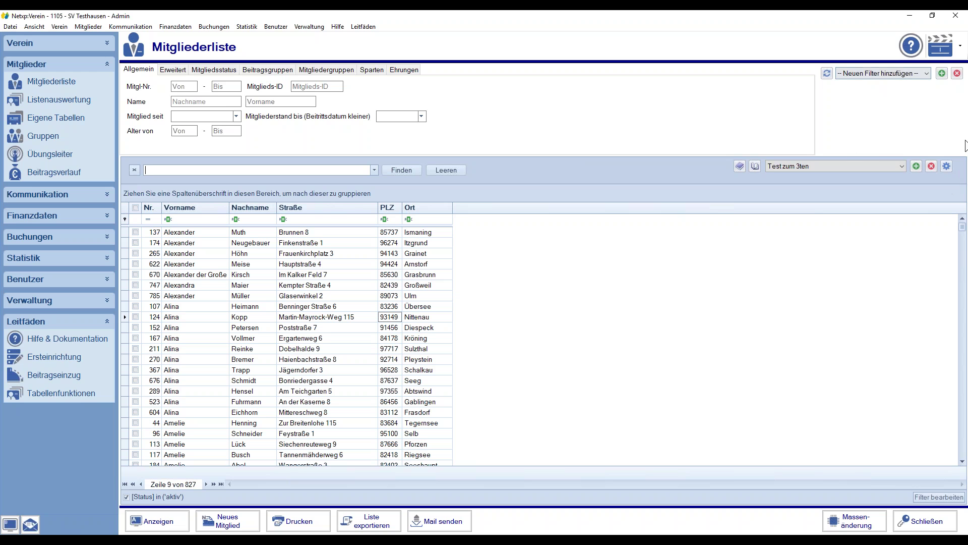
click(945, 167)
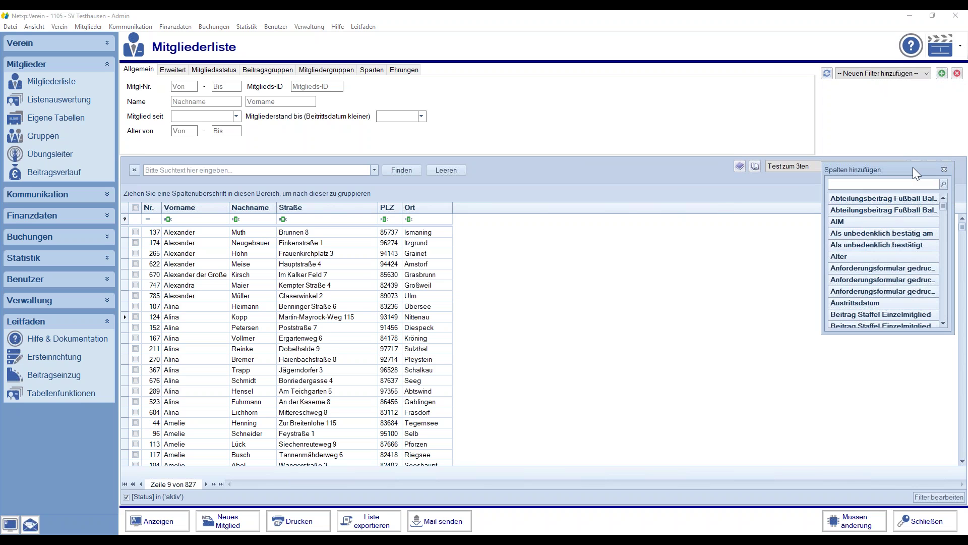
Search the field list for 'iban', then drag the IBAN field into the header after Ort
text(iban)
key(BackSpace)
key(BackSpace)
key(BackSpace)
key(BackSpace)
drag(943, 203, 939, 269)
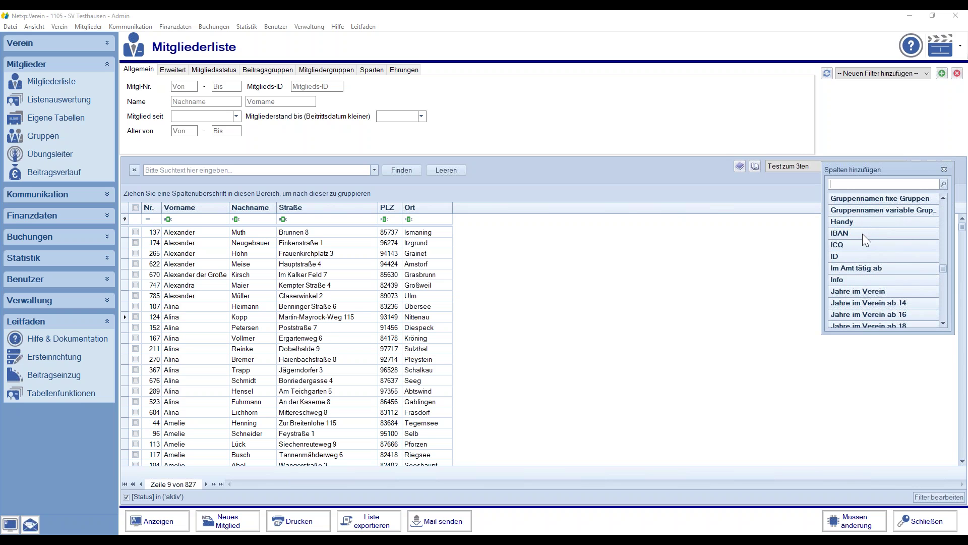
drag(892, 233, 494, 208)
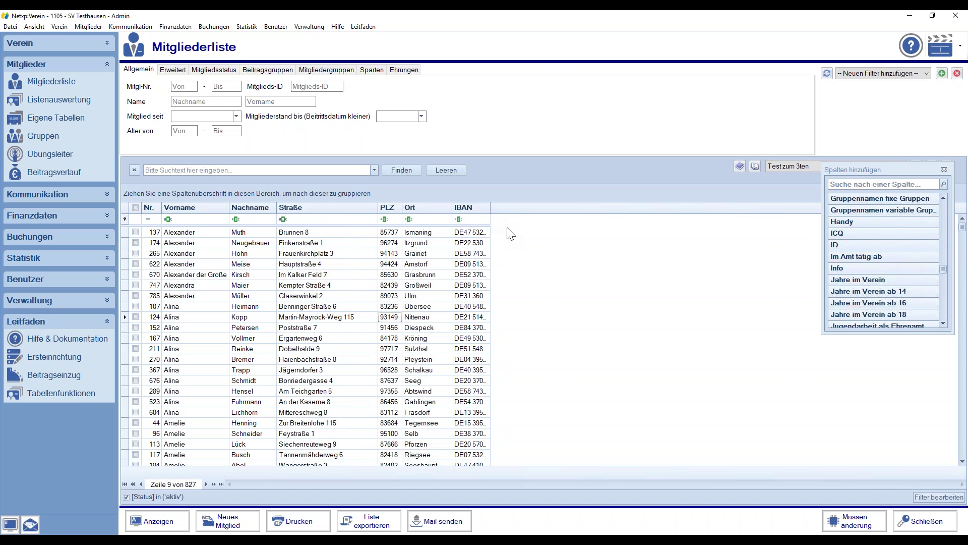
drag(943, 270, 942, 292)
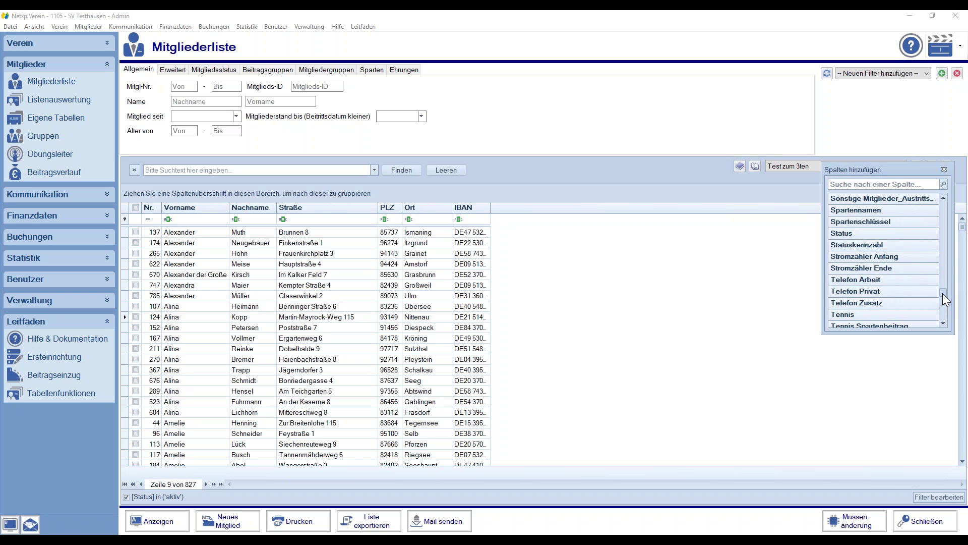
drag(942, 293, 936, 262)
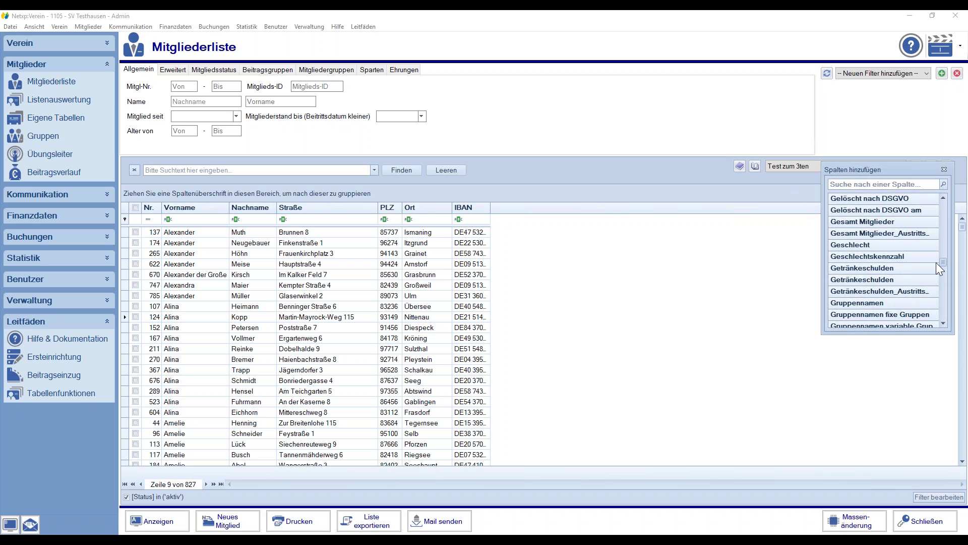
drag(935, 262, 930, 212)
mouse_move(861, 256)
mouse_down()
mouse_move(547, 255)
mouse_move(307, 205)
mouse_move(486, 207)
mouse_up()
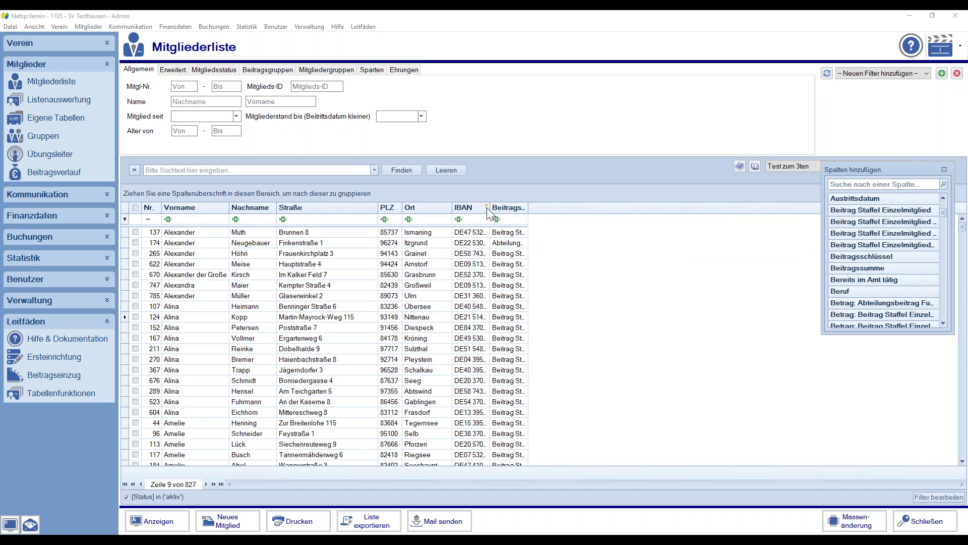
double_click(529, 207)
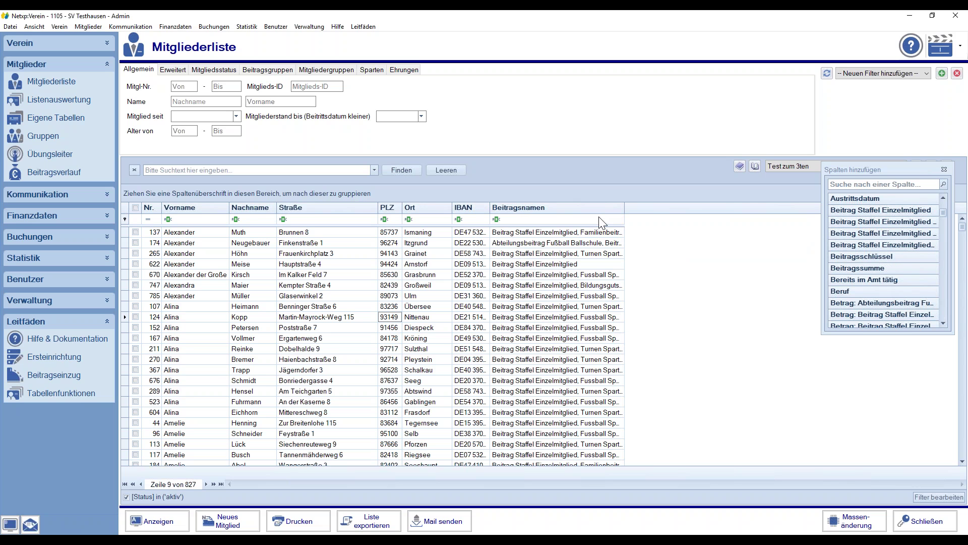
drag(565, 207, 898, 257)
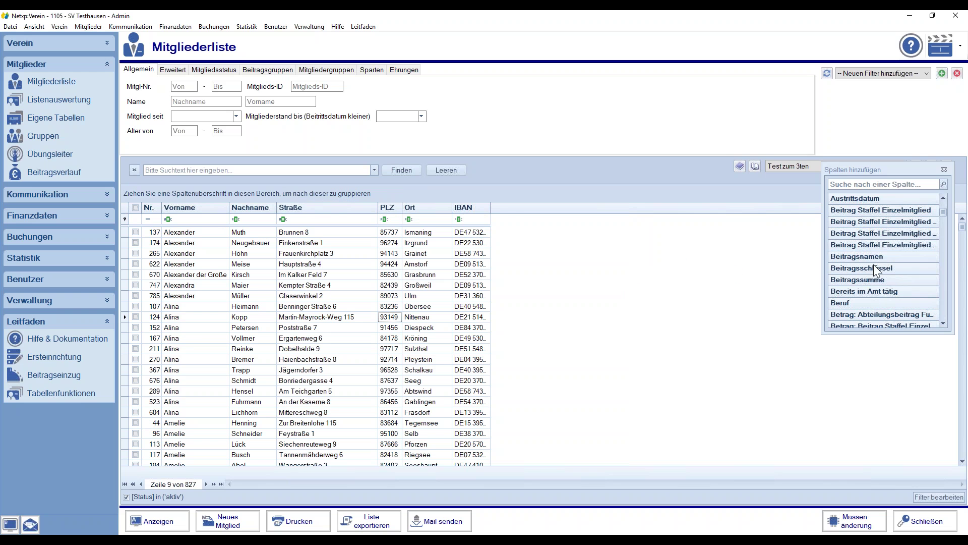
scroll(943, 212, up, 3)
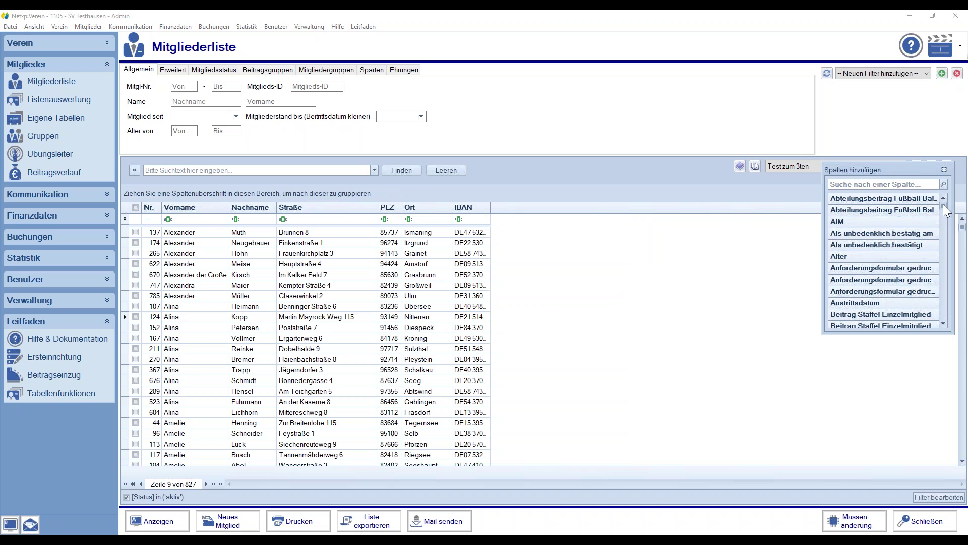
drag(841, 257, 487, 193)
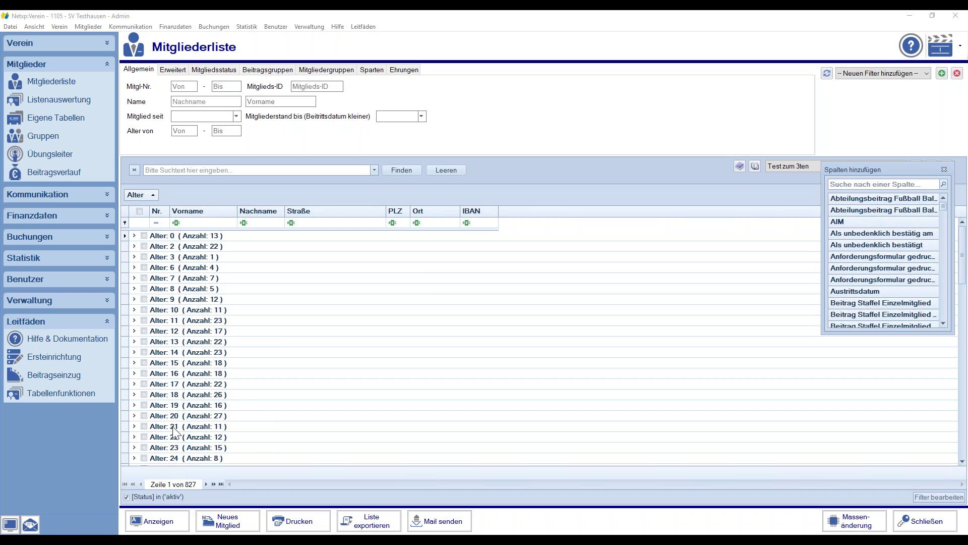
Step through the Alter 18, 19 and 20 groups, then expand Alter: 12 to list its members
click(399, 383)
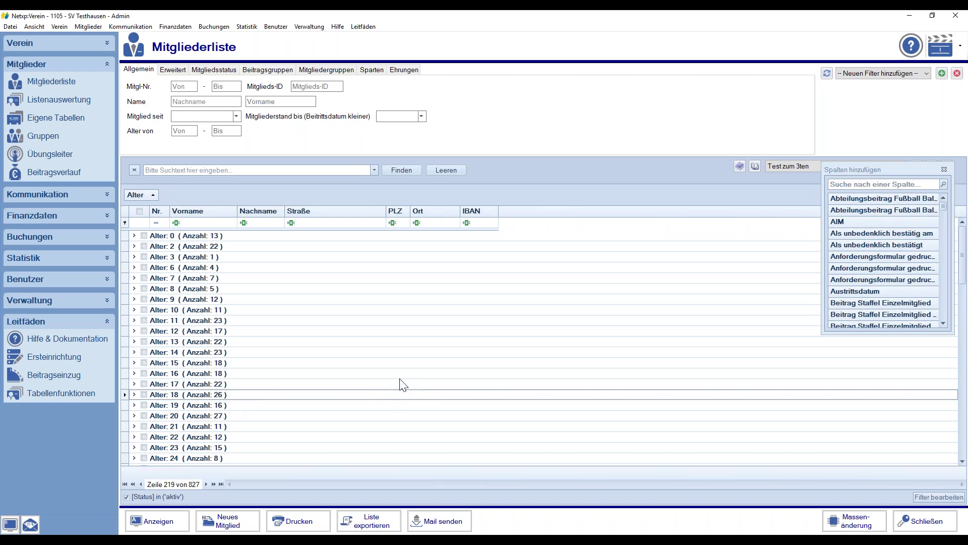
click(393, 404)
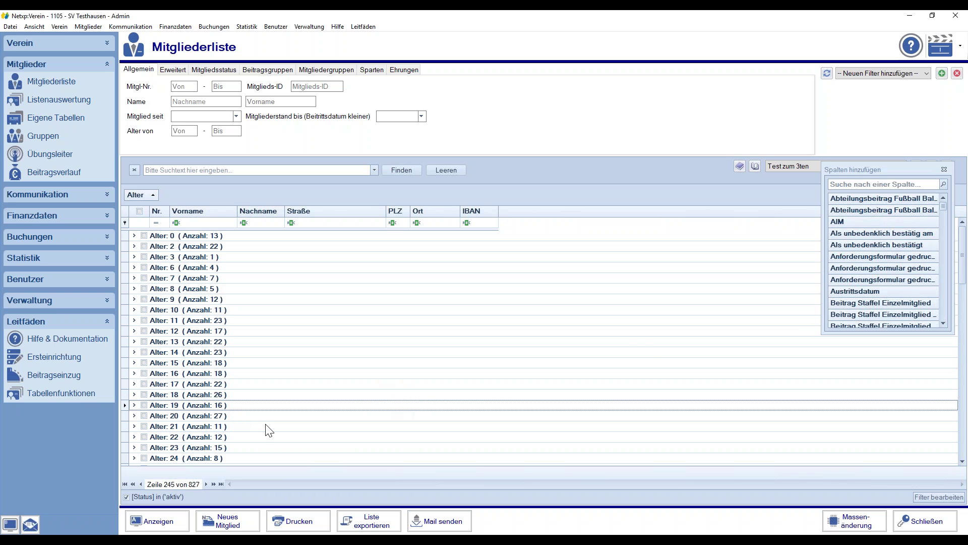
click(232, 415)
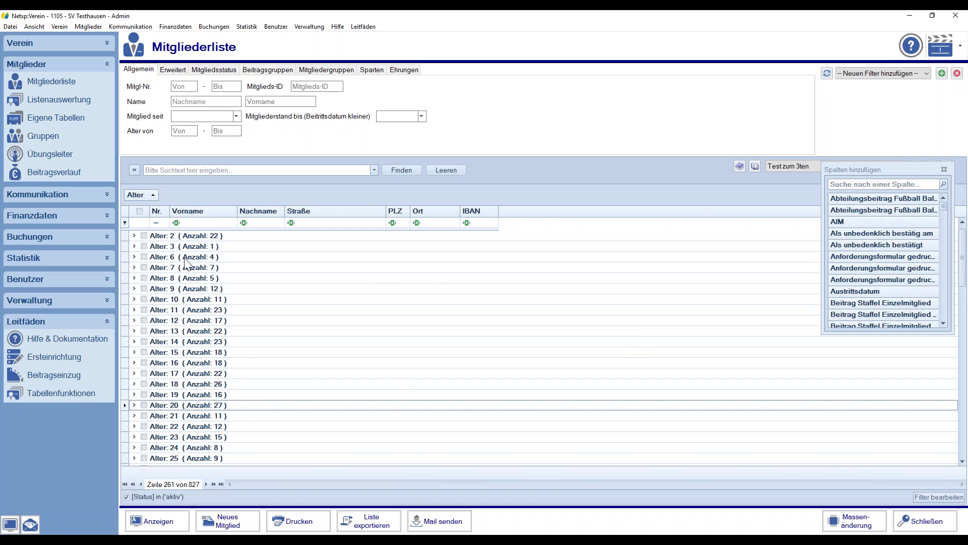
click(155, 320)
key(Right)
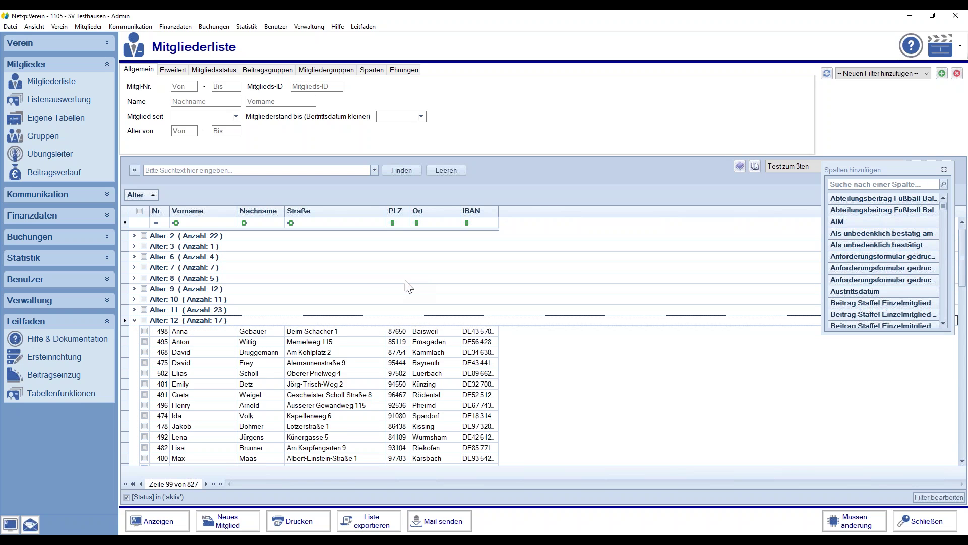
scroll(451, 298, down, 1)
scroll(474, 287, down, 1)
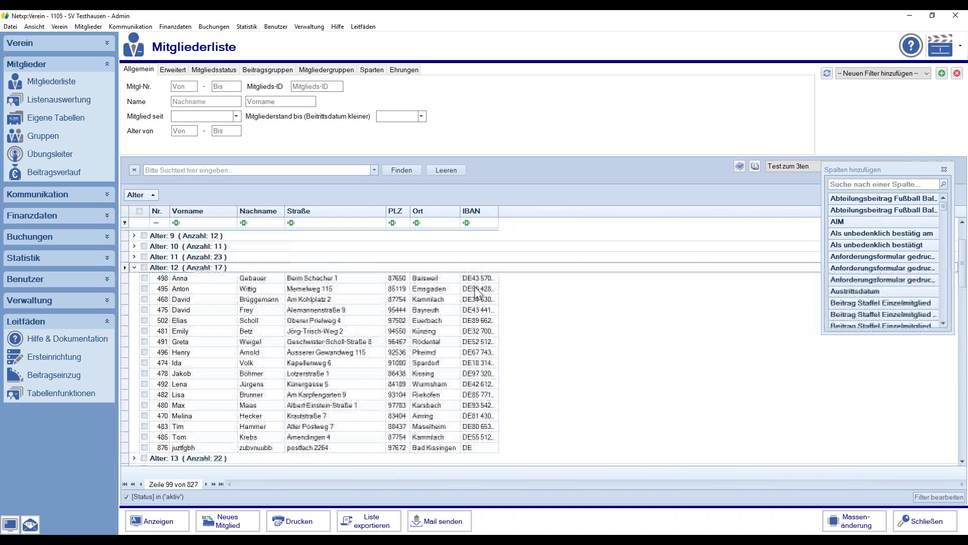
Collapse Alter: 12, expand Alter: 9, then expand and collapse all age groups
click(135, 267)
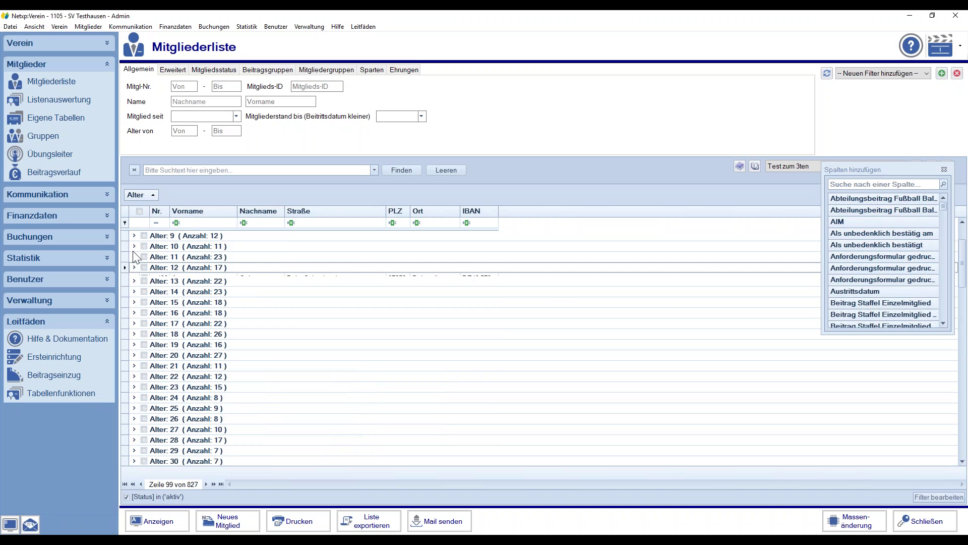
click(134, 233)
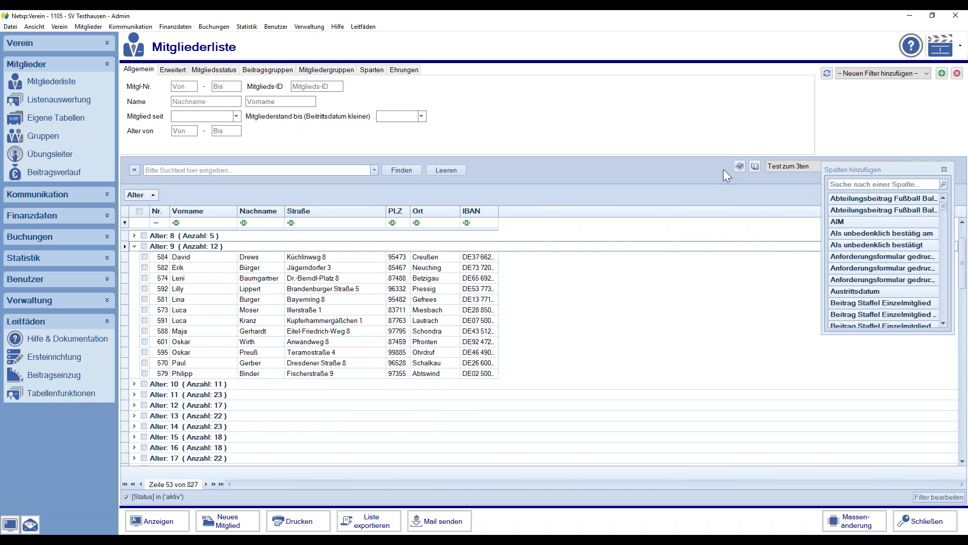
click(755, 166)
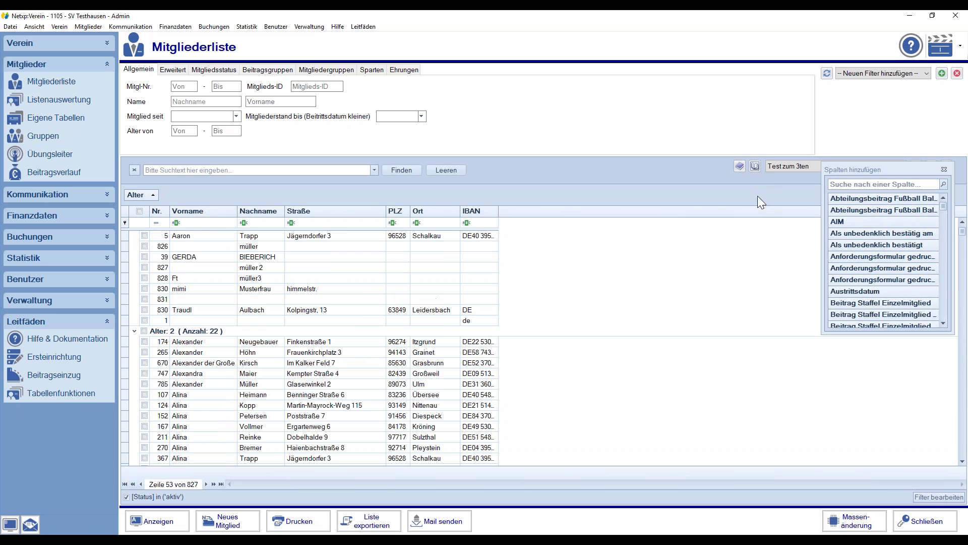
click(740, 165)
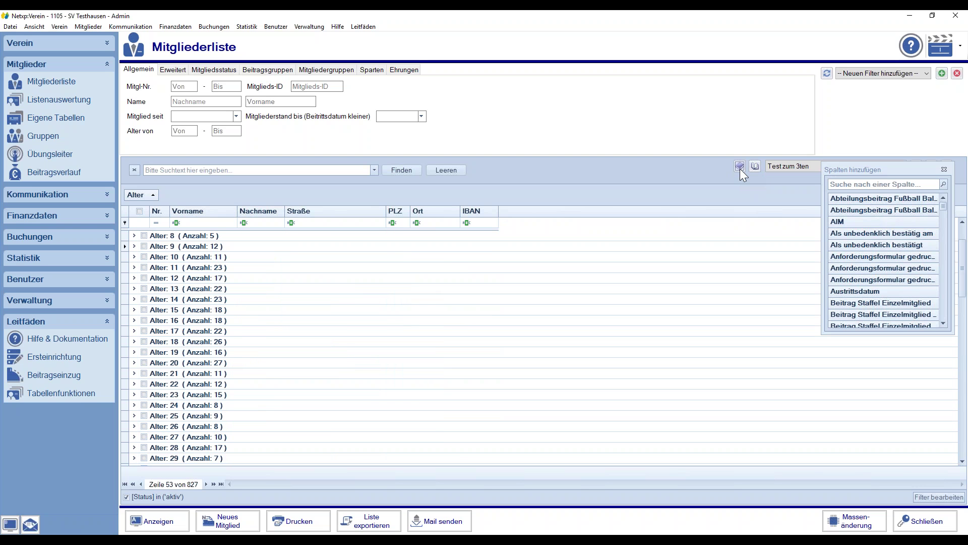
Drag Alter out of the grouping panel, then move and close the Spalten hinzufügen panel
drag(135, 196, 573, 58)
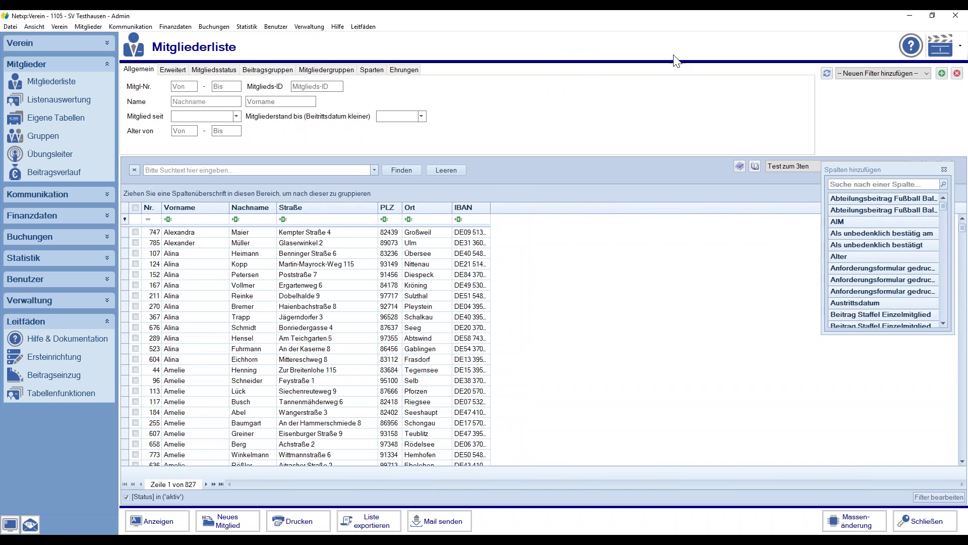
drag(869, 168, 816, 196)
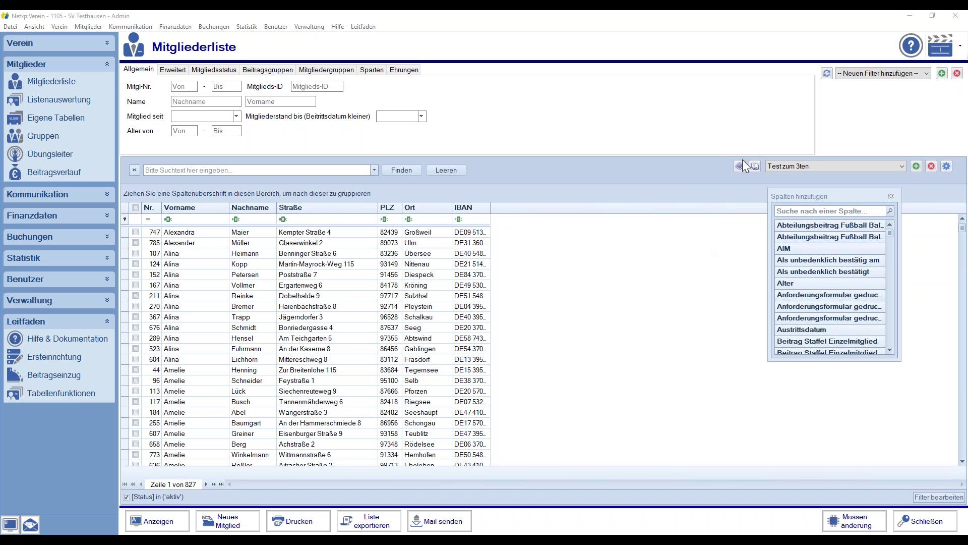
drag(830, 196, 839, 198)
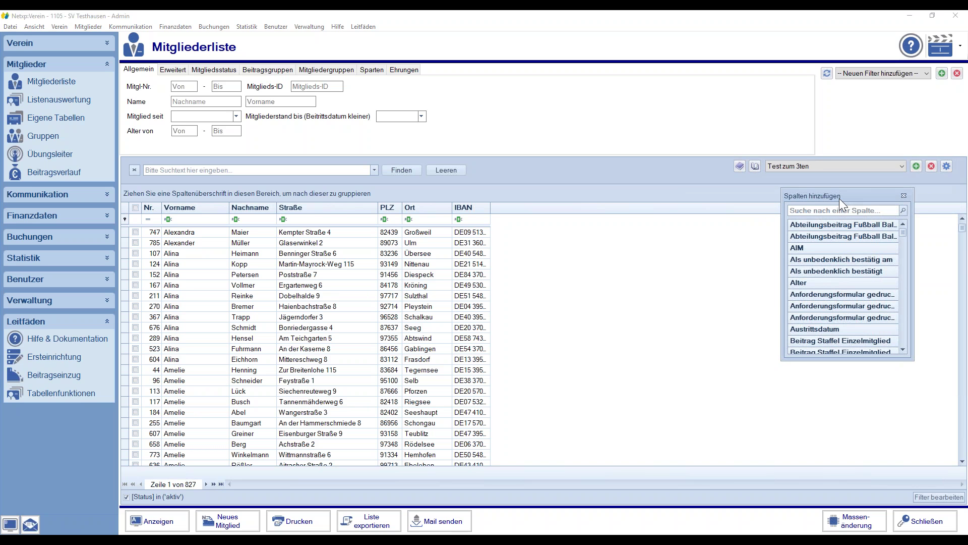
click(903, 196)
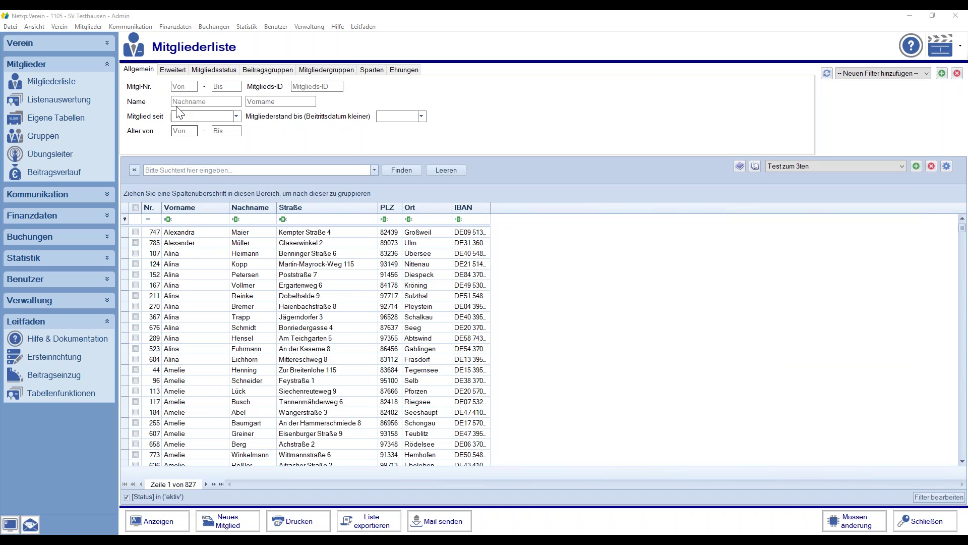
click(193, 101)
Search the members for 'pos' and then 'gie', clearing each, and close the search bar
click(289, 102)
click(240, 170)
text(pos)
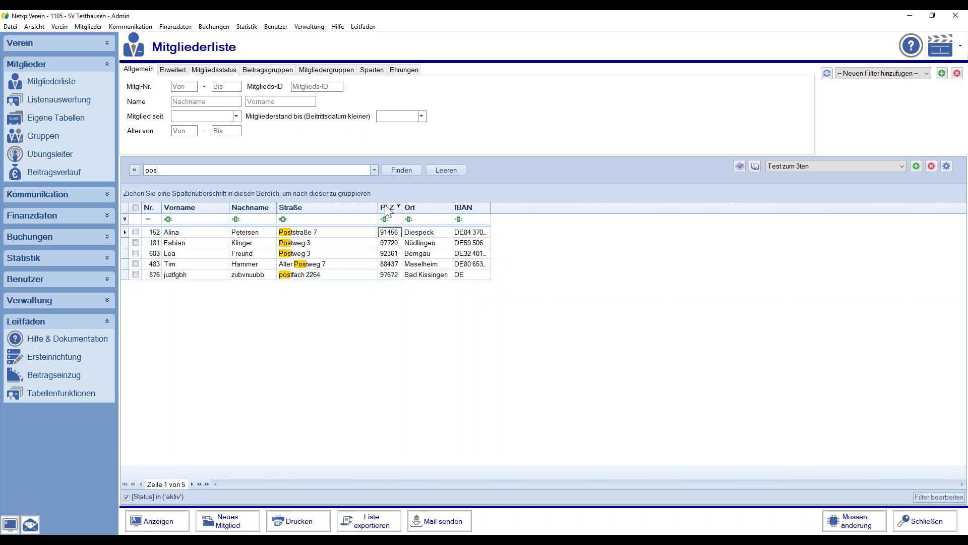
key(BackSpace)
key(BackSpace)
key(BackSpace)
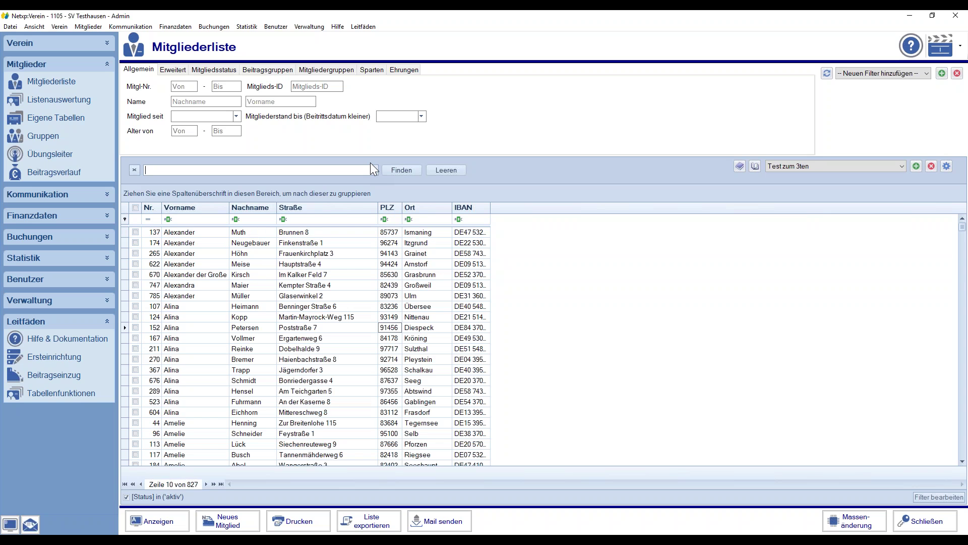
text(gie)
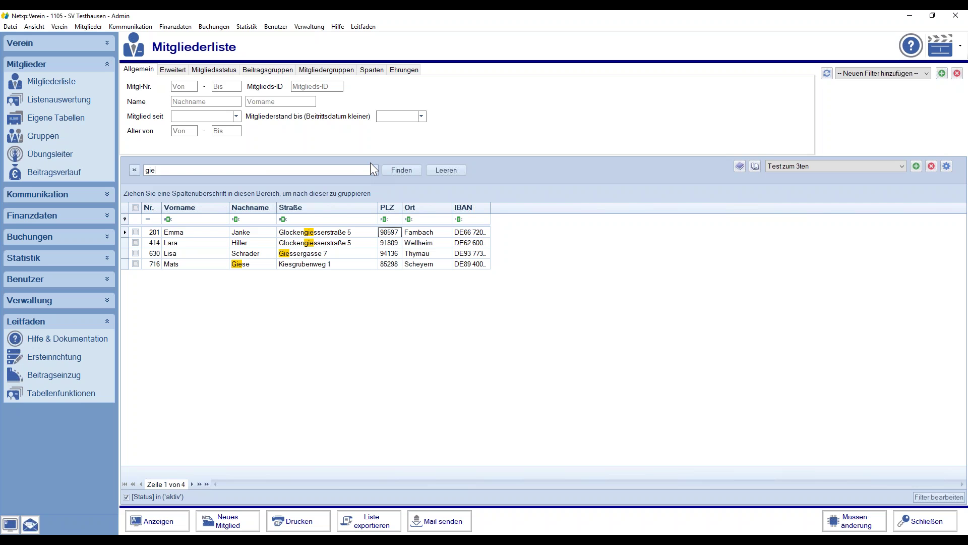
key(BackSpace)
key(BackSpace)
key(BackSpace)
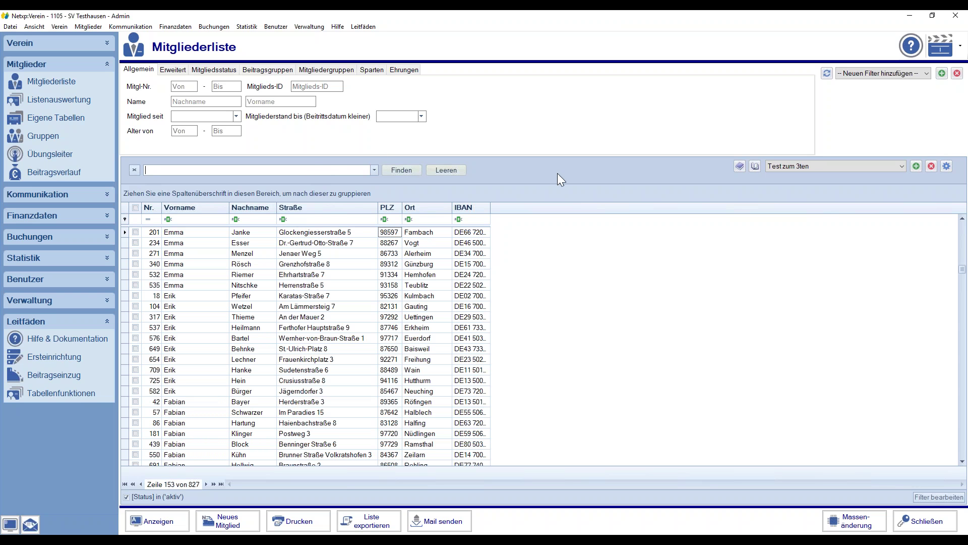
click(134, 170)
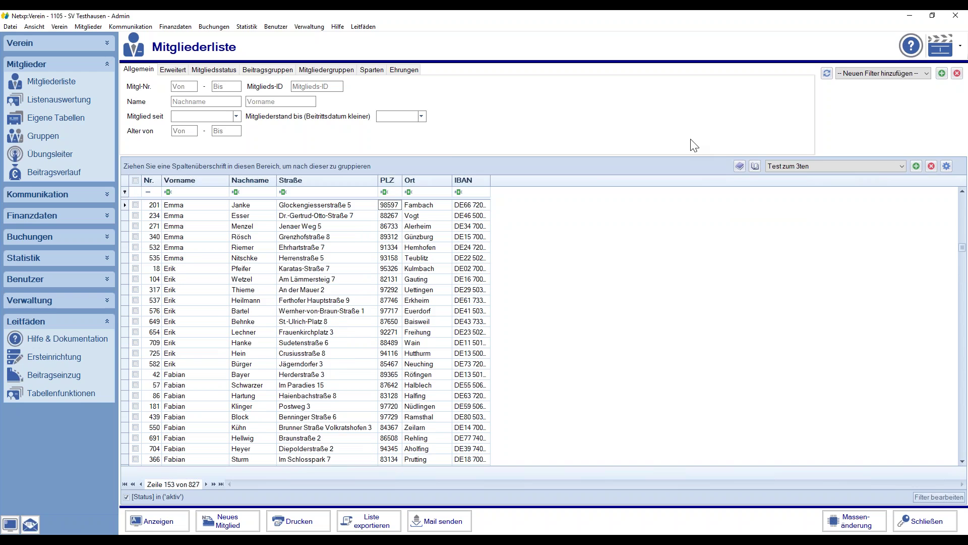
Show the 'Bitte Suchtext hier eingeben…' search panel above the Mitgliederliste with Ctrl+F
key(ctrl+f)
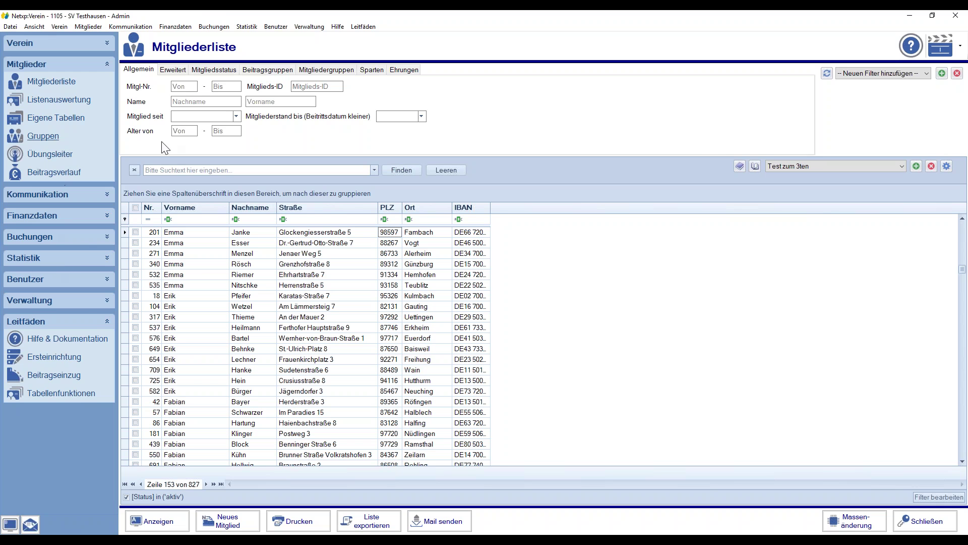
Load the Buchungen Journal and search it for 'reinhard'
click(65, 237)
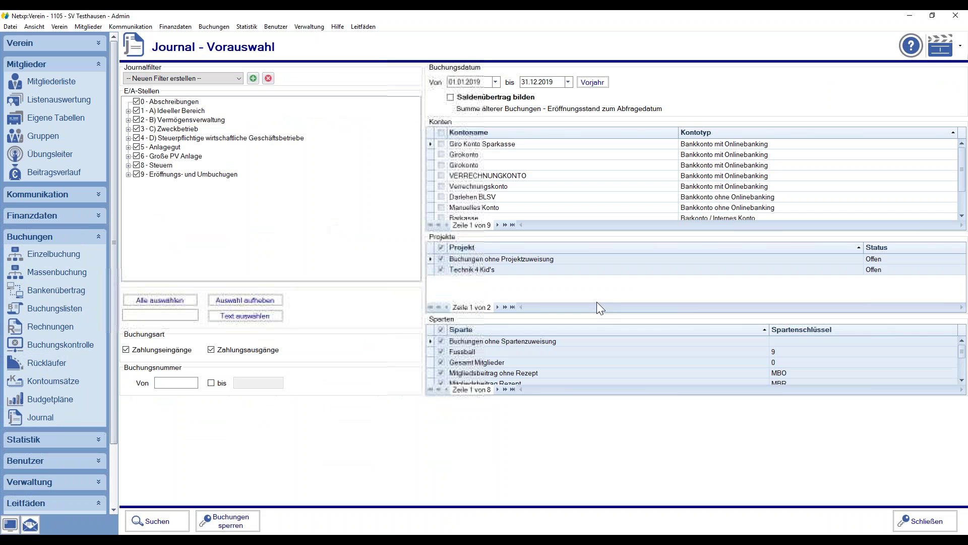
click(157, 522)
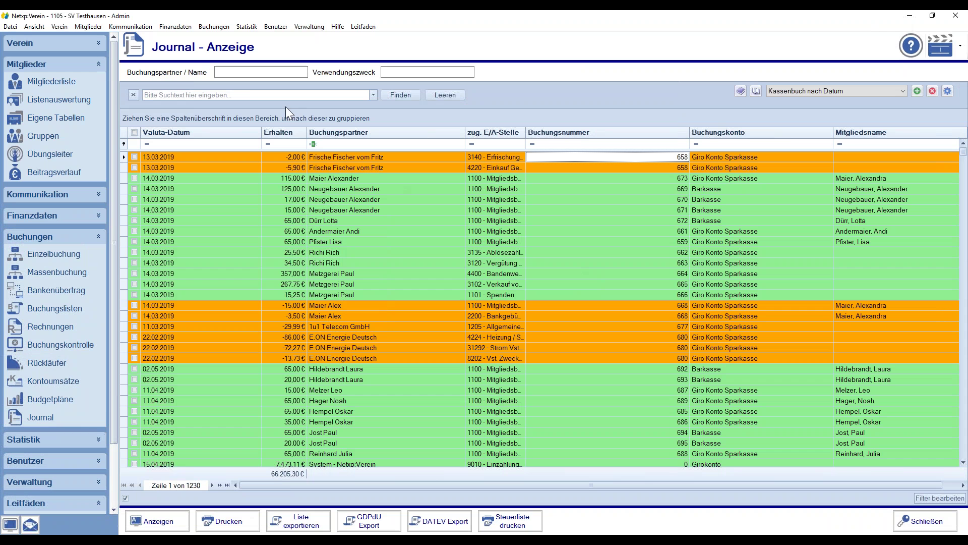
click(256, 94)
text(reinharf)
key(BackSpace)
text(d)
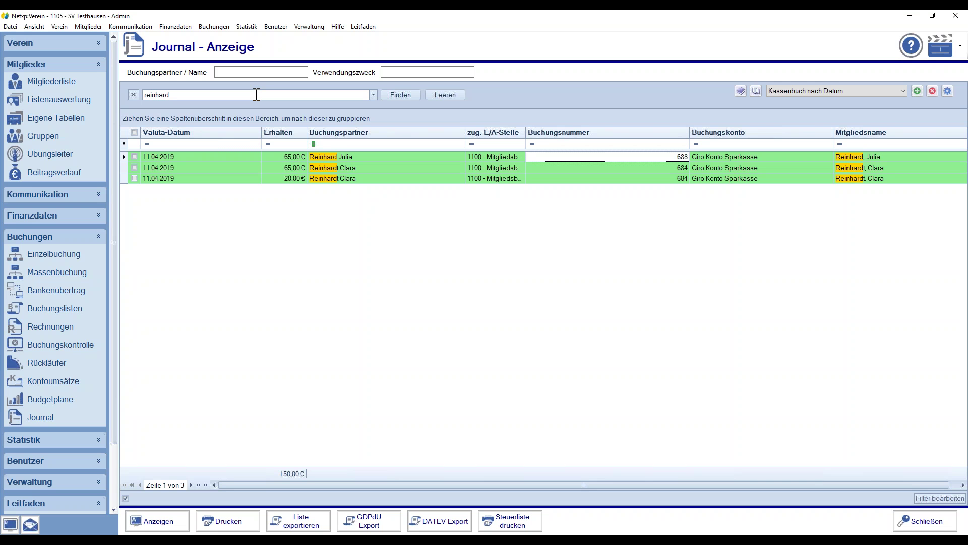
Replace the journal search with 'giro spar', then trim it back
key(ctrl+a)
key(BackSpace)
text(giro spar)
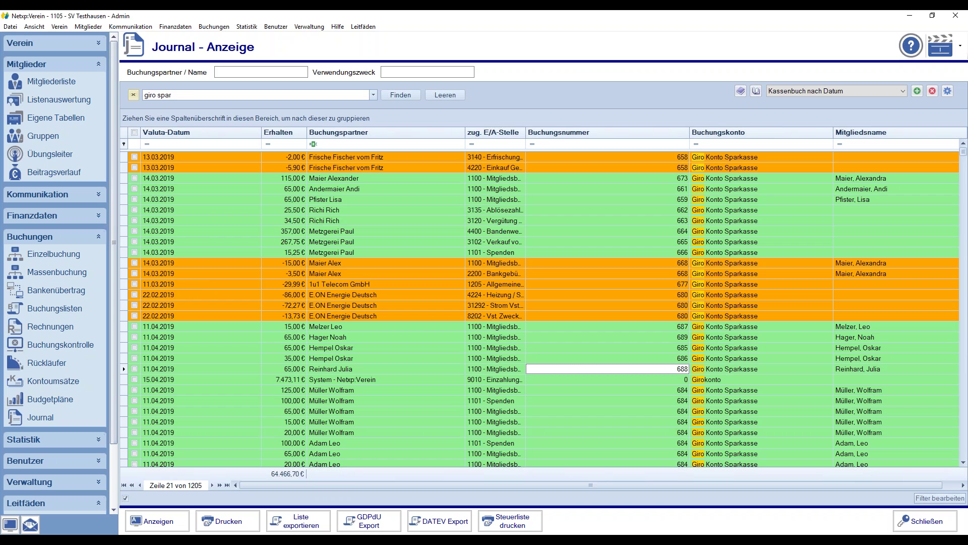
key(BackSpace)
key(BackSpace)
key(BackSpace)
key(BackSpace)
key(BackSpace)
key(BackSpace)
key(BackSpace)
key(BackSpace)
key(BackSpace)
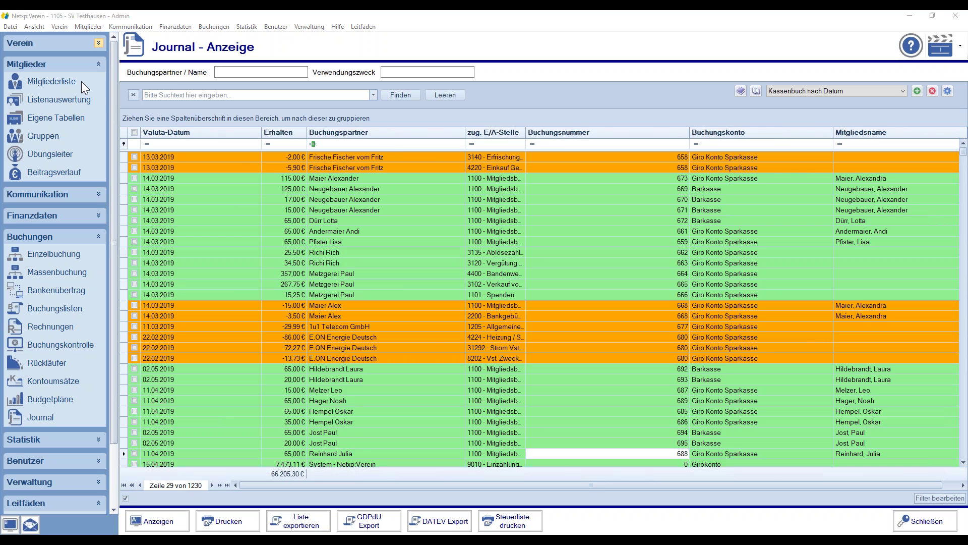
Go back to the Mitgliederliste and open Spalten hinzufügen from the gear beside 'Test zum 3ten'
click(55, 80)
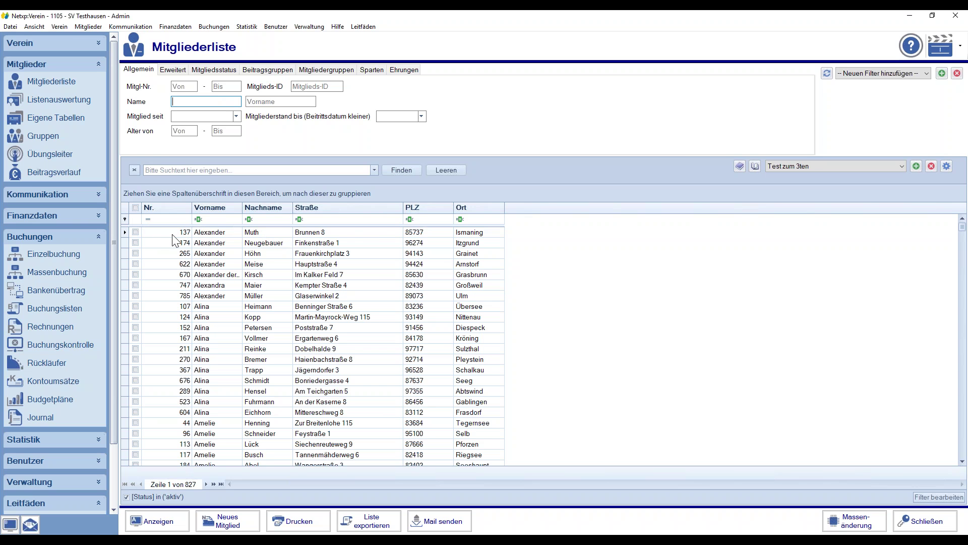
click(949, 166)
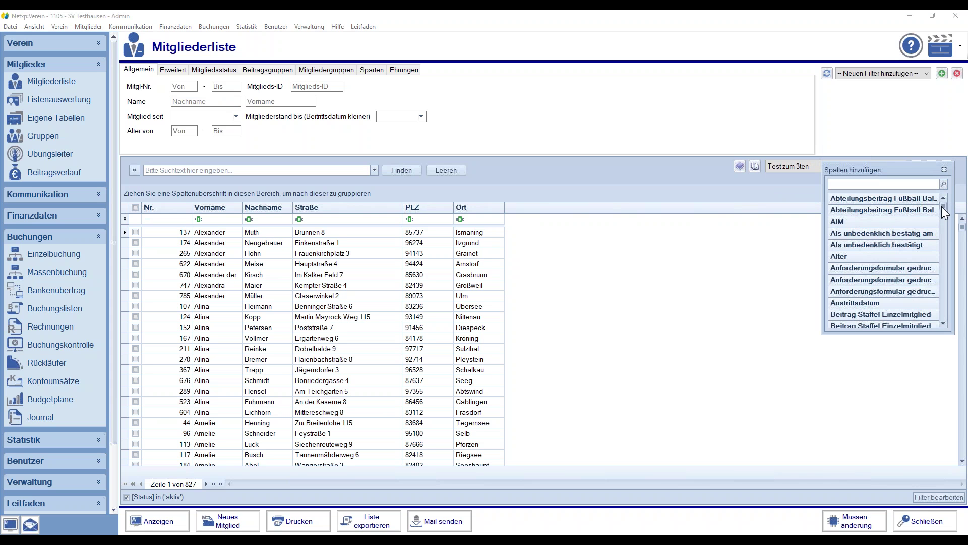
Drag Austrittsdatum from the field list into the header after Ort, then close the list
click(943, 212)
mouse_move(943, 213)
mouse_down()
mouse_move(941, 243)
mouse_move(937, 208)
mouse_up()
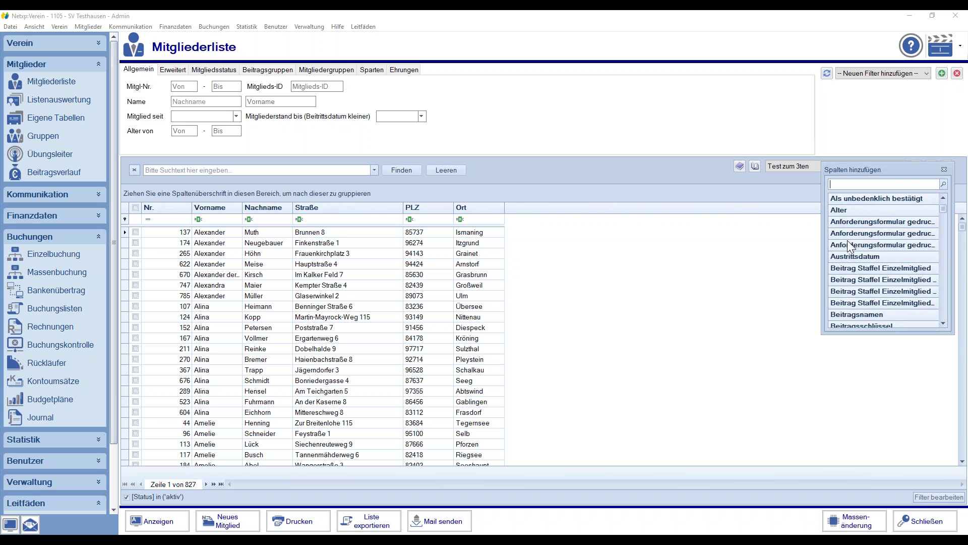
drag(854, 255, 504, 201)
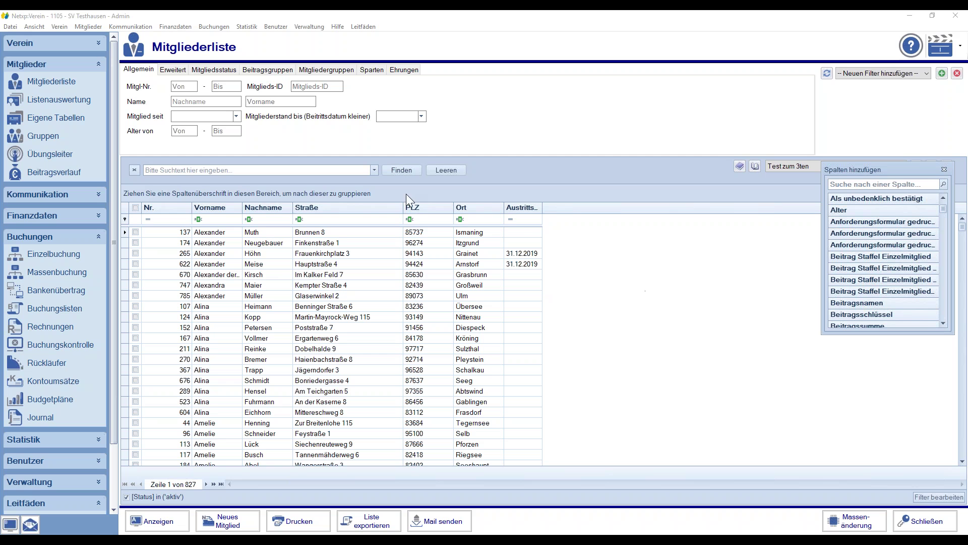
click(943, 170)
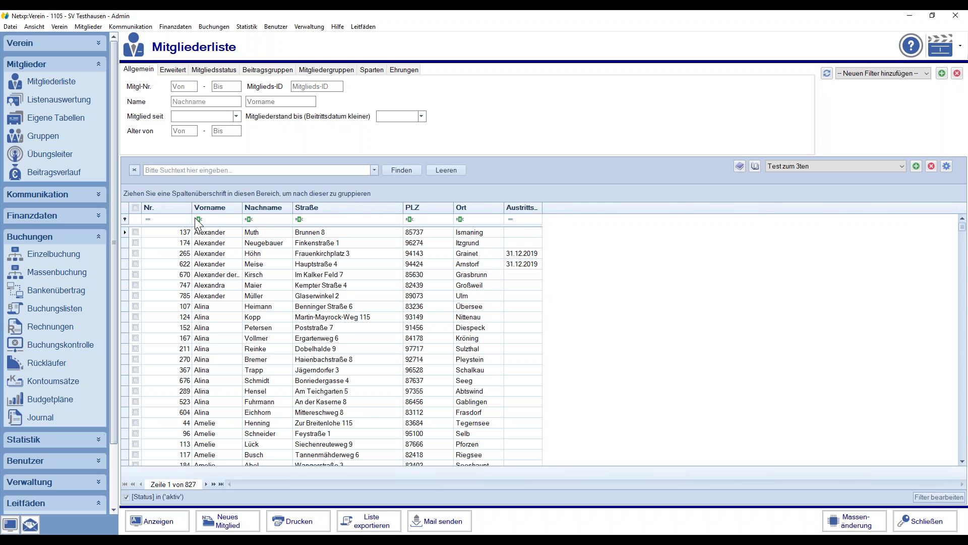
Filter Straße with 'ist gleich' for 'Brunnen 8', then remove that text
click(299, 219)
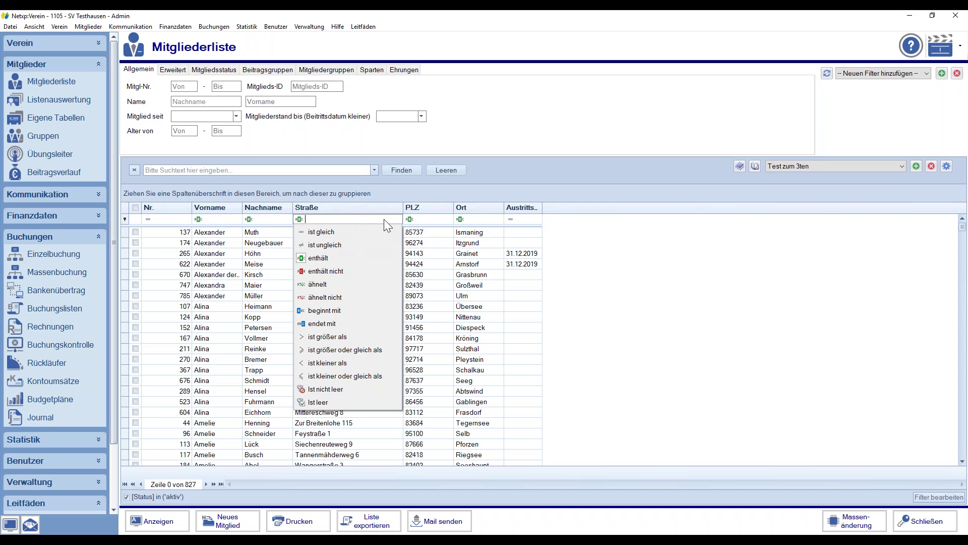
click(326, 233)
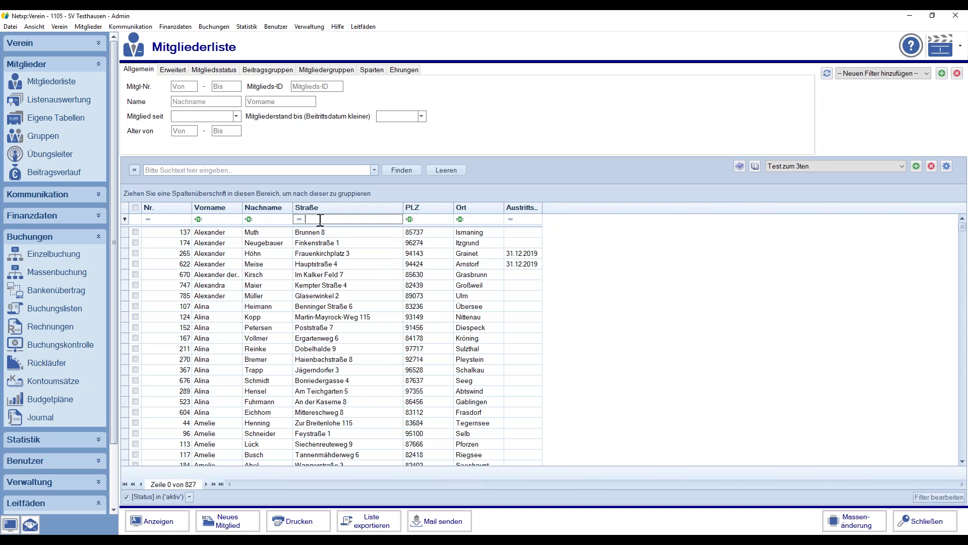
text(Brunnen)
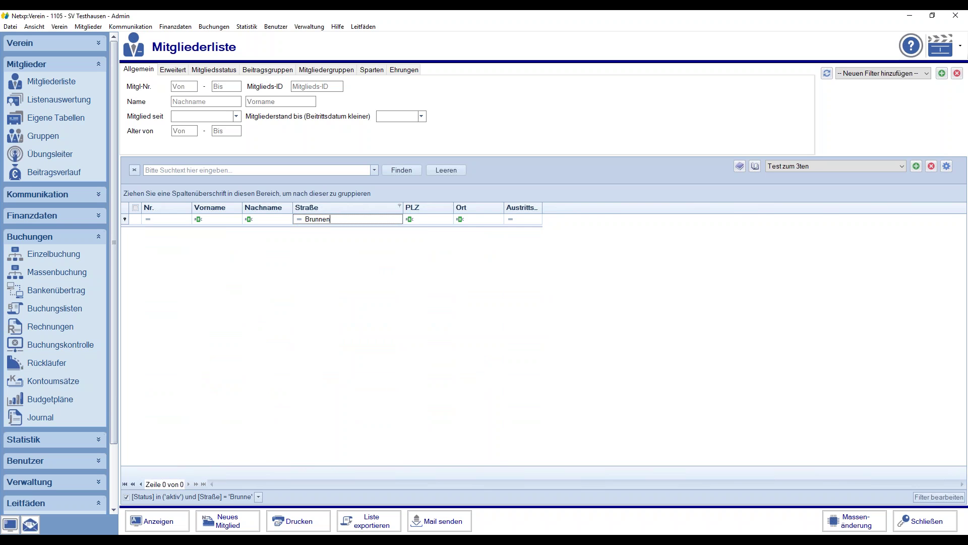
text( 8)
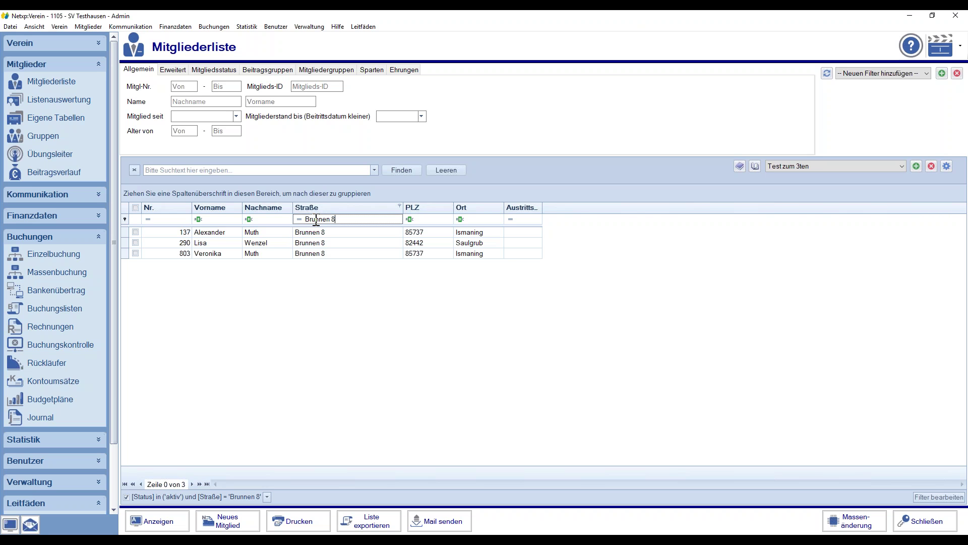
drag(333, 219, 304, 220)
key(BackSpace)
Switch the Straße filter to 'enthält' and enter 'unnen'
click(299, 219)
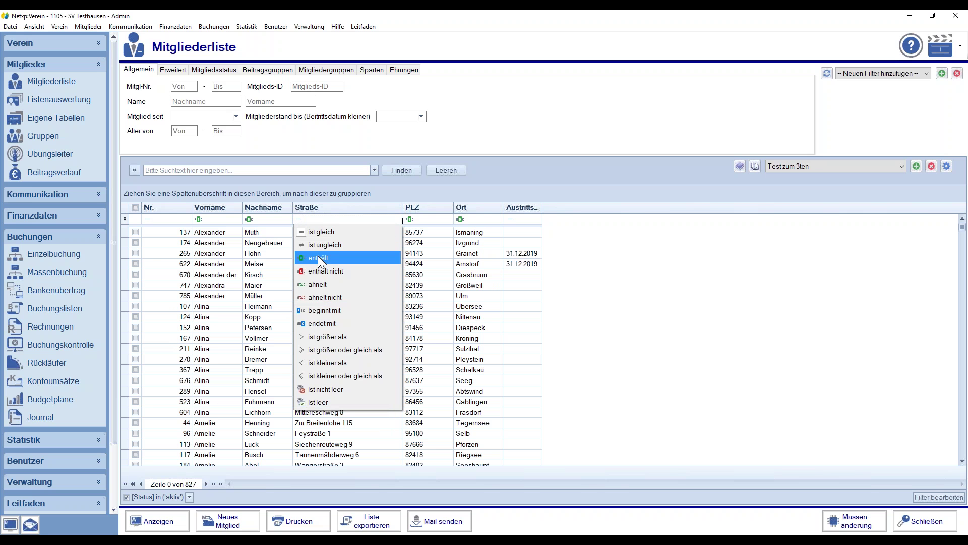
click(319, 258)
text(unnen)
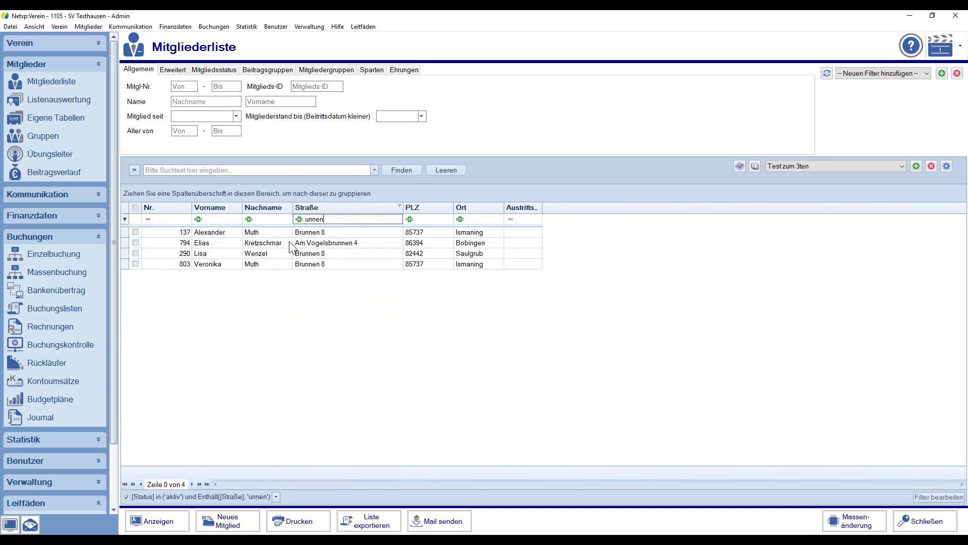
key(BackSpace)
key(BackSpace)
key(BackSpace)
key(BackSpace)
key(BackSpace)
Set the Straße filter to 'enthält nicht', test it with 'eys', then clear it
click(299, 219)
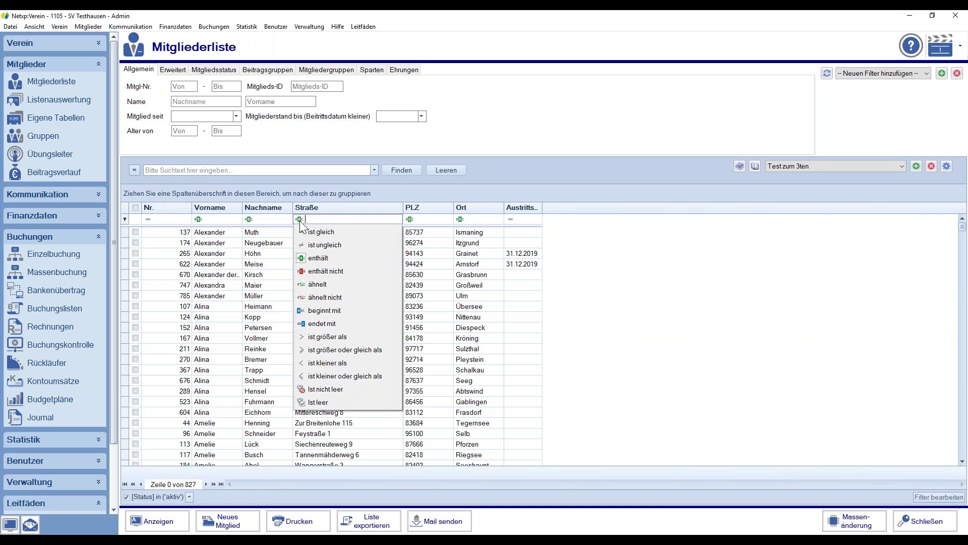
click(349, 272)
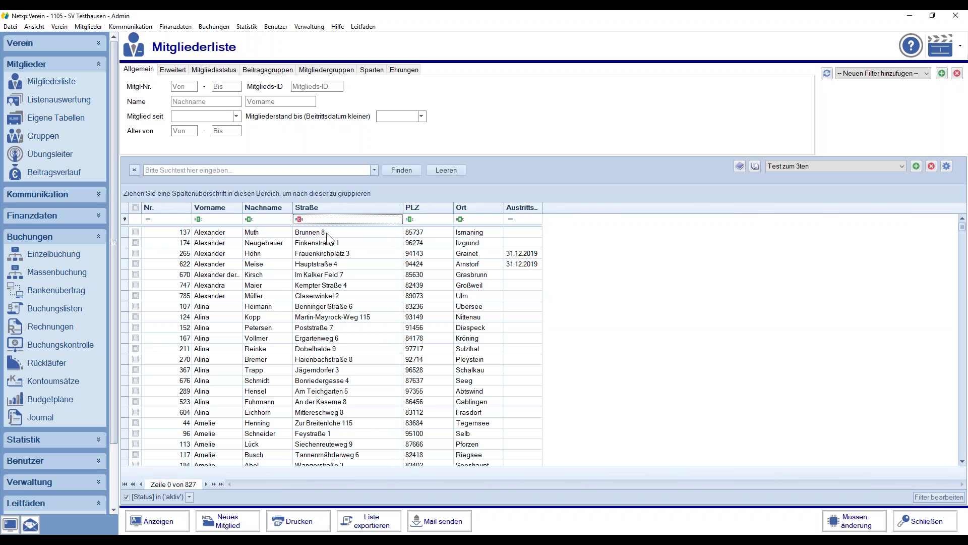
text(eys)
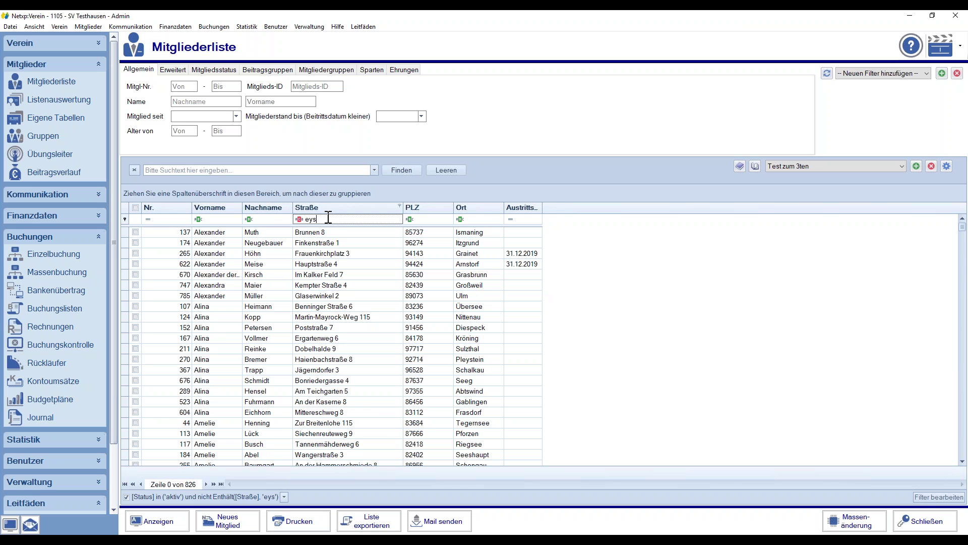
key(BackSpace)
key(BackSpace)
key(BackSpace)
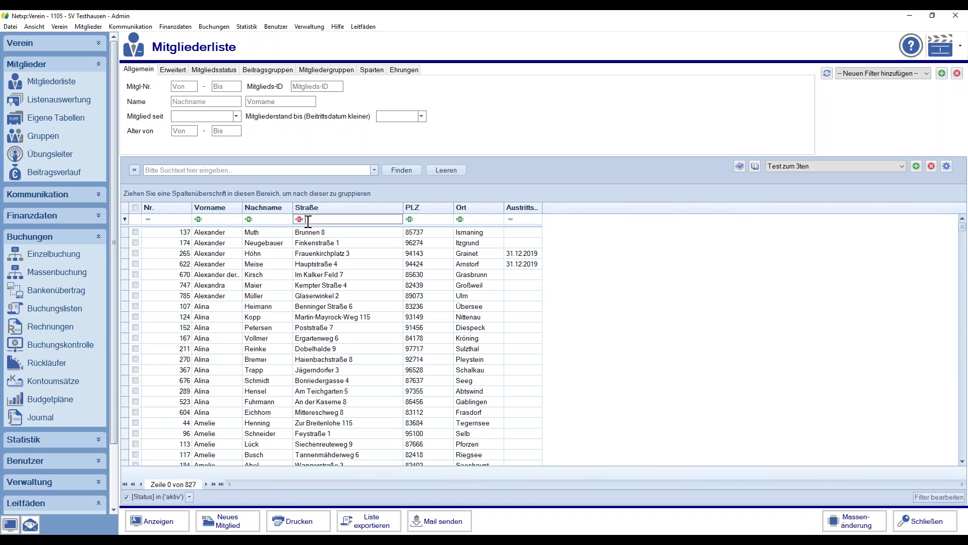
Drag the Austrittsdatum column out of the member grid to remove it
click(298, 218)
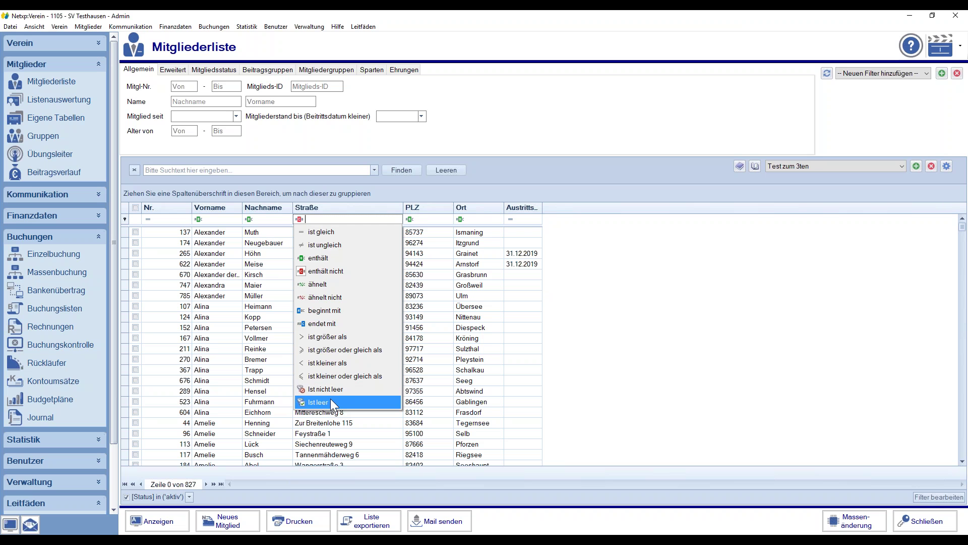
click(526, 213)
drag(524, 208, 540, 173)
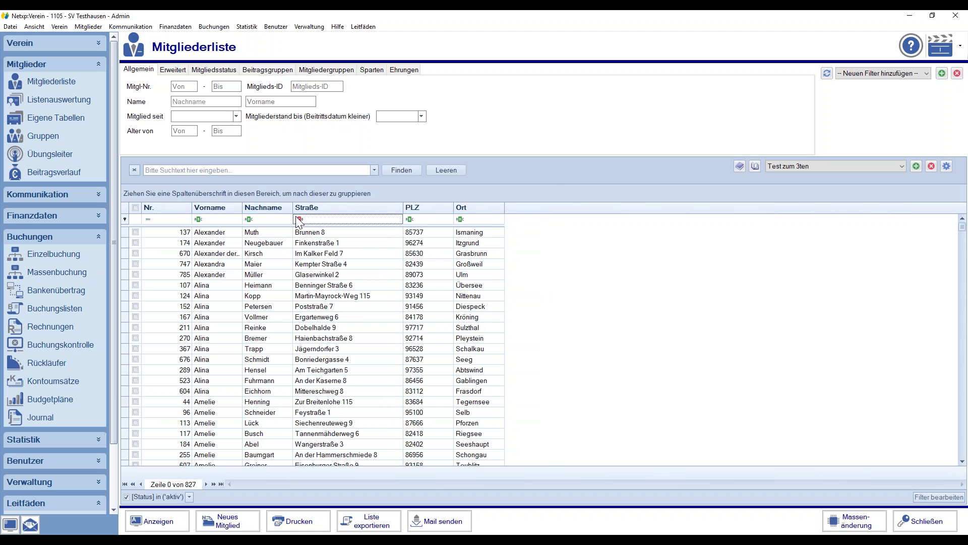
Add the IBAN column after Straße and widen it to show full numbers
click(945, 166)
drag(938, 209, 940, 274)
text(iban)
drag(865, 201, 407, 207)
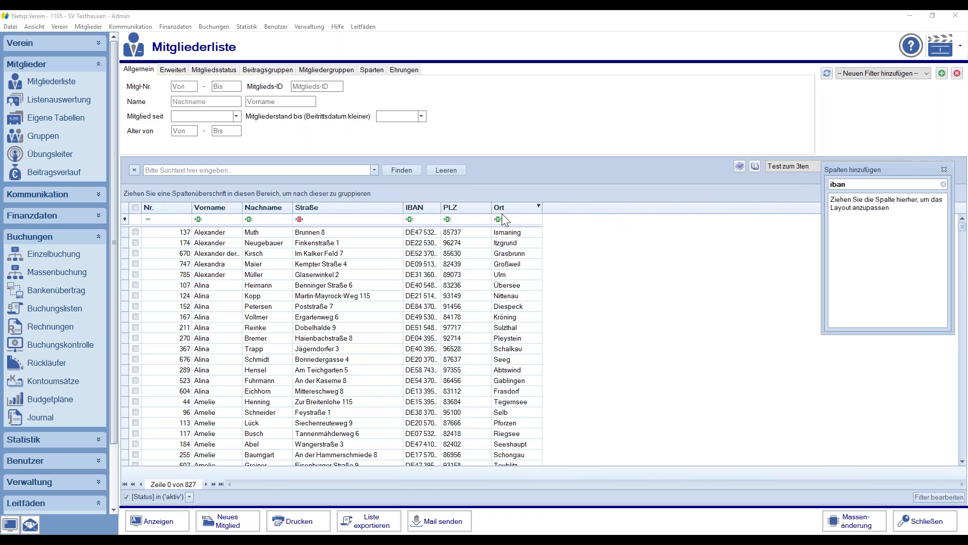
drag(491, 207, 469, 205)
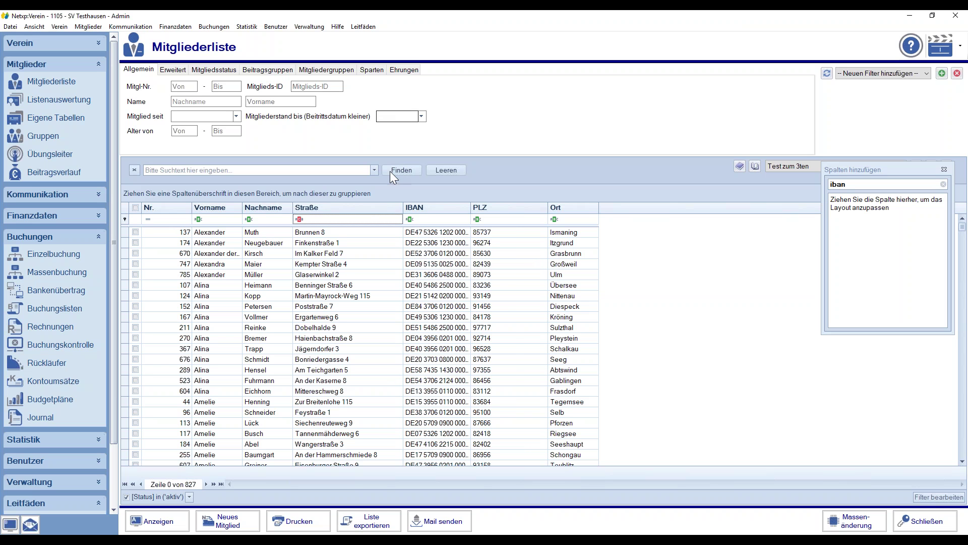
Filter the IBAN column to members with an empty IBAN, leaving 35 members
click(410, 219)
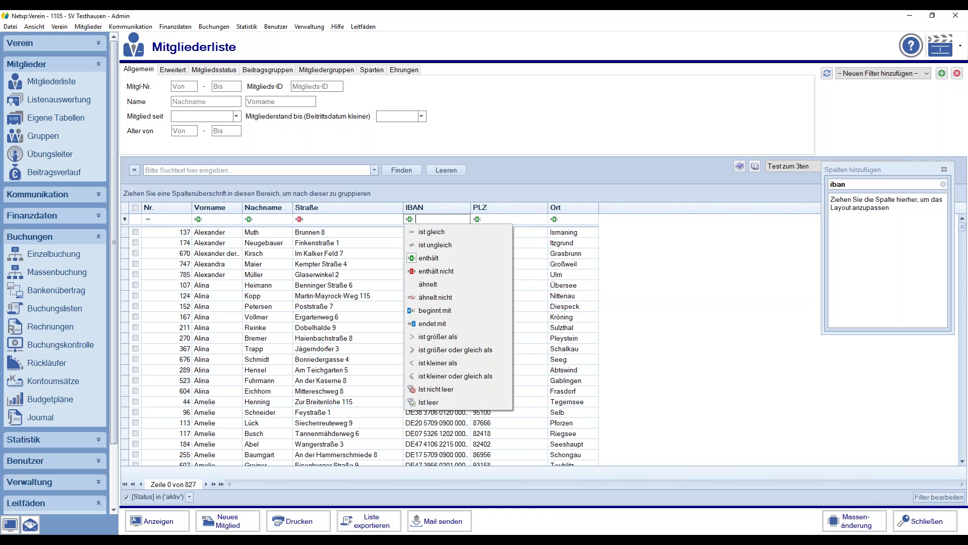
click(440, 402)
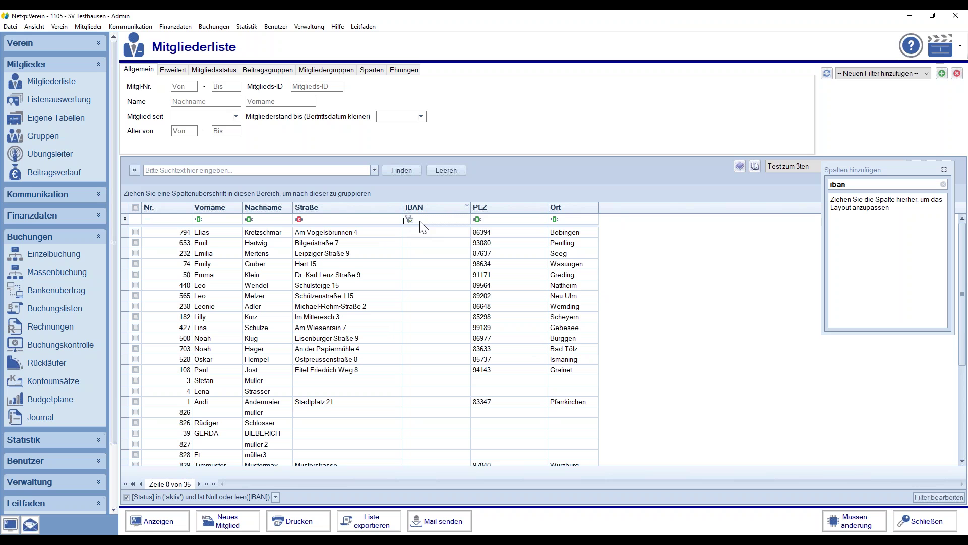
click(944, 169)
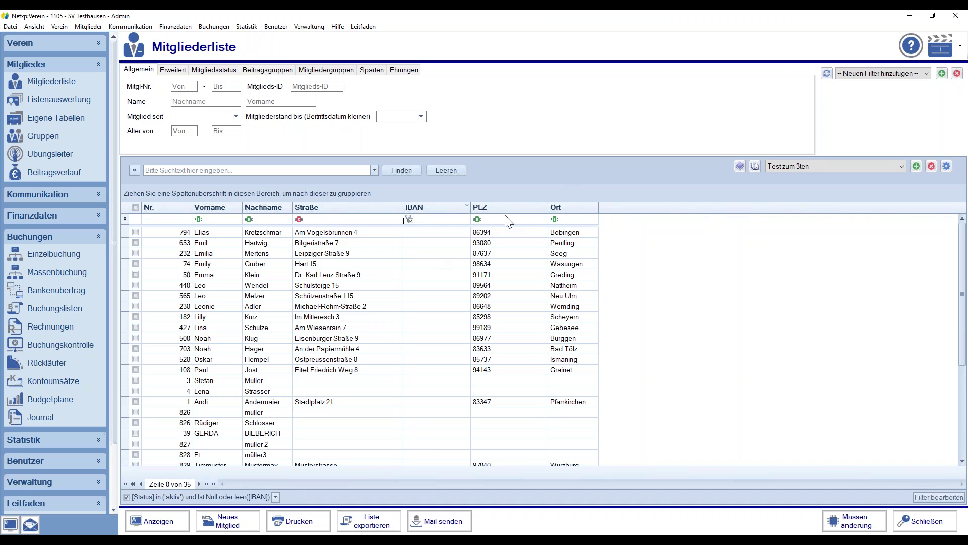
Browse the recently used filters, then open the Filter bearbeiten editor
click(190, 497)
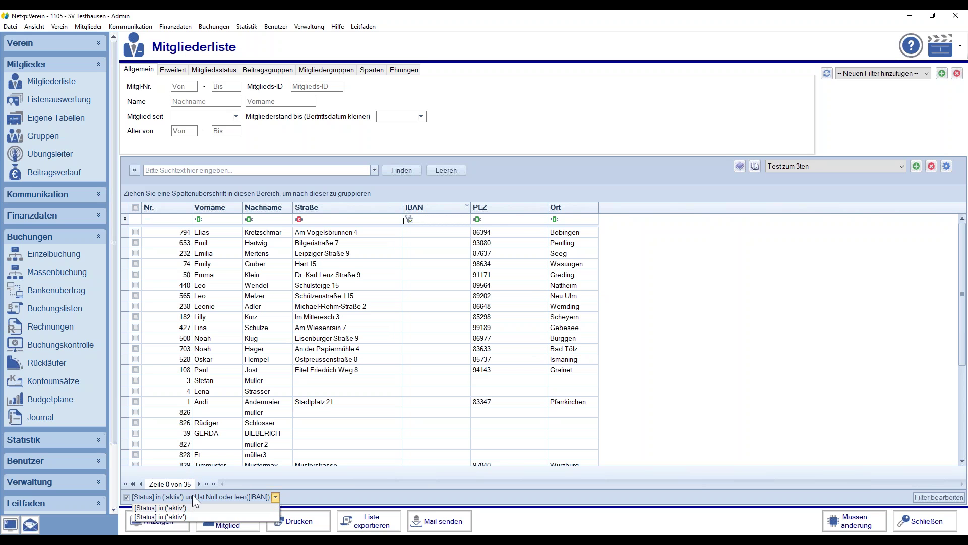
click(275, 497)
click(275, 497)
click(276, 497)
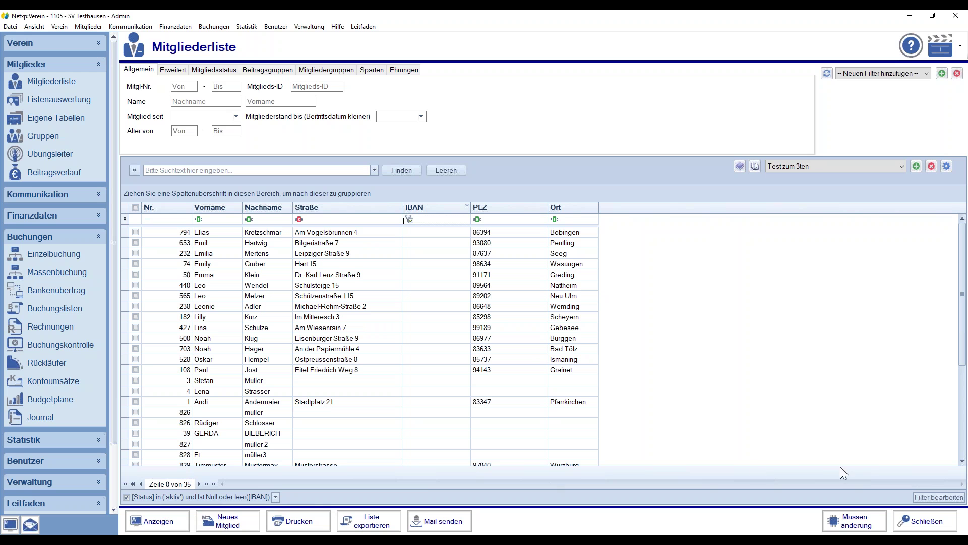
click(945, 500)
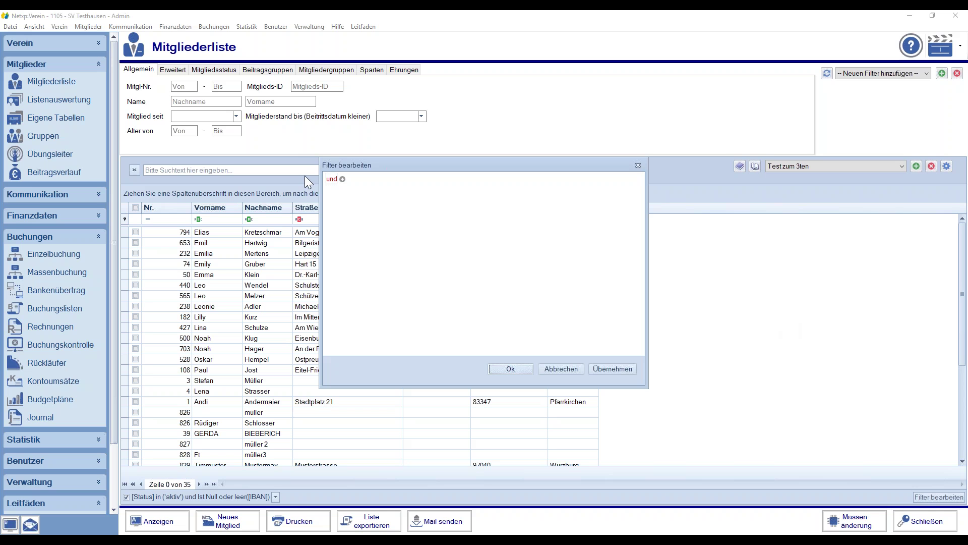
Move the filter editor lower and try an Alter ist größer als condition, then remove it
click(332, 179)
click(331, 179)
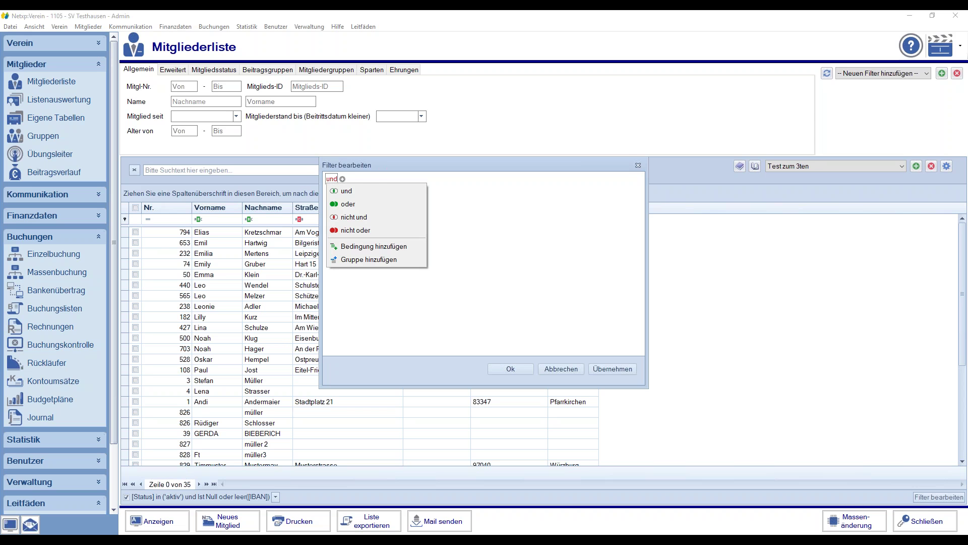
drag(370, 161, 400, 202)
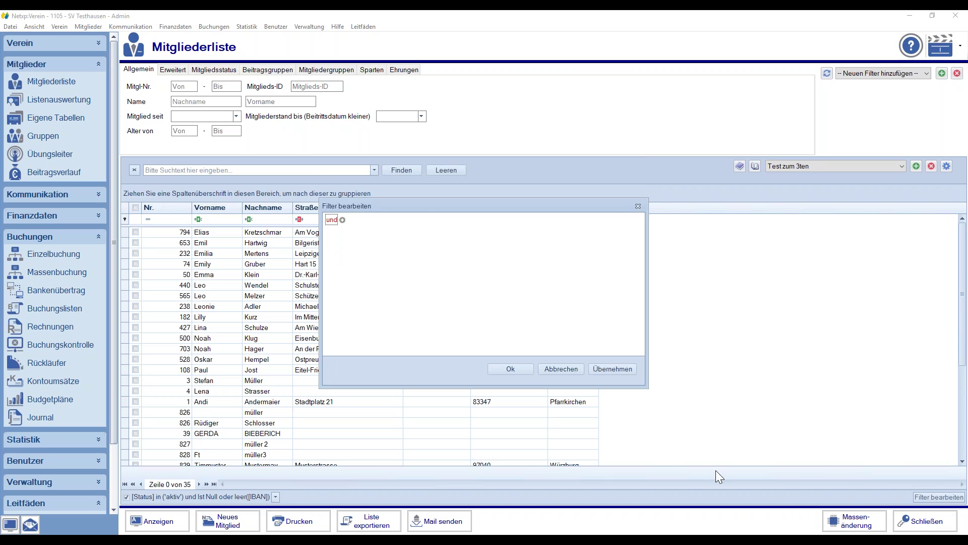
click(343, 220)
click(359, 233)
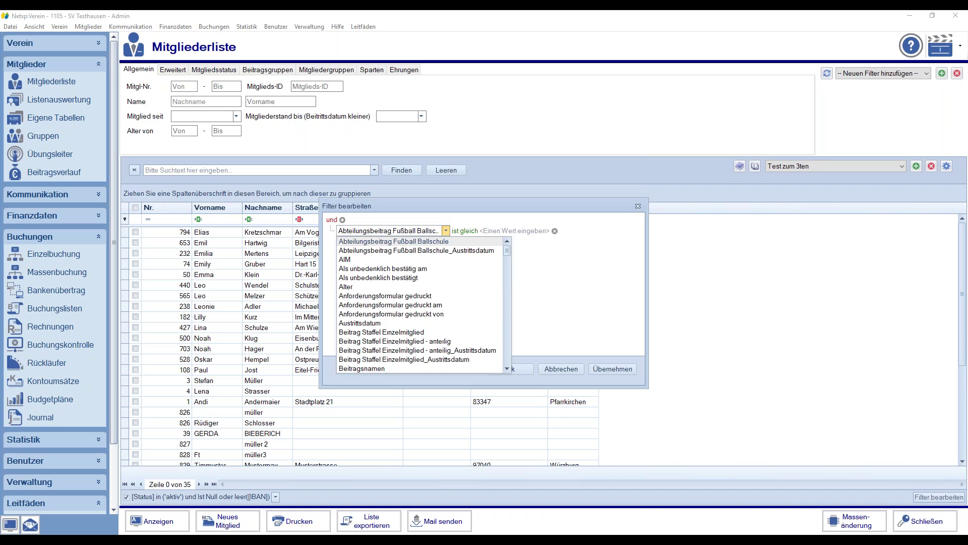
click(359, 286)
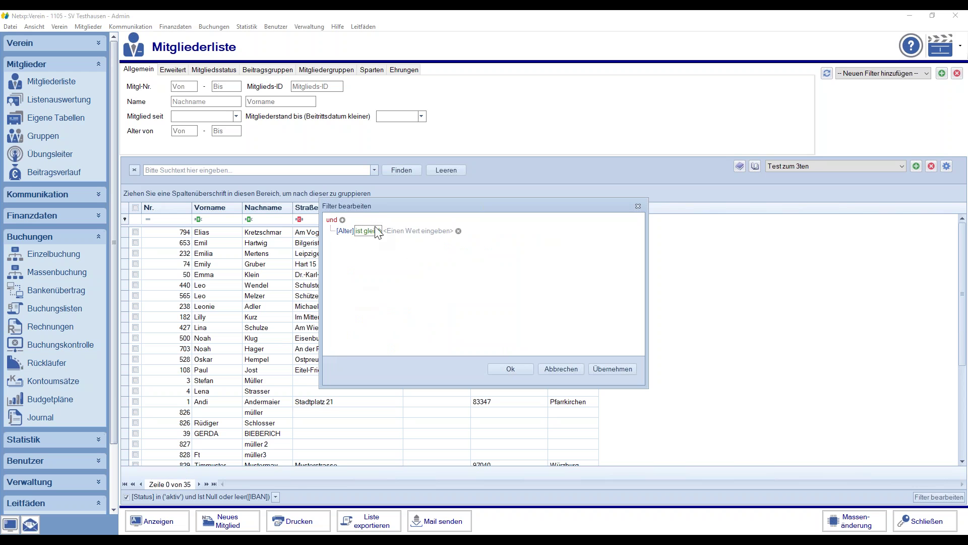
click(368, 231)
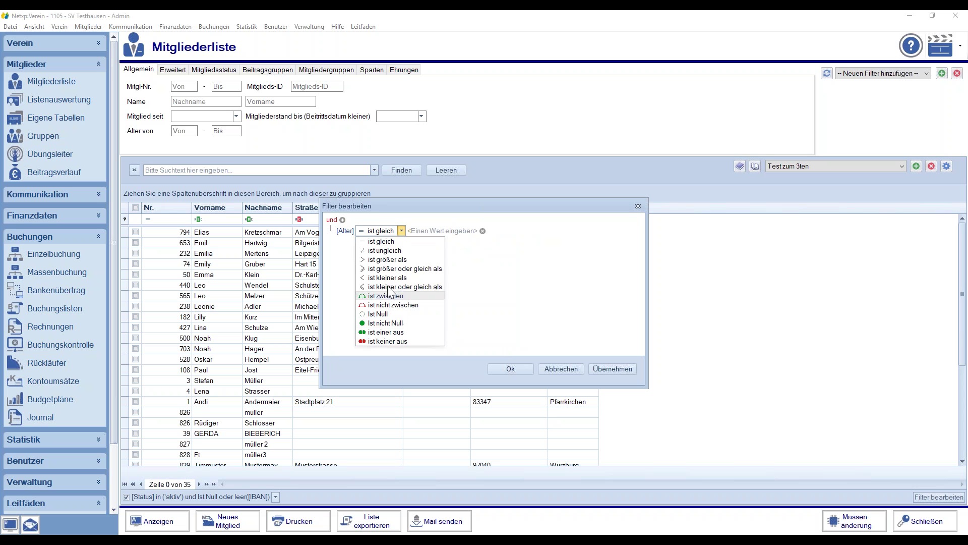
click(386, 260)
click(426, 231)
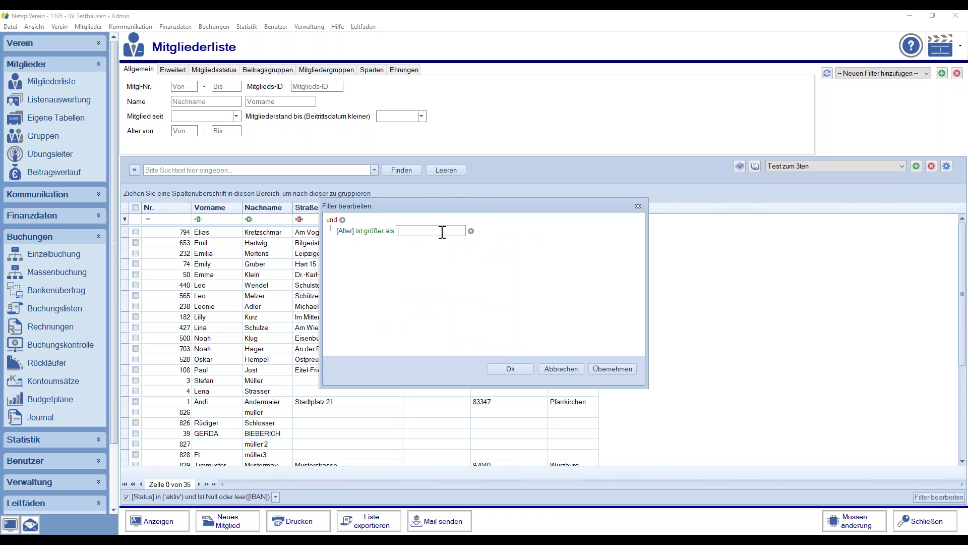
click(471, 231)
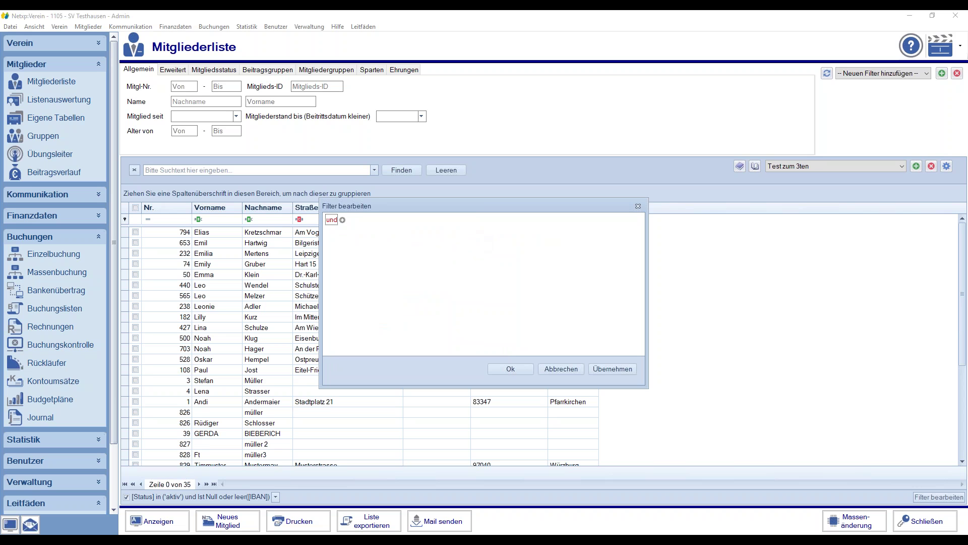
Add the condition Alter ist kleiner als 50 and apply it, leaving 621 members
click(342, 220)
click(353, 231)
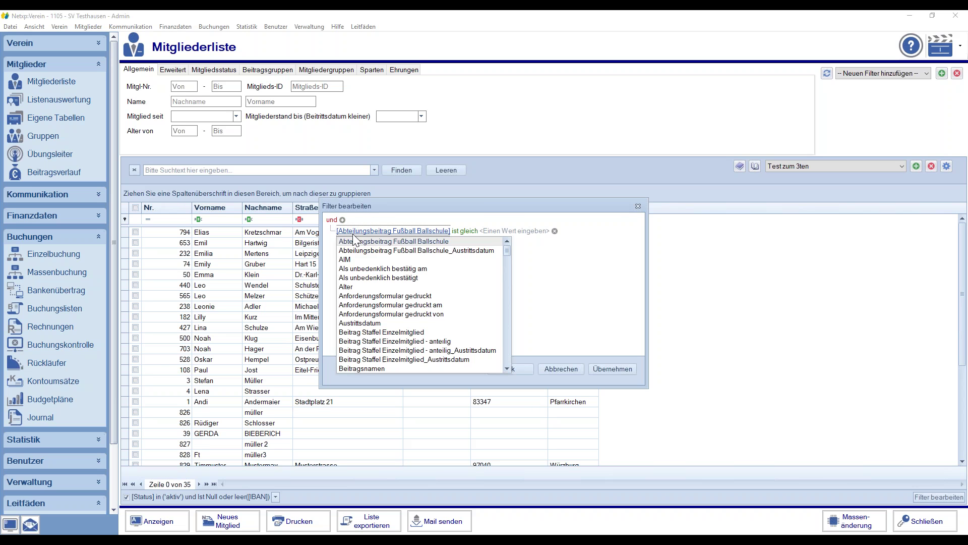
click(353, 287)
click(368, 231)
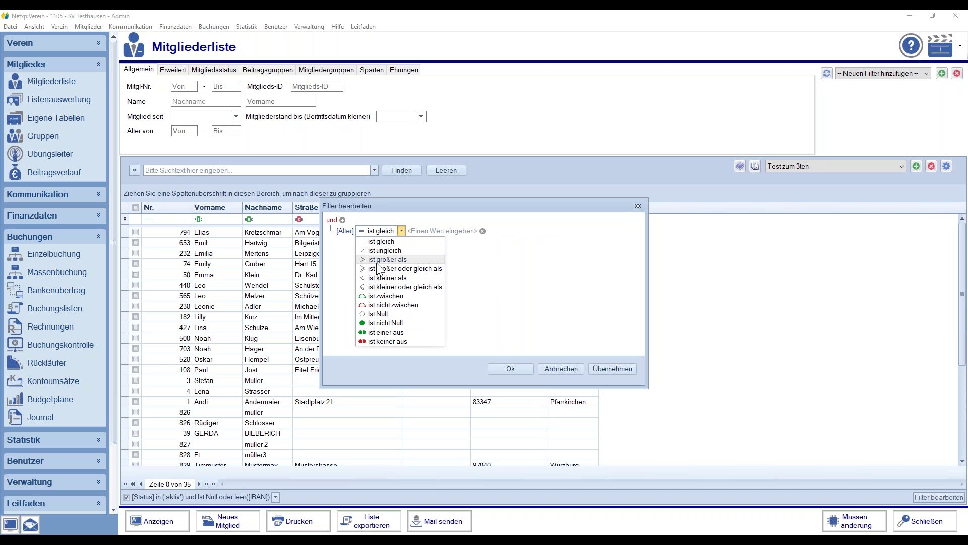
click(383, 278)
click(429, 231)
text(50)
click(621, 371)
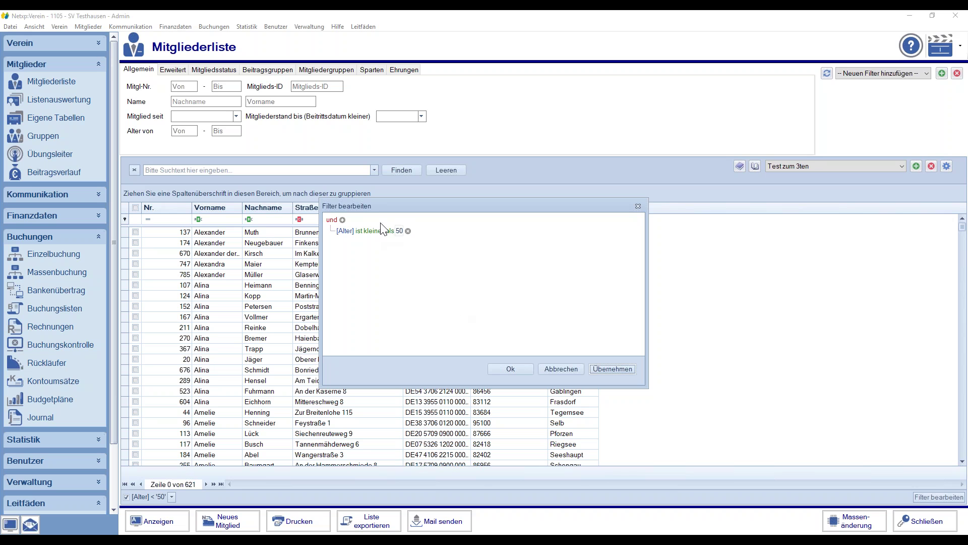
Add a second condition and change the first to Alter ist größer als 18
click(331, 221)
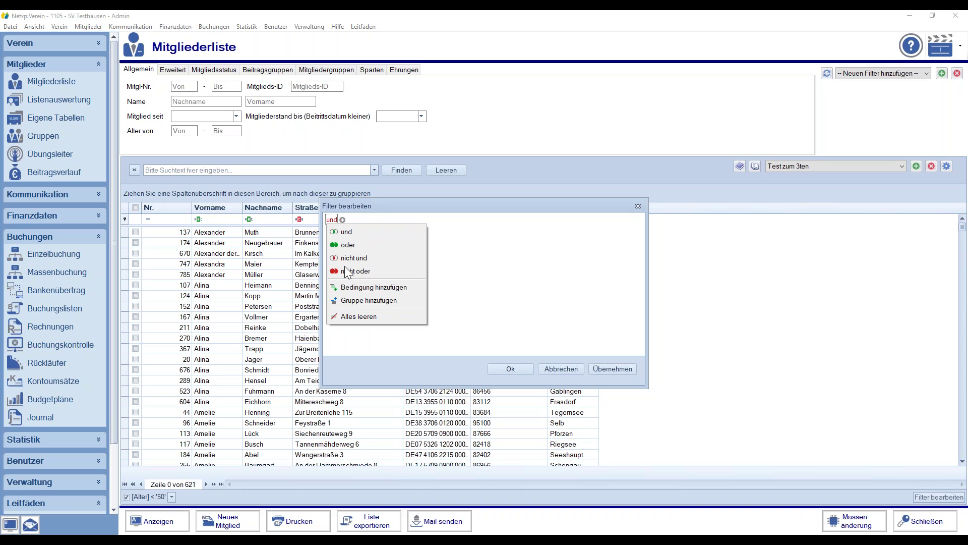
click(371, 287)
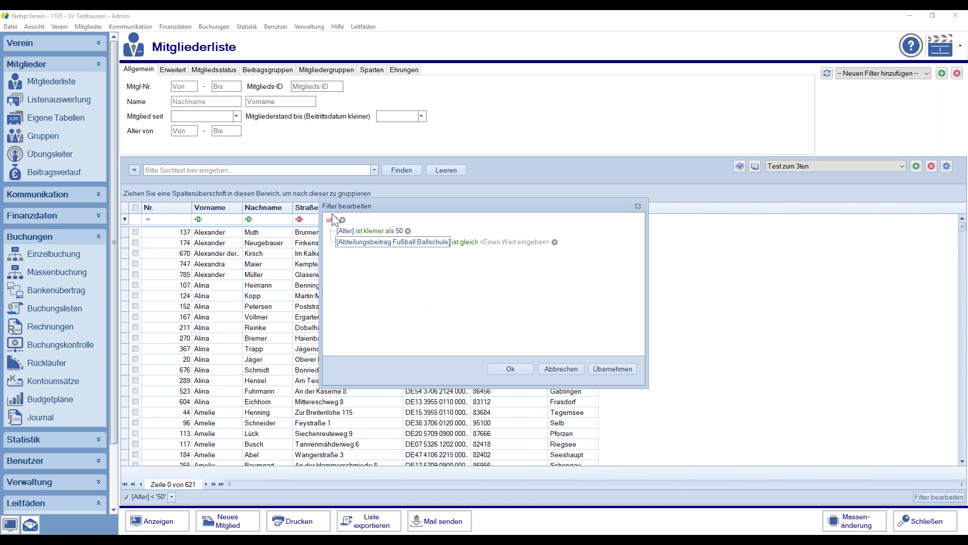
click(371, 232)
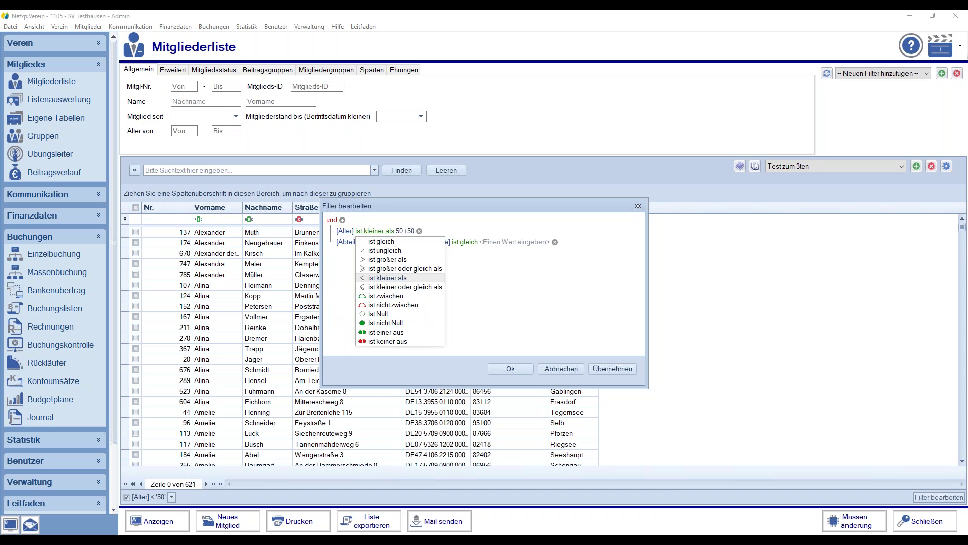
click(383, 259)
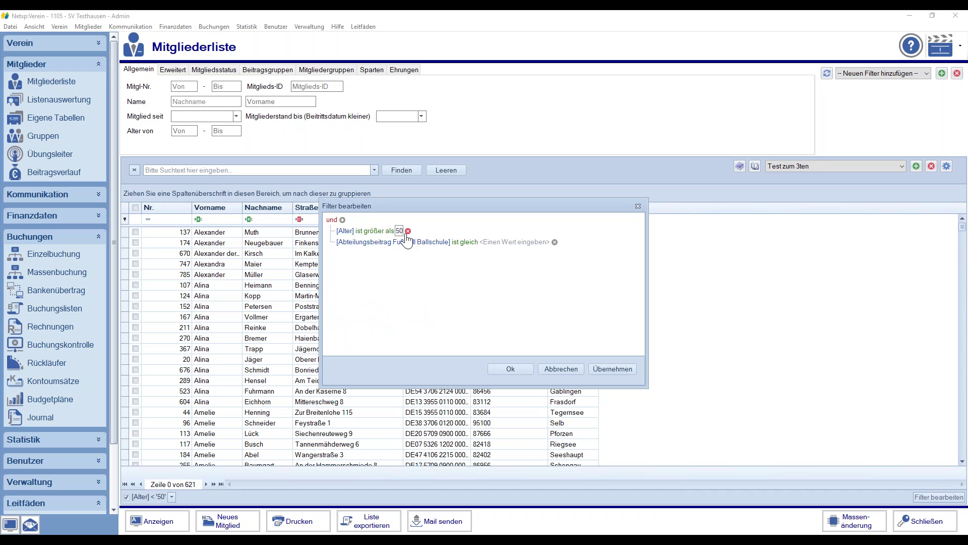
click(404, 232)
text(18)
Set the second condition to Alter ist kleiner als 50, apply it, then add a third condition
click(360, 242)
click(353, 297)
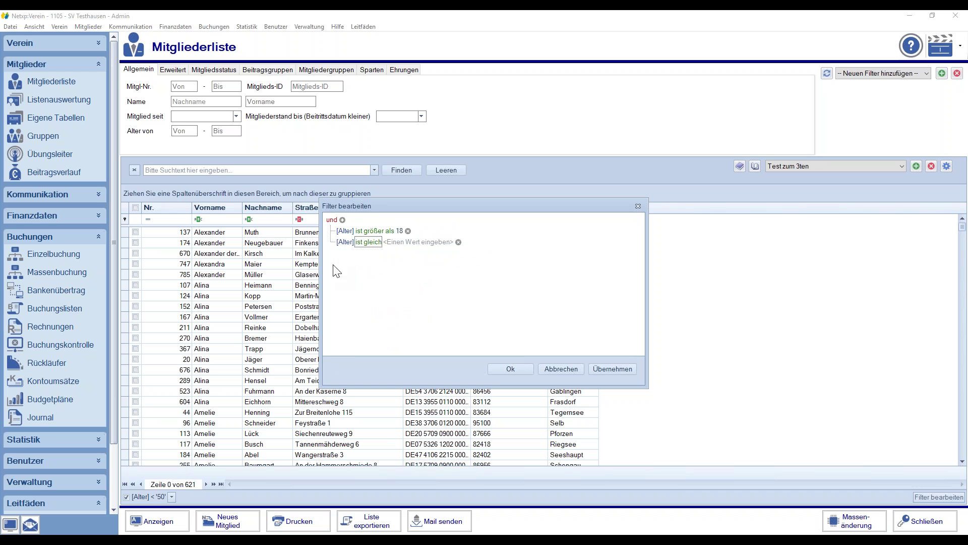
click(369, 242)
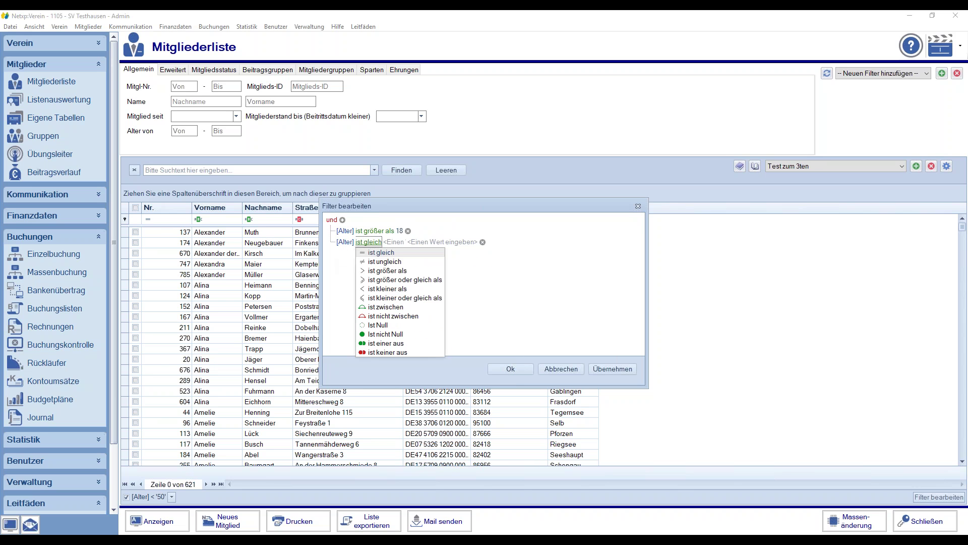
click(386, 289)
click(429, 242)
text(50)
click(615, 369)
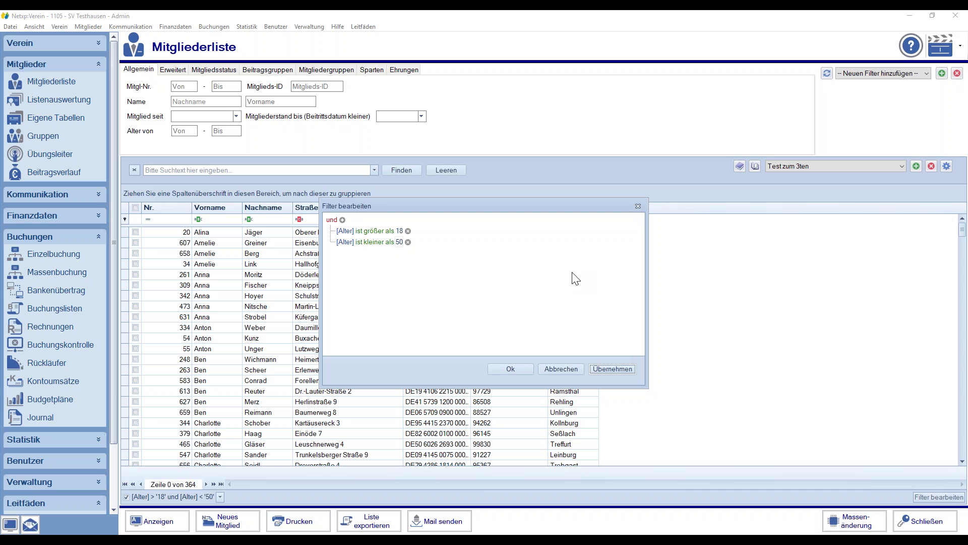
click(342, 220)
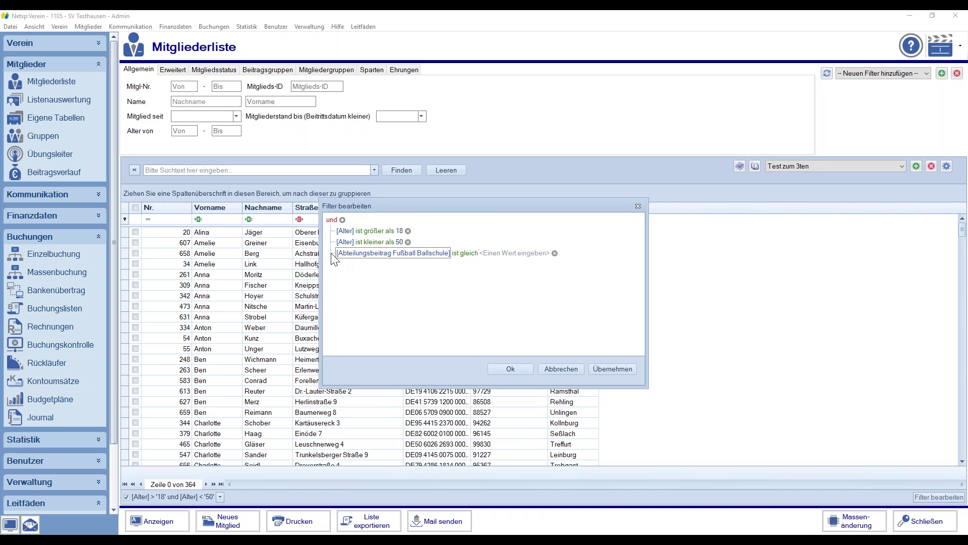
click(332, 220)
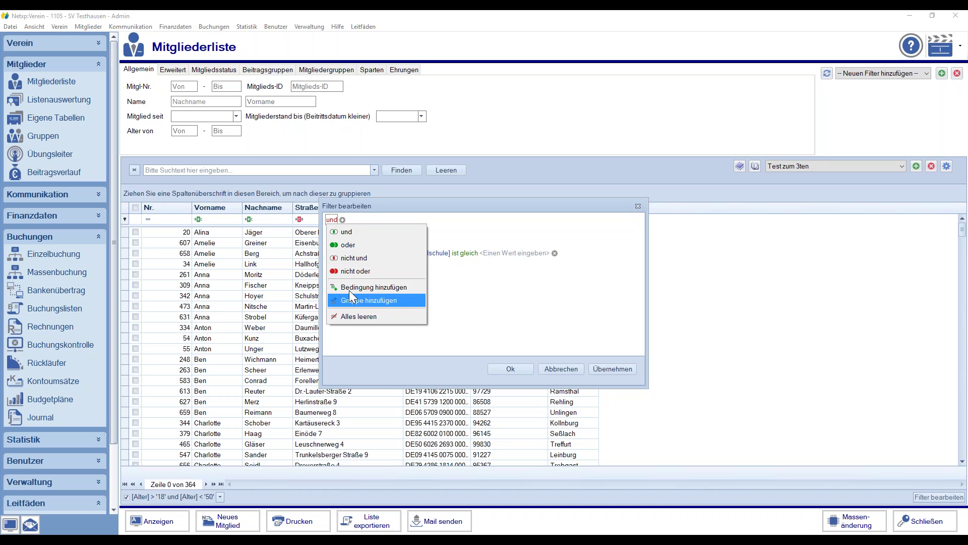
Add a nested sub-group, remove the duplicate empty conditions, and switch the sub-group to oder
click(359, 288)
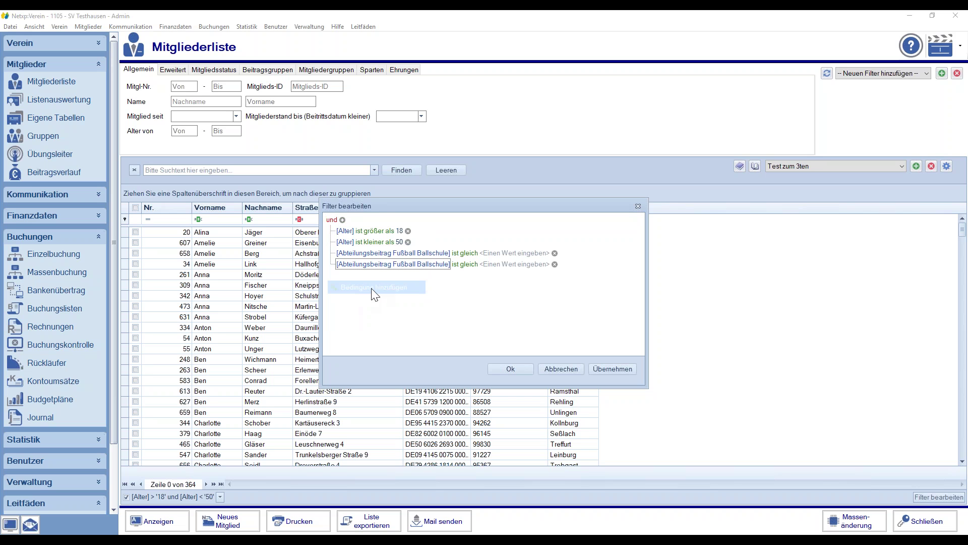
click(331, 220)
click(353, 300)
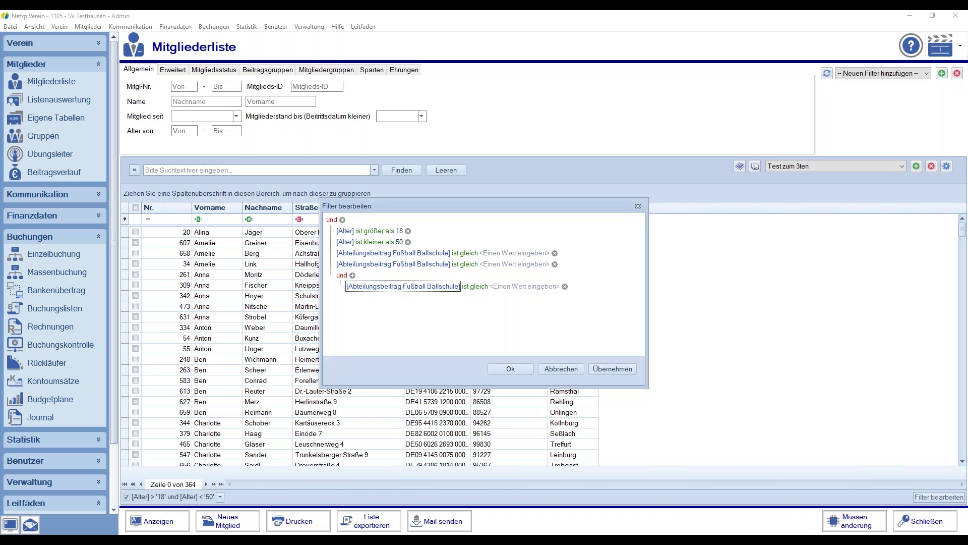
click(555, 264)
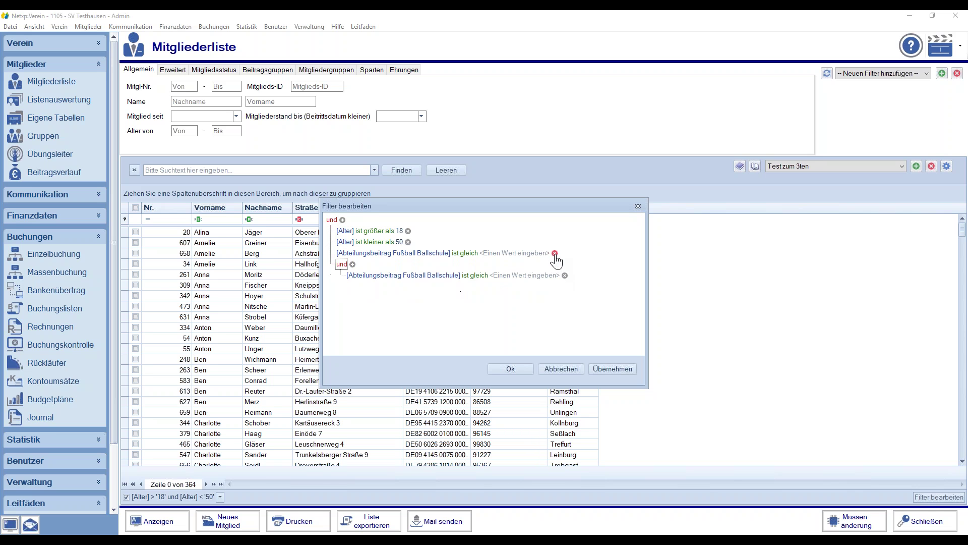
click(555, 253)
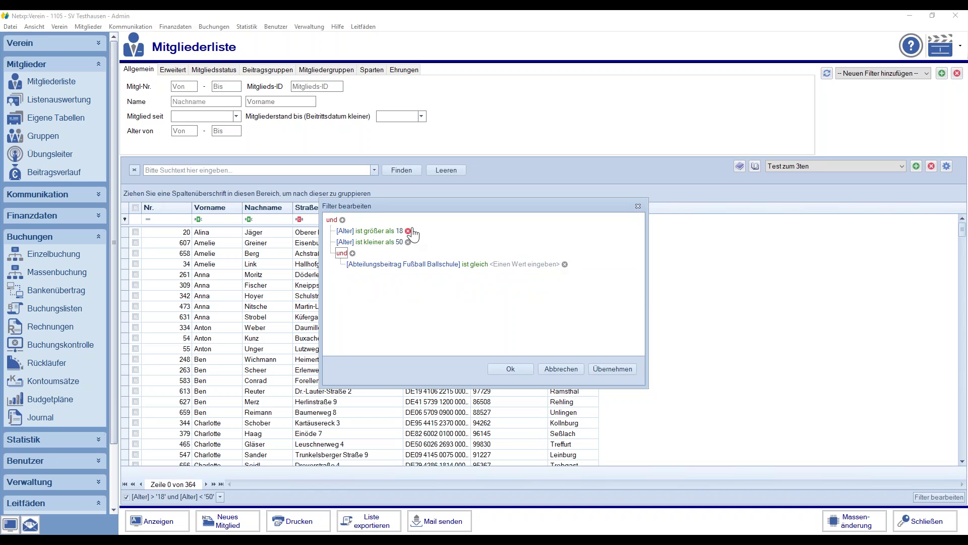
click(342, 254)
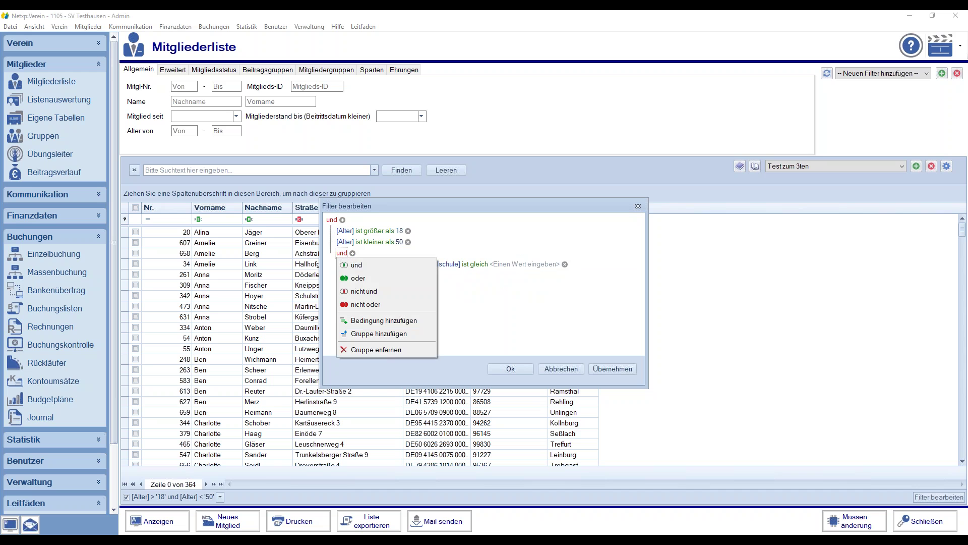
click(354, 275)
Give the oder group the condition Alter ist größer als 60
click(355, 267)
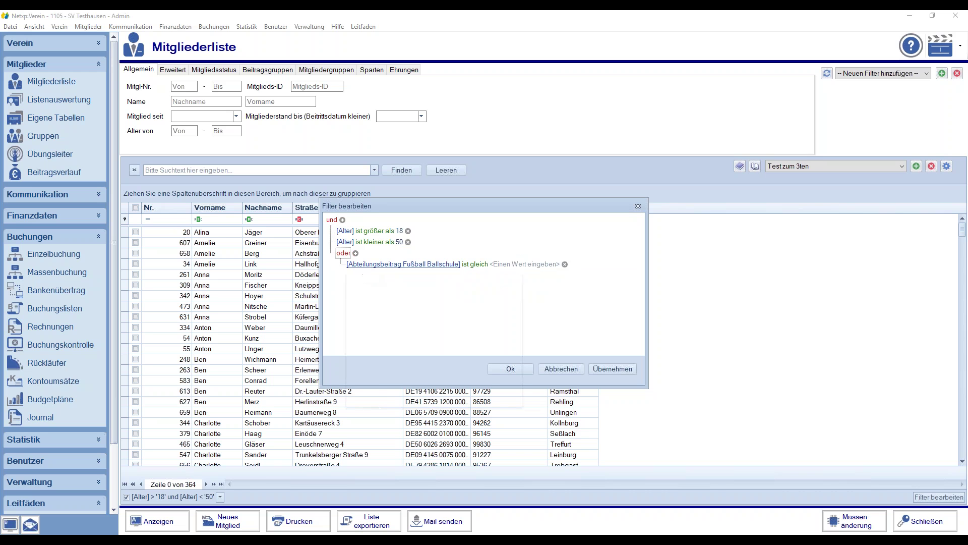
text(Alter)
click(372, 321)
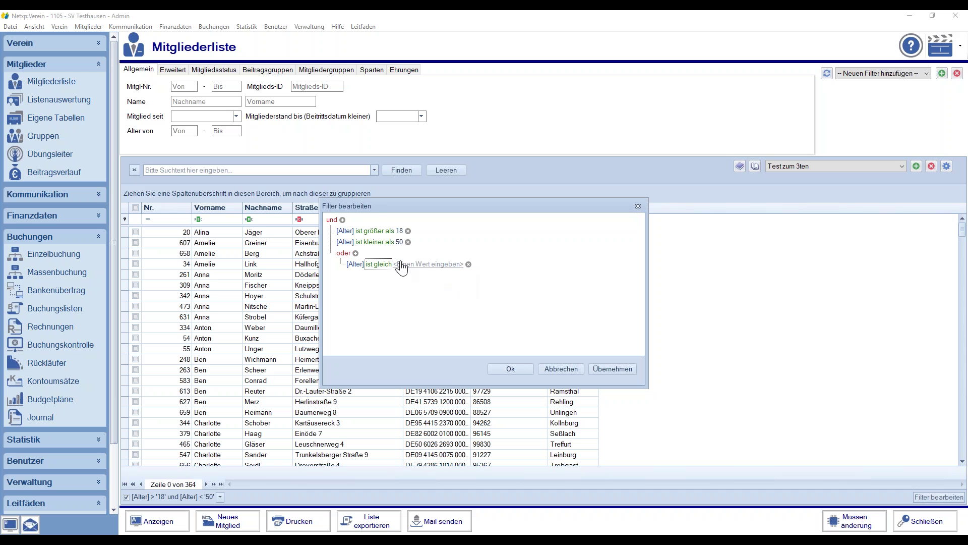
click(398, 264)
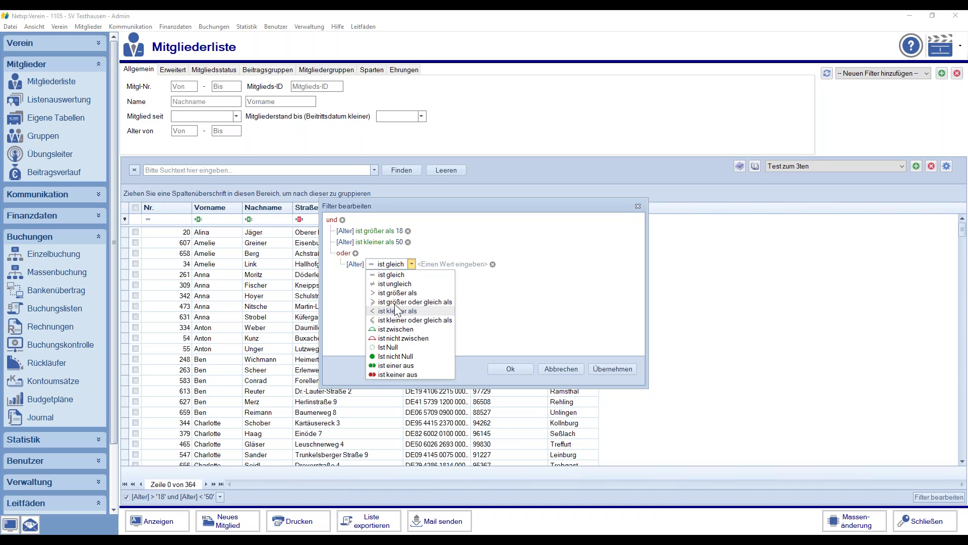
click(399, 292)
click(444, 263)
text(60)
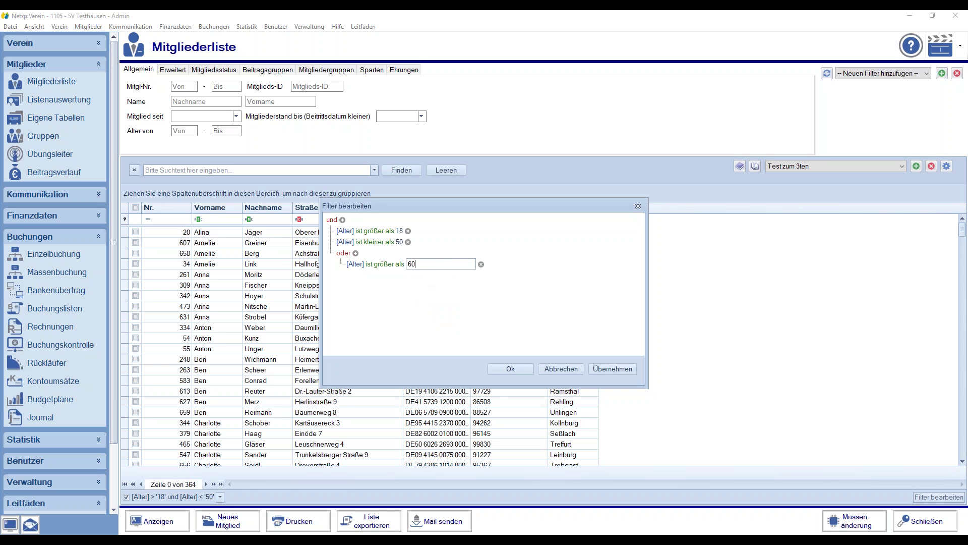
Add Alter ist kleiner als 65 to the oder group, apply the filter, and confirm with Ok
click(356, 253)
click(368, 283)
click(410, 308)
click(446, 277)
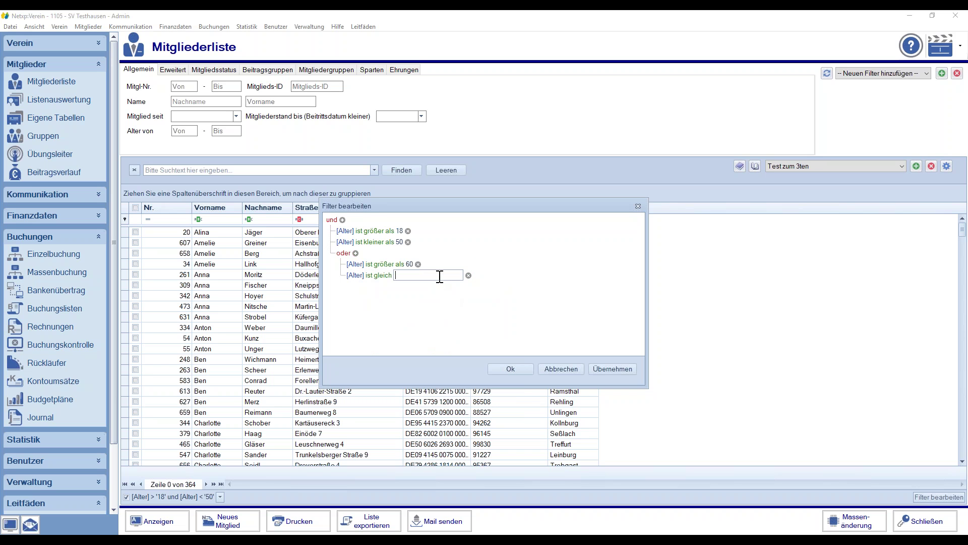
click(377, 275)
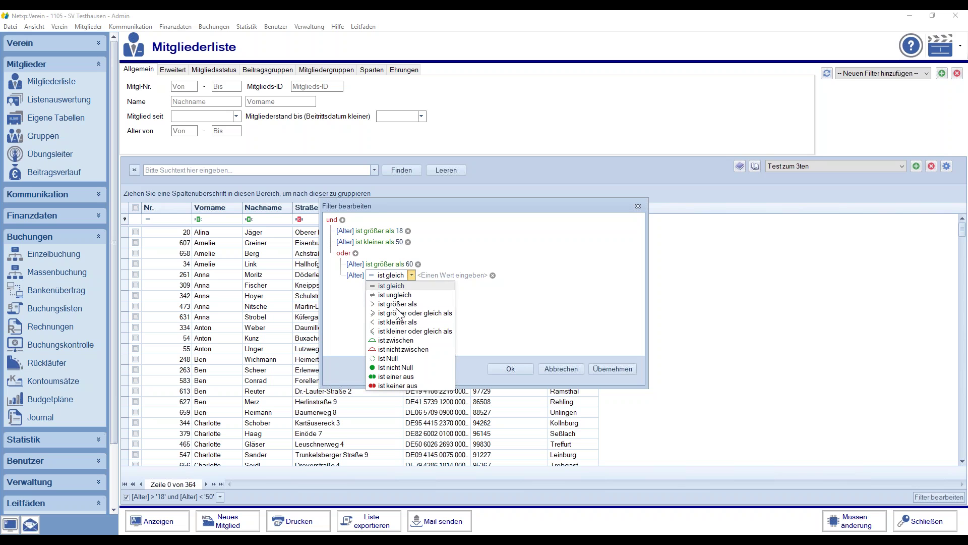
click(398, 321)
click(426, 278)
text(65)
key(Return)
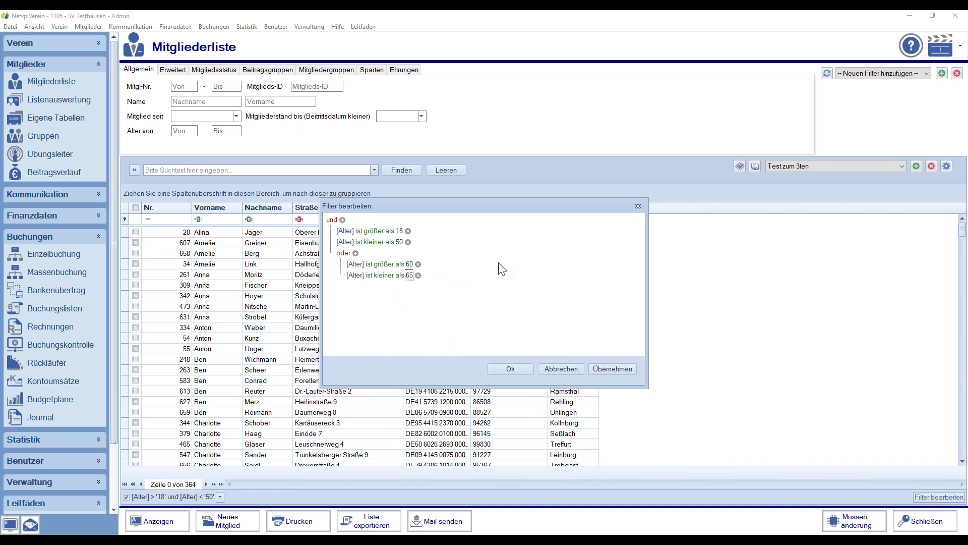
click(600, 365)
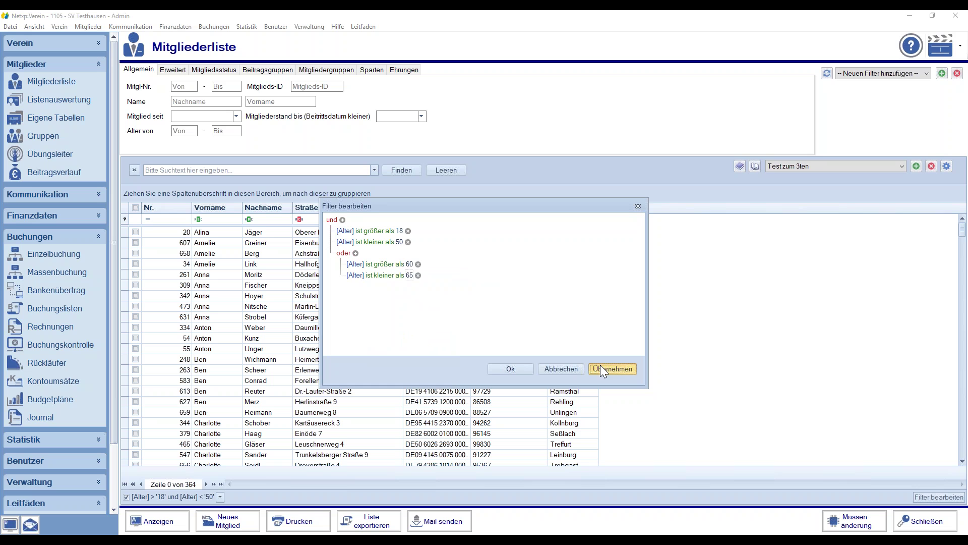
click(512, 370)
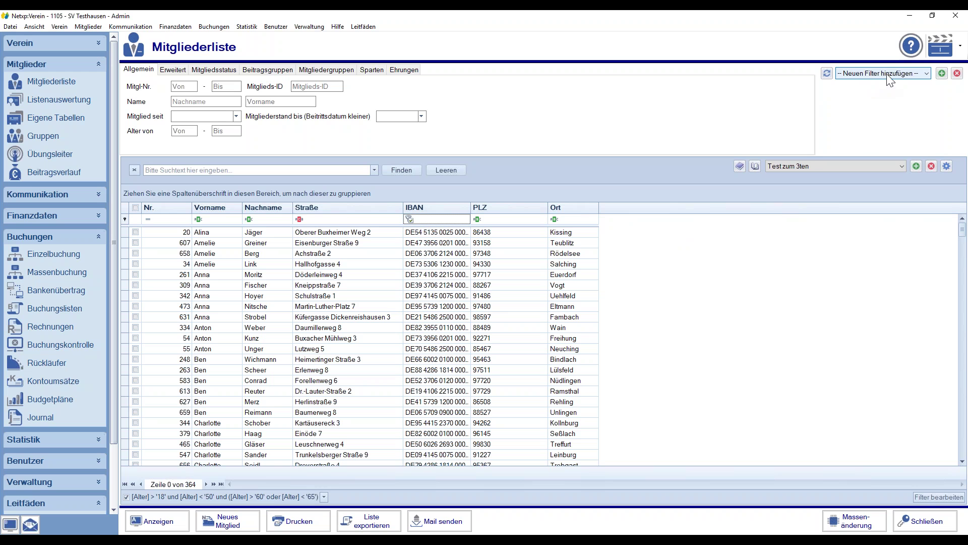
Name the new filter 'Alter von 18 bis 50 und 60 bis 65', tick Kassier Tennis and Sparte, and save
click(942, 74)
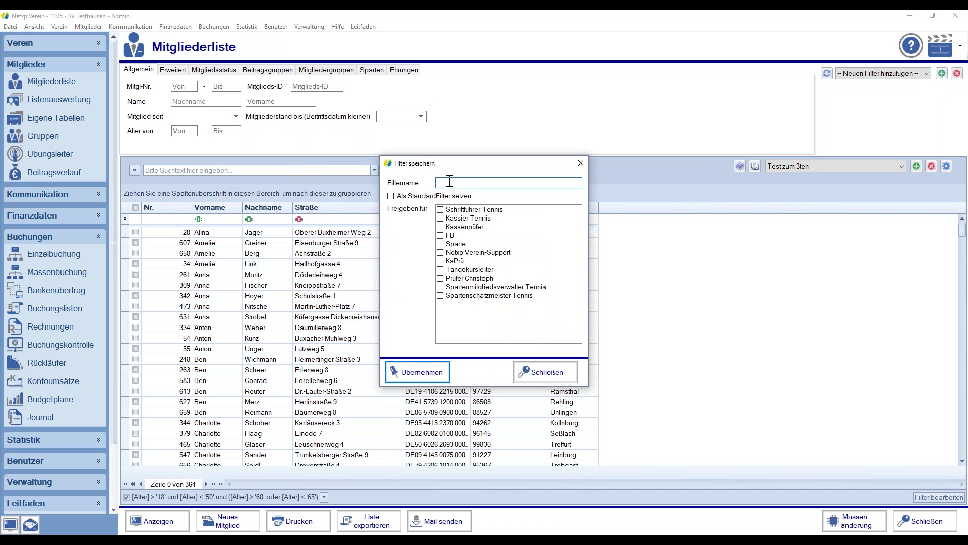
text(Alter von 18 bis 50 und 60 bis 65)
click(440, 217)
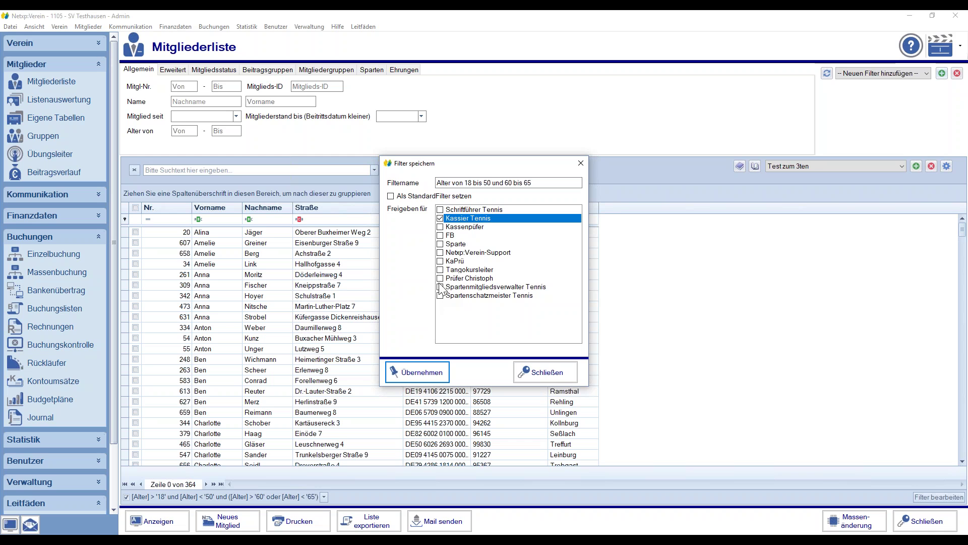
click(439, 244)
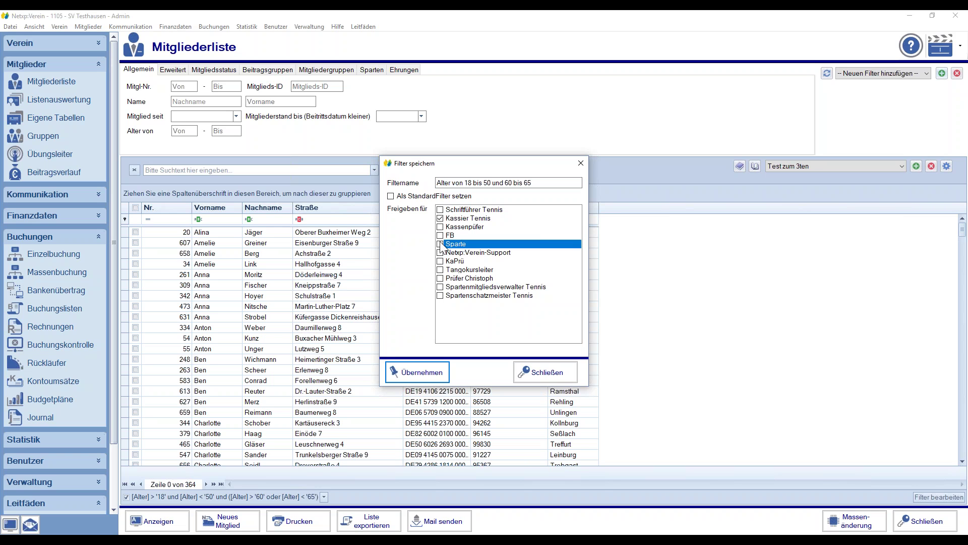
click(403, 373)
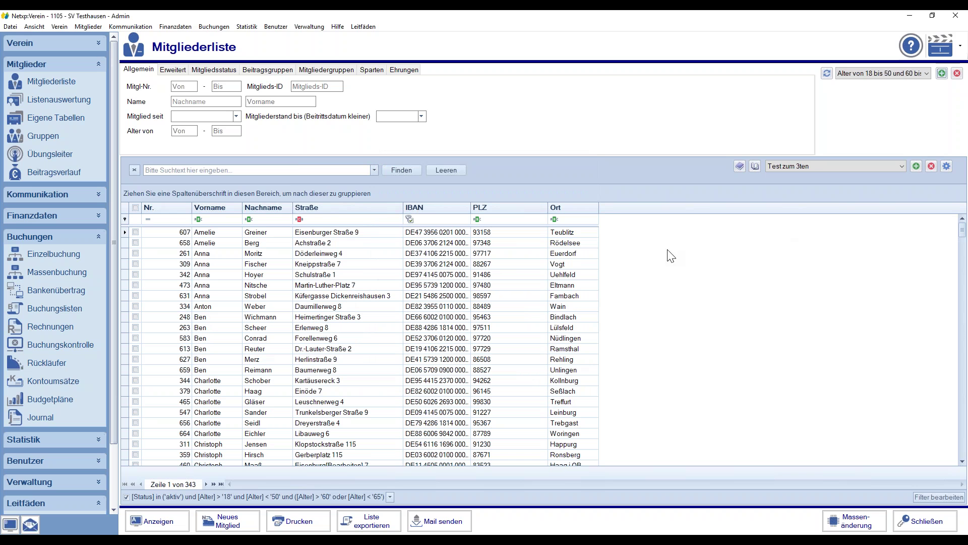
Reload the Mitgliederliste, pick the saved 'Alter von 18 bis 50 und 60 bis 65' filter, and toggle it off and on
click(44, 81)
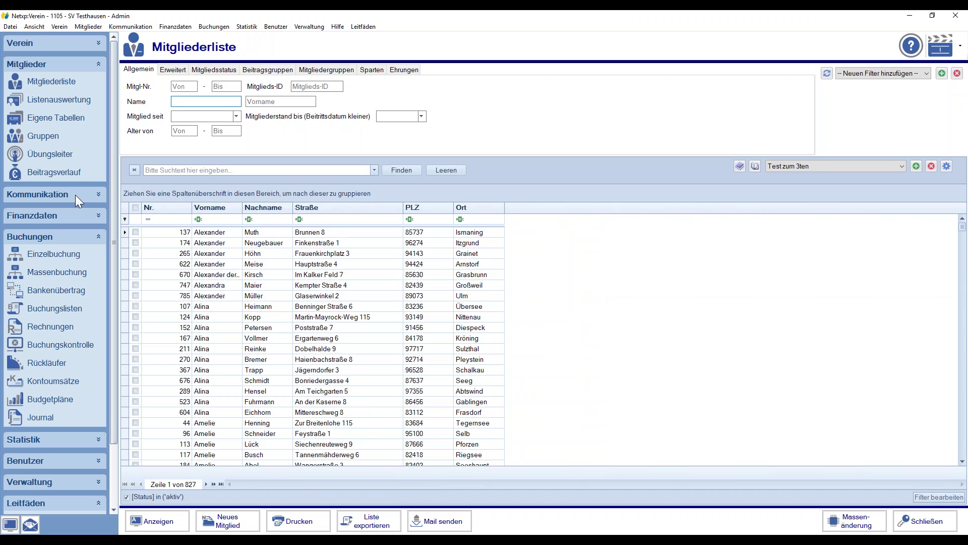
click(882, 73)
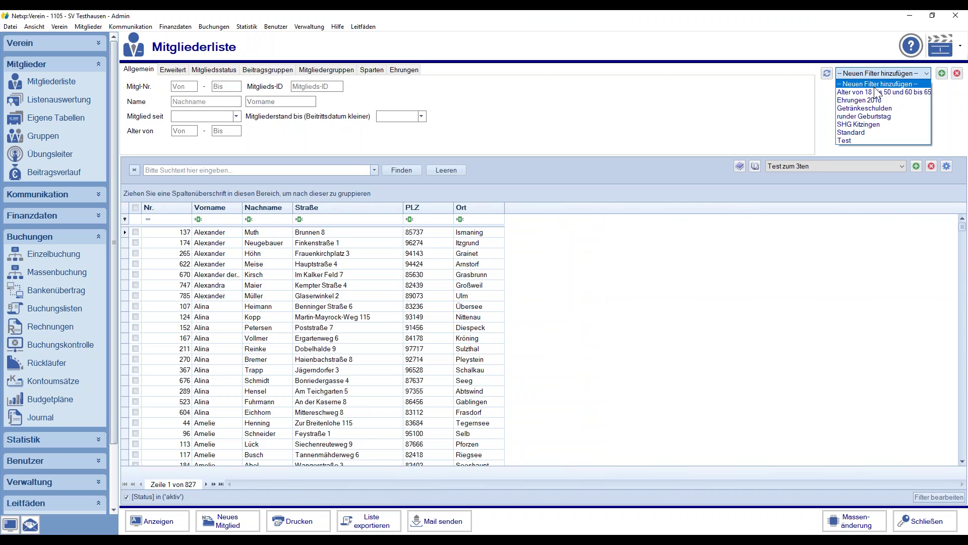
click(878, 96)
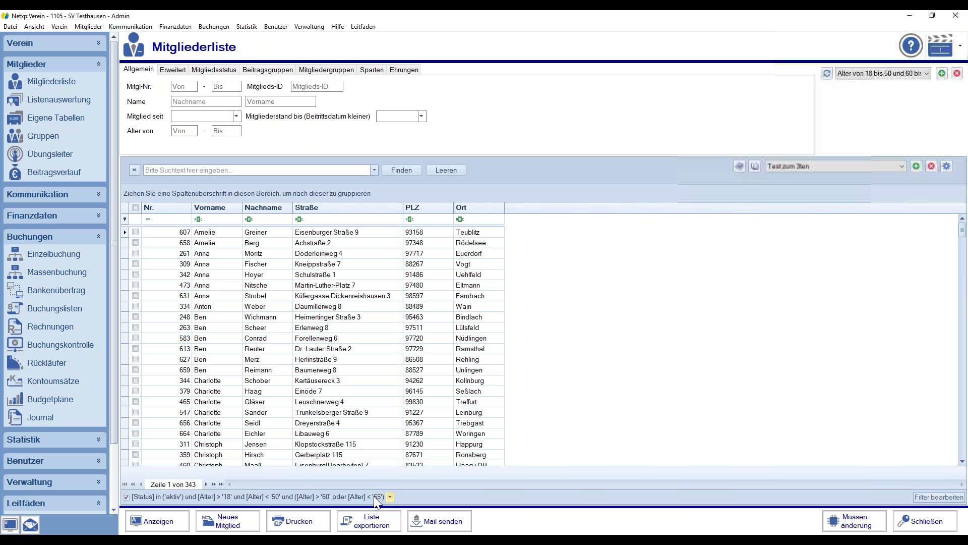
click(126, 497)
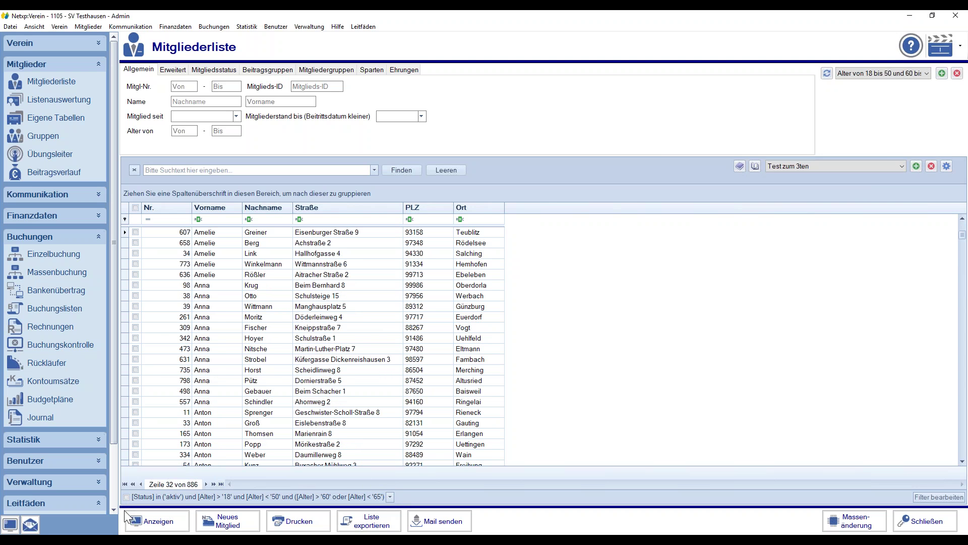
click(126, 496)
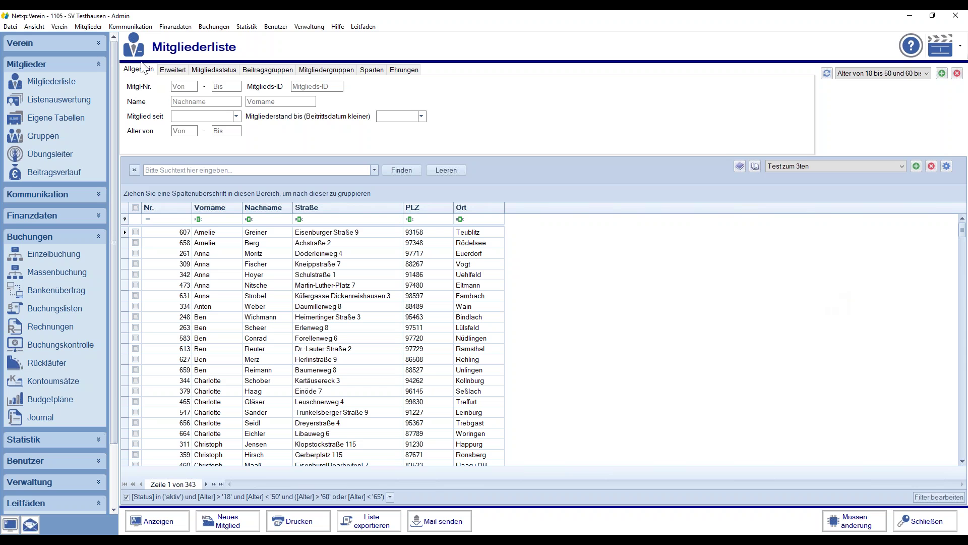
Tick four surnames in the Nachname value filter, narrowing the age-filtered list to 4 members
click(672, 253)
click(290, 207)
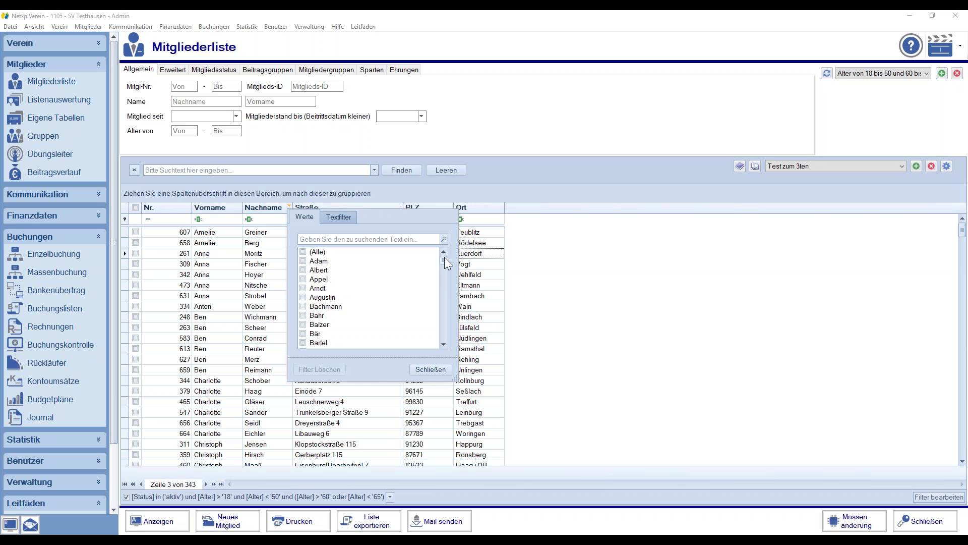
drag(446, 257, 446, 267)
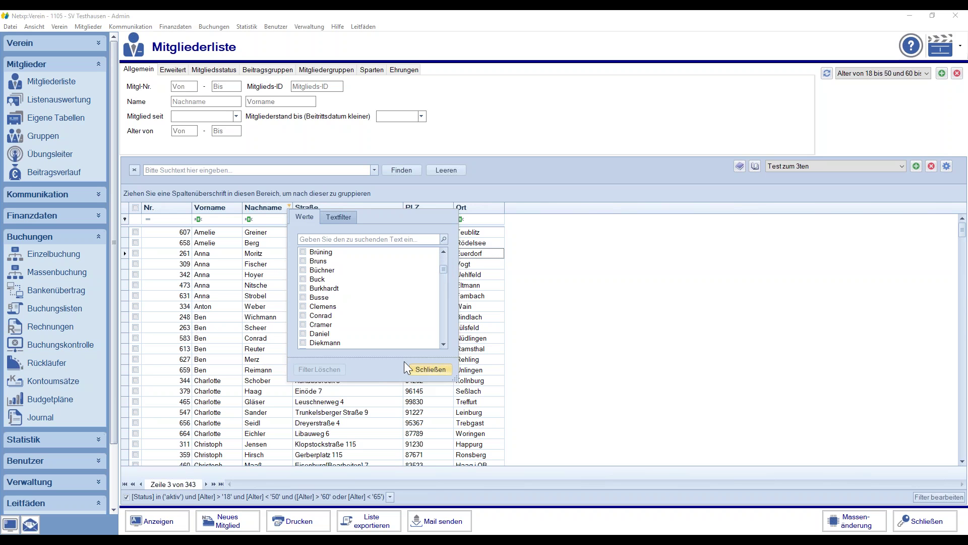
click(419, 369)
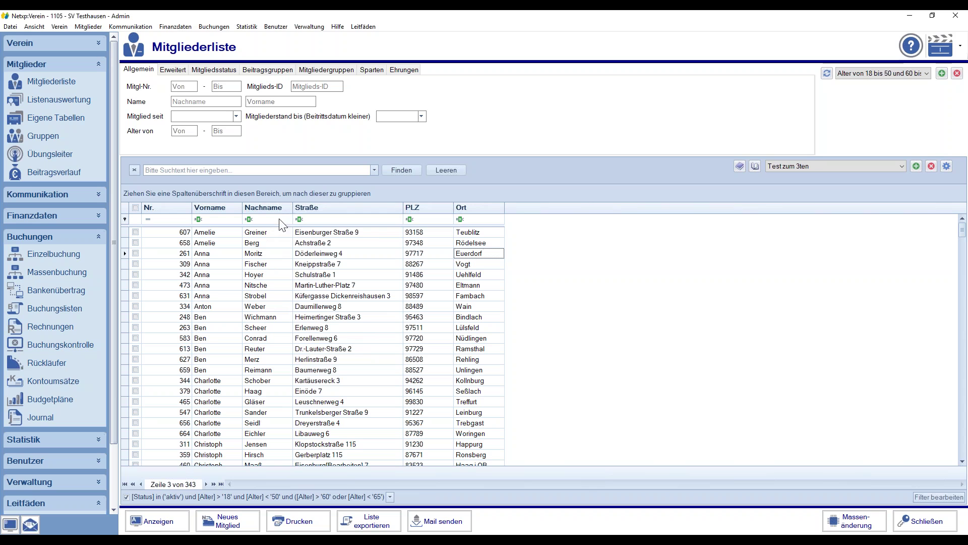
click(289, 207)
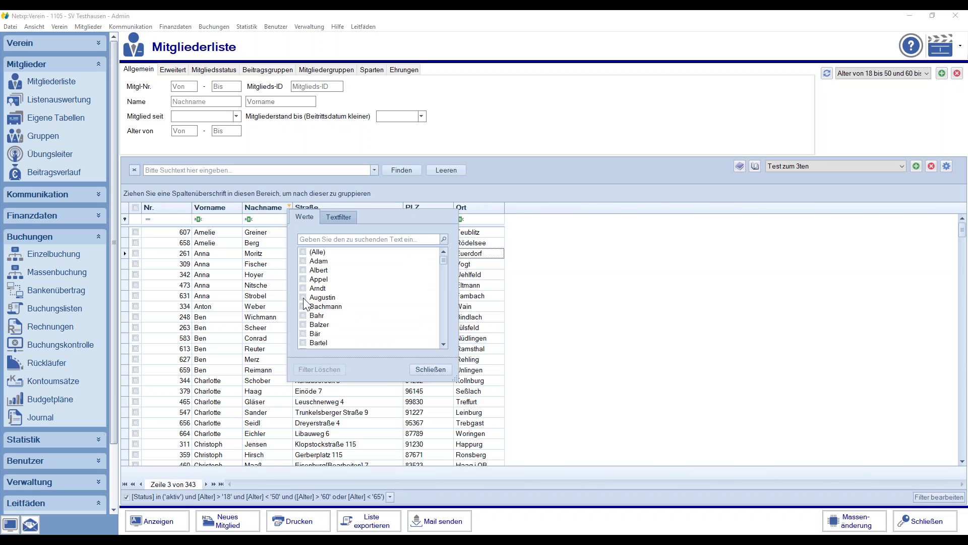
click(303, 297)
click(303, 288)
click(303, 324)
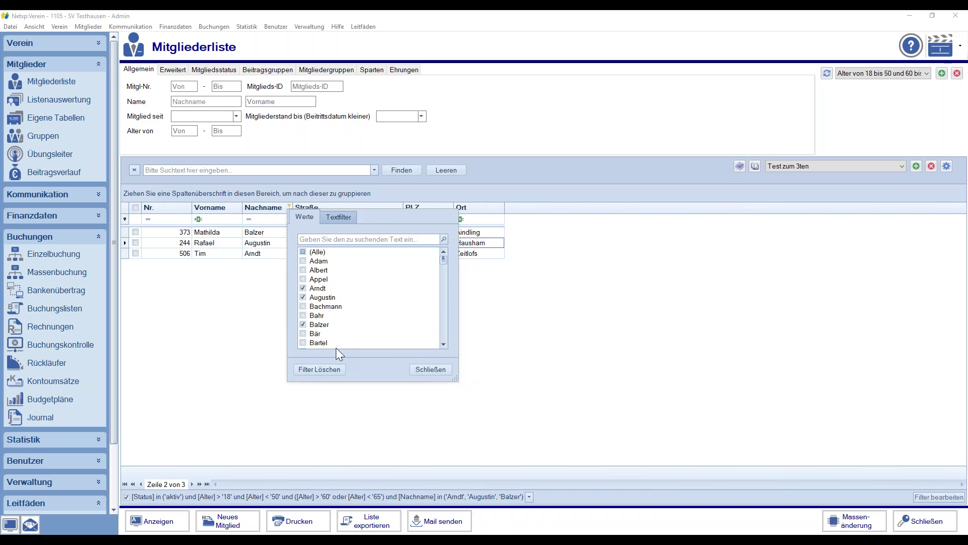
click(303, 343)
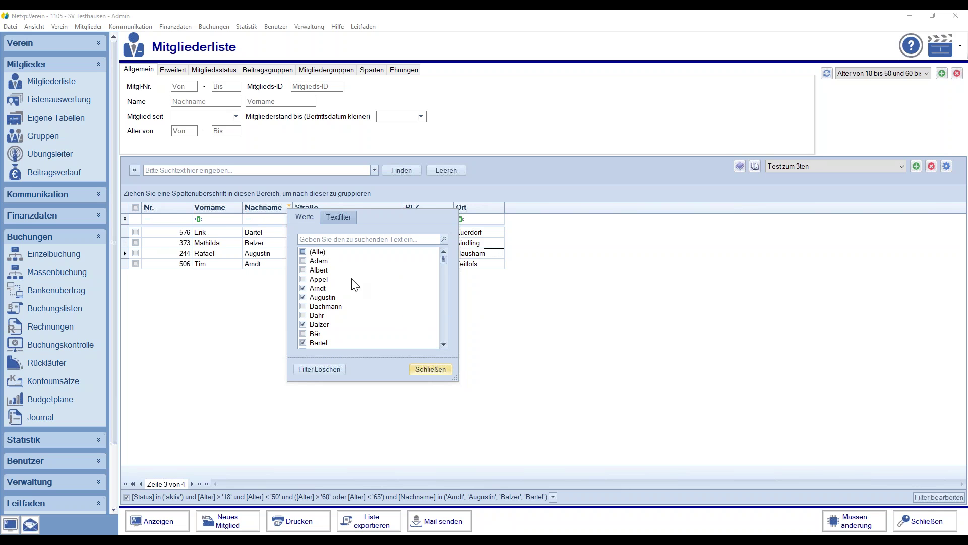
click(429, 369)
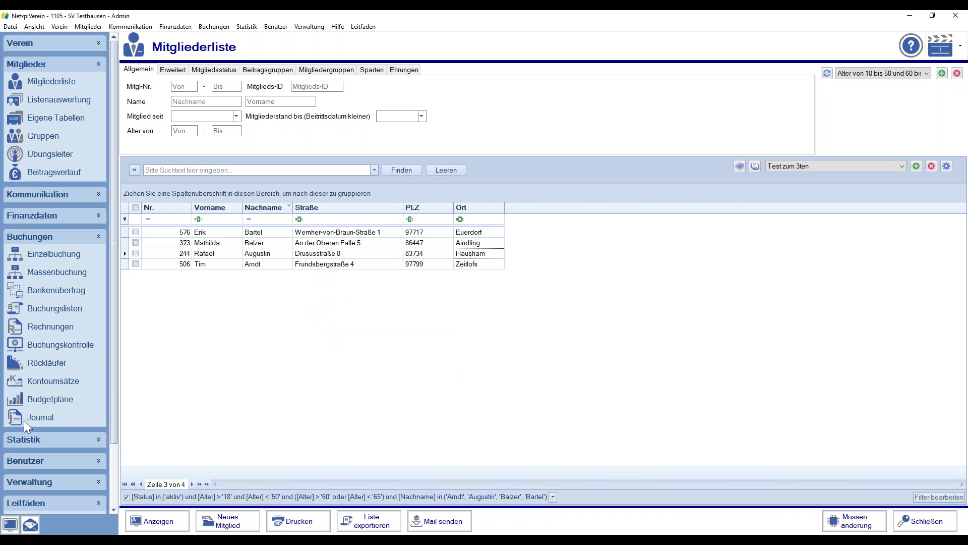
Open the bookings journal, sort it by Buchungspartner, and open that column's value filter
click(37, 416)
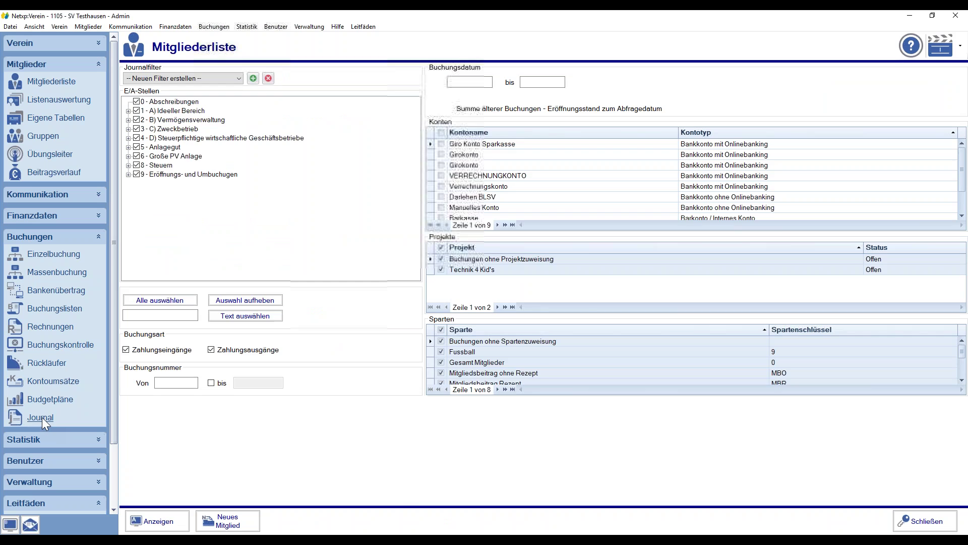
key(Return)
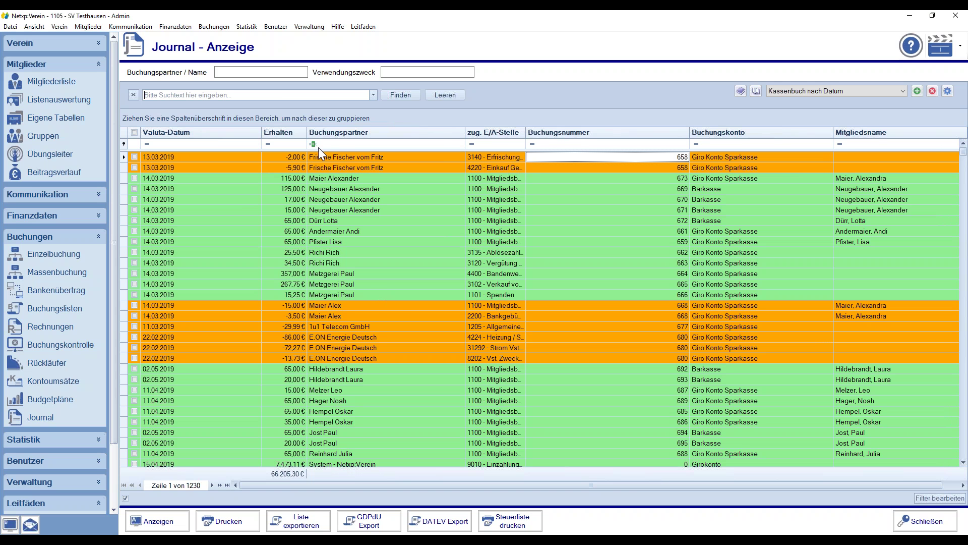
click(441, 144)
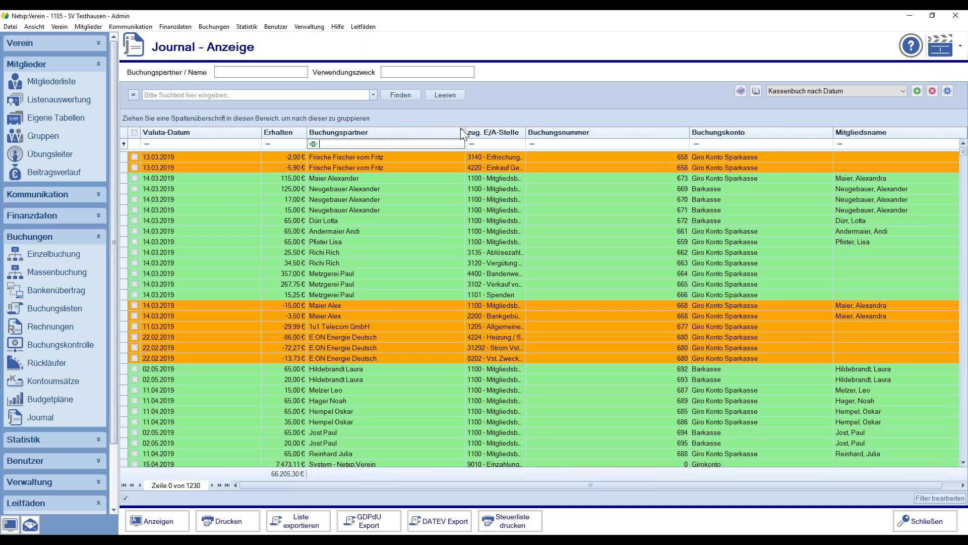
click(462, 130)
click(462, 130)
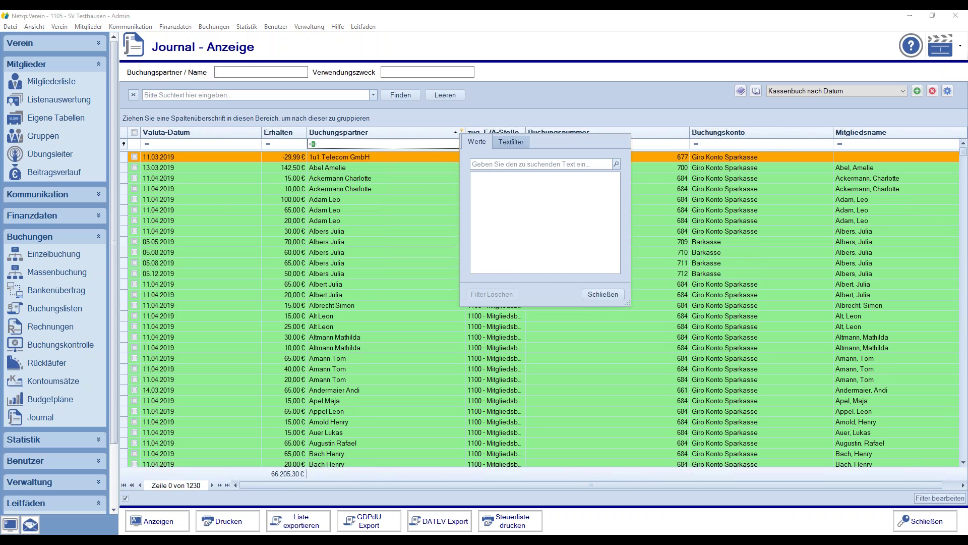
Search the Buchungspartner values for 'eon' and scroll through the matches
text(eon)
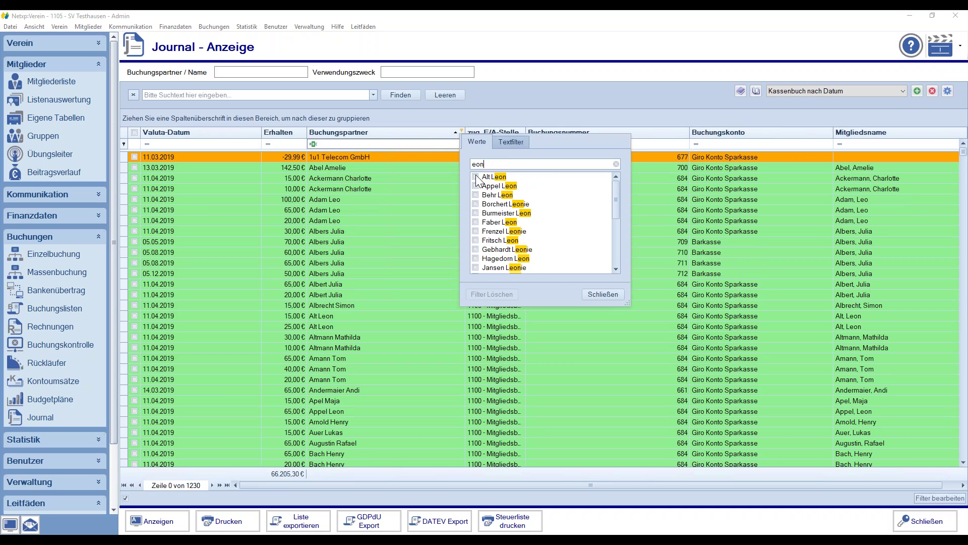
key(BackSpace)
key(BackSpace)
text(on)
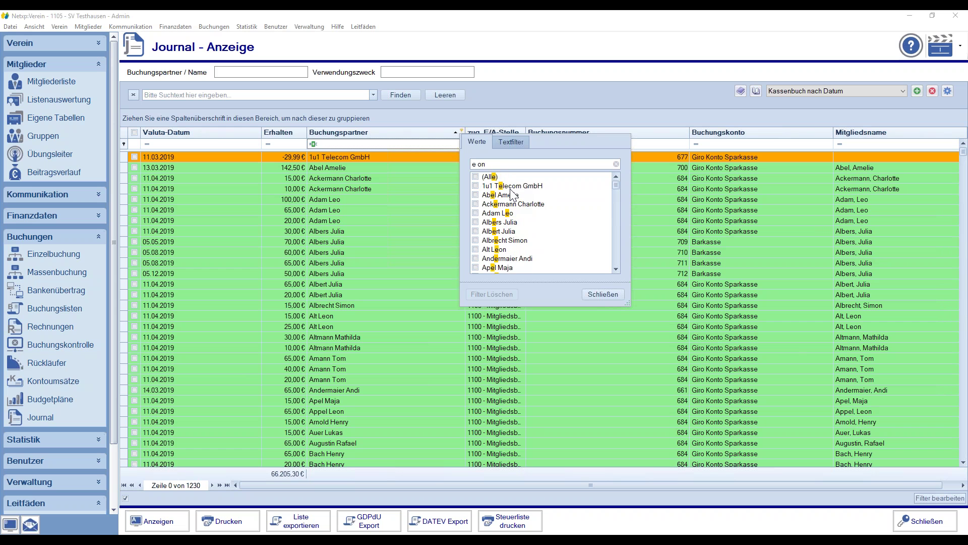
scroll(550, 222, down, 10)
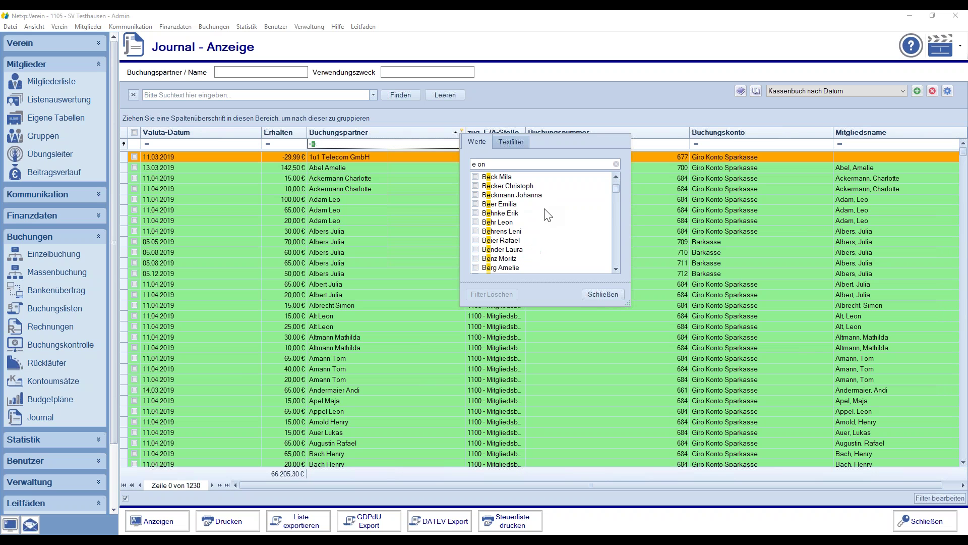
scroll(552, 228, down, 4)
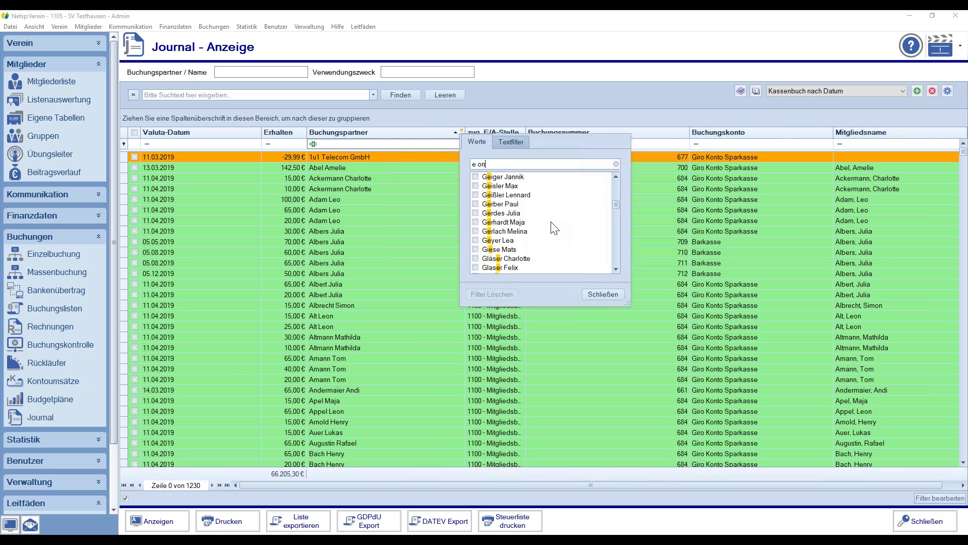
key(BackSpace)
key(BackSpace)
key(BackSpace)
key(BackSpace)
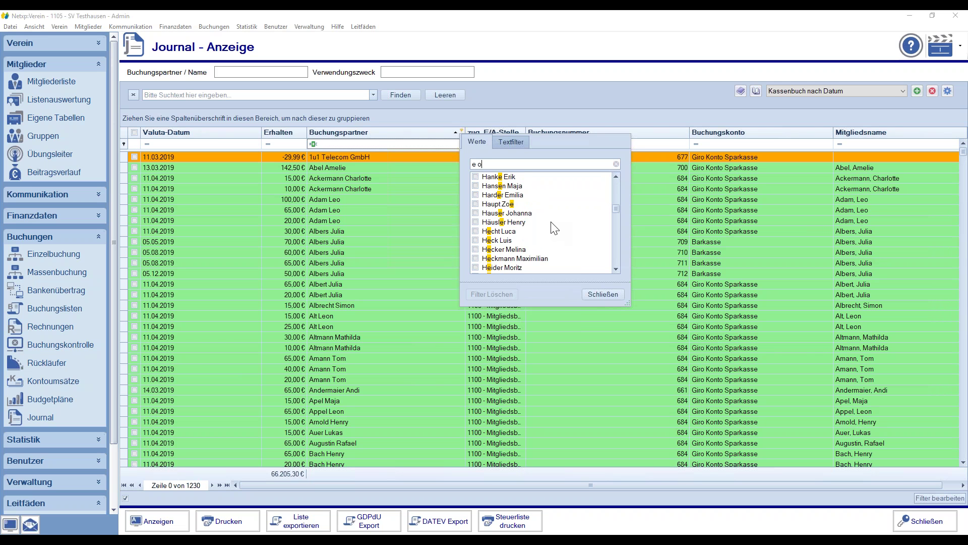
text(eon)
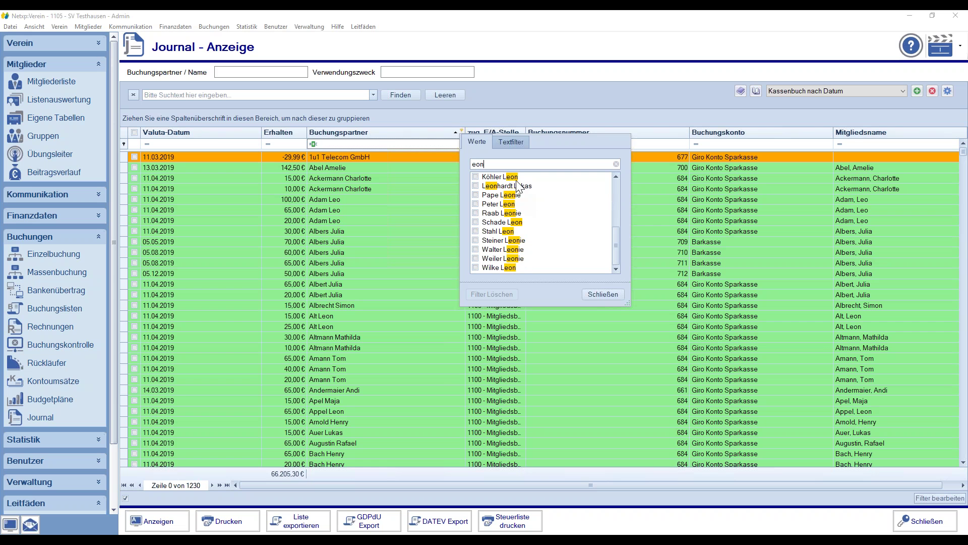
drag(616, 244, 619, 180)
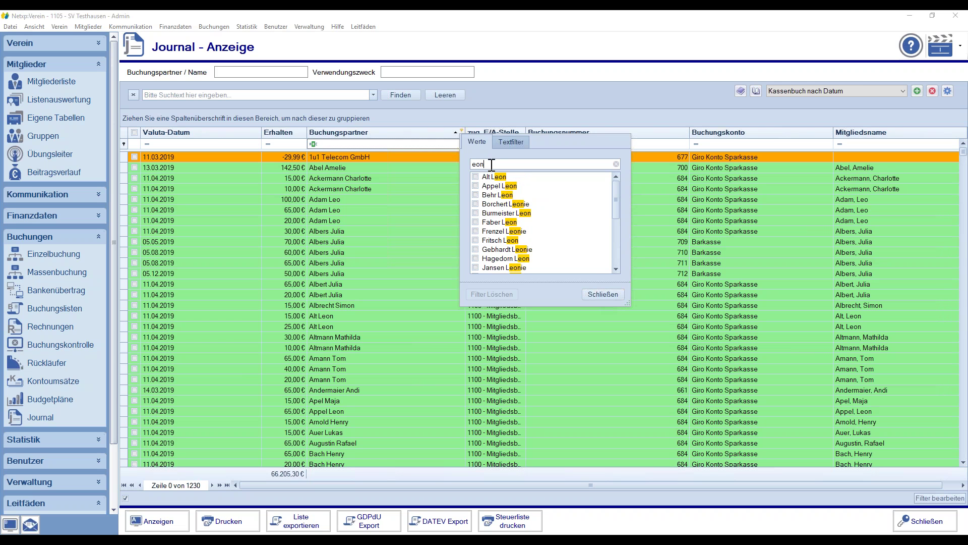
Search '1u1' and tick 1u1 Telecom GmbH, then clear the search and tick two members
text(1u1)
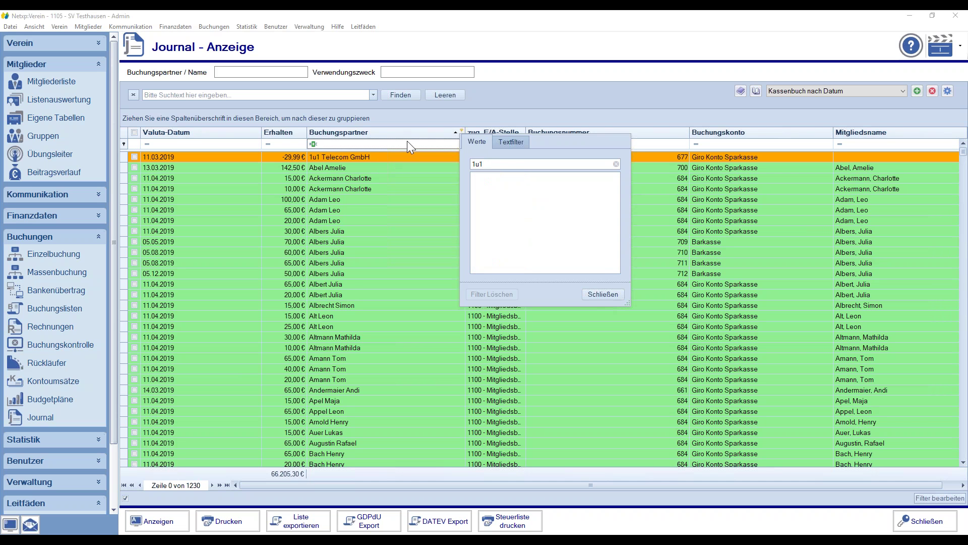
click(475, 176)
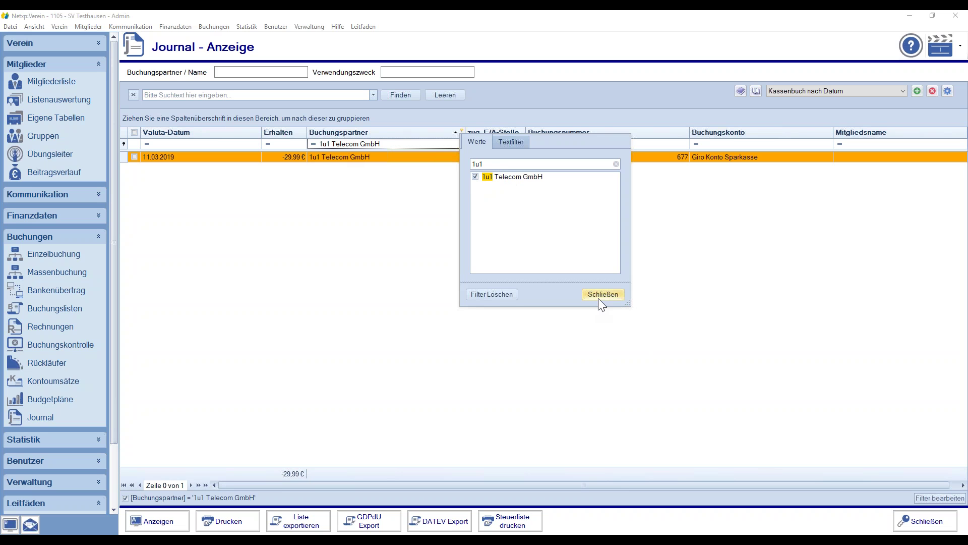
double_click(477, 164)
key(BackSpace)
click(476, 222)
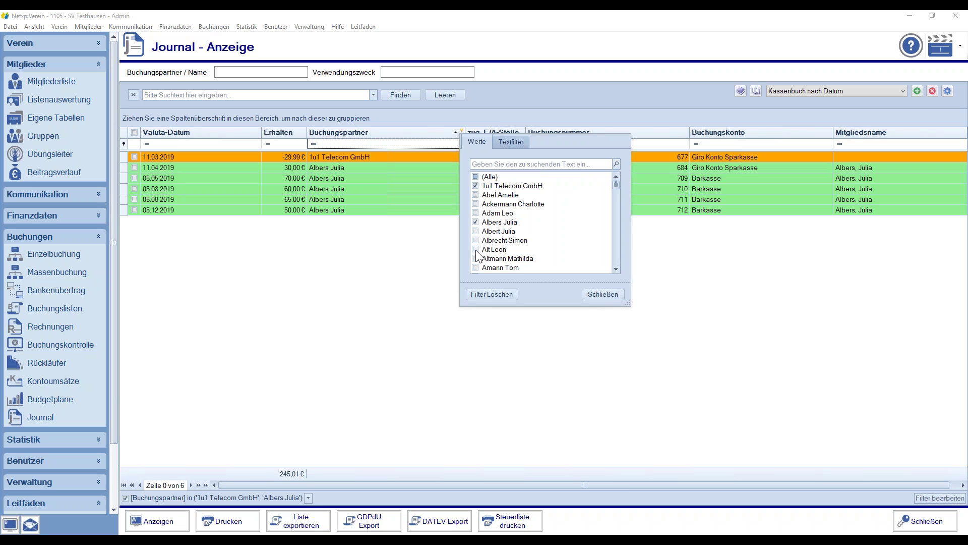
click(475, 258)
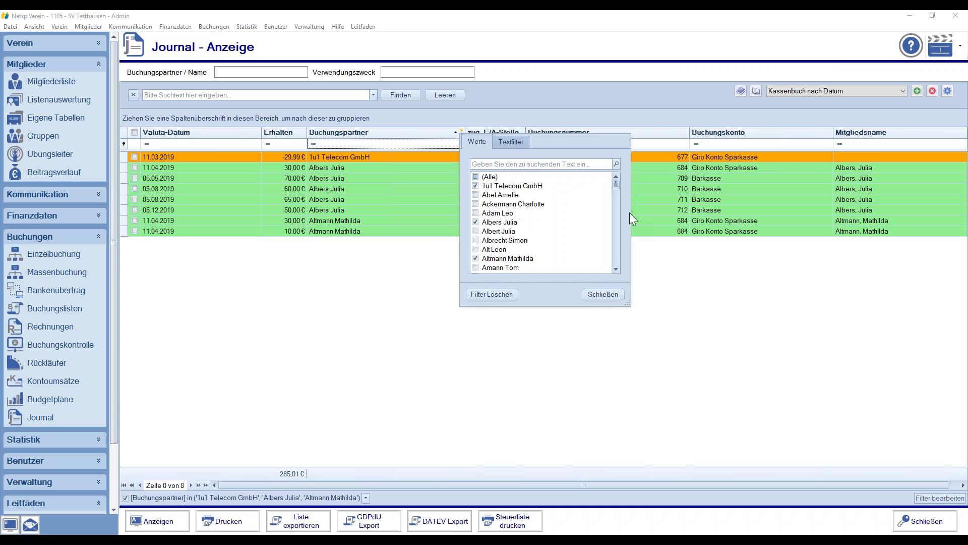
click(517, 143)
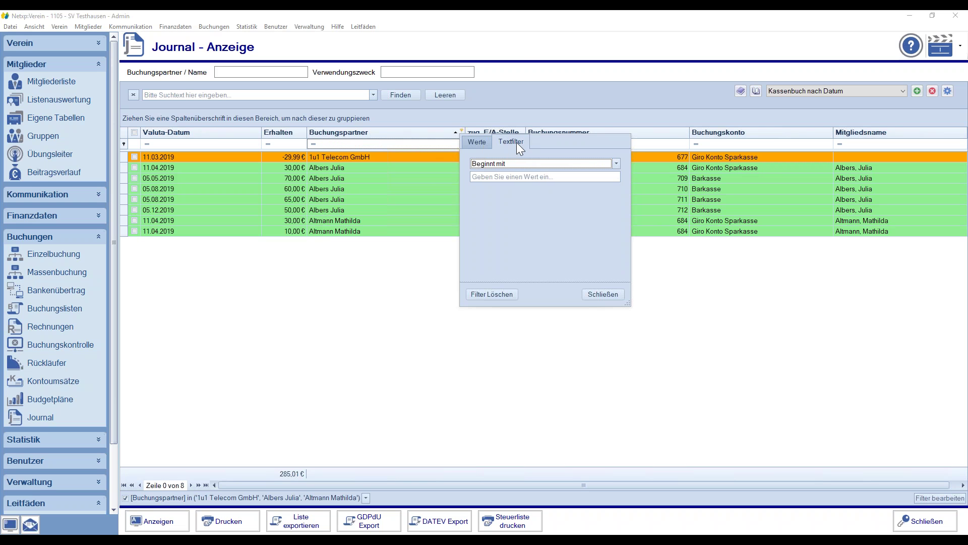
click(616, 163)
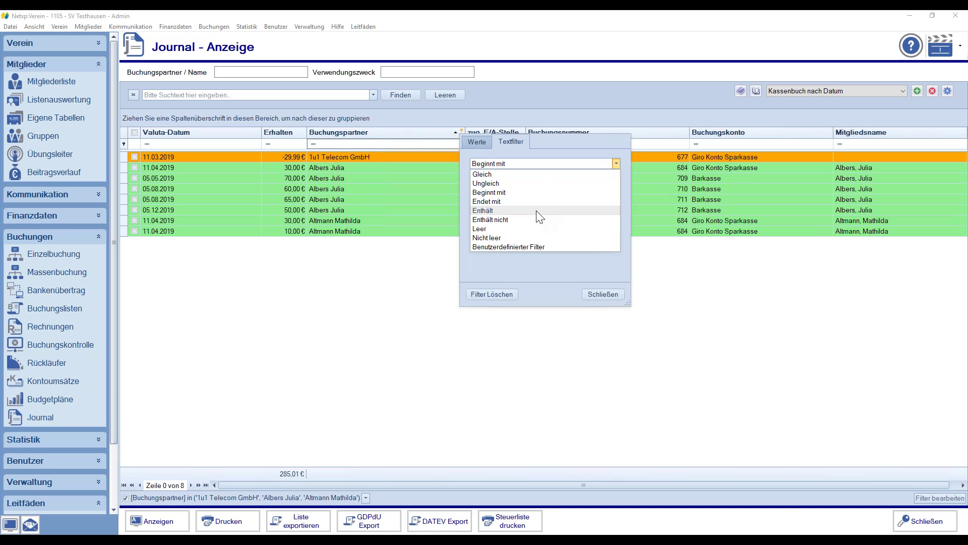
click(518, 246)
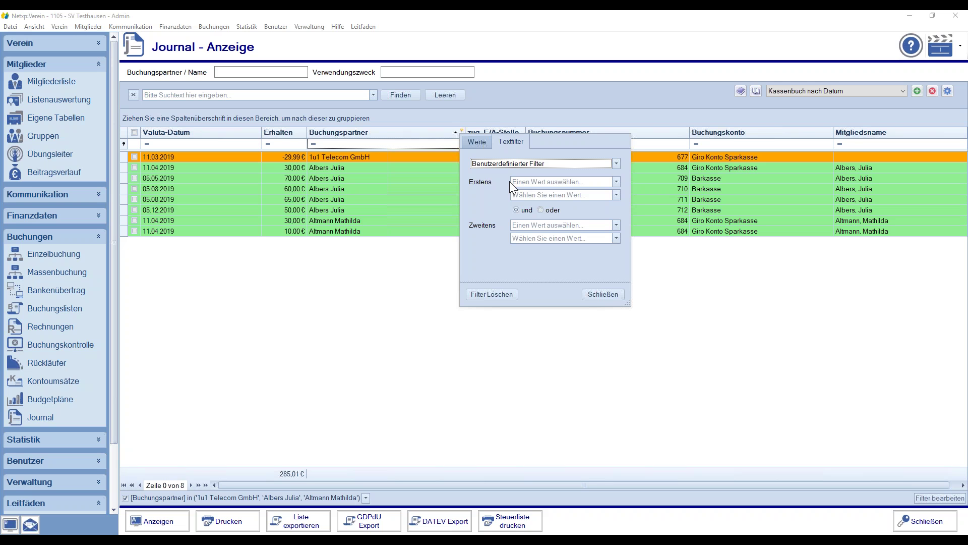
click(480, 142)
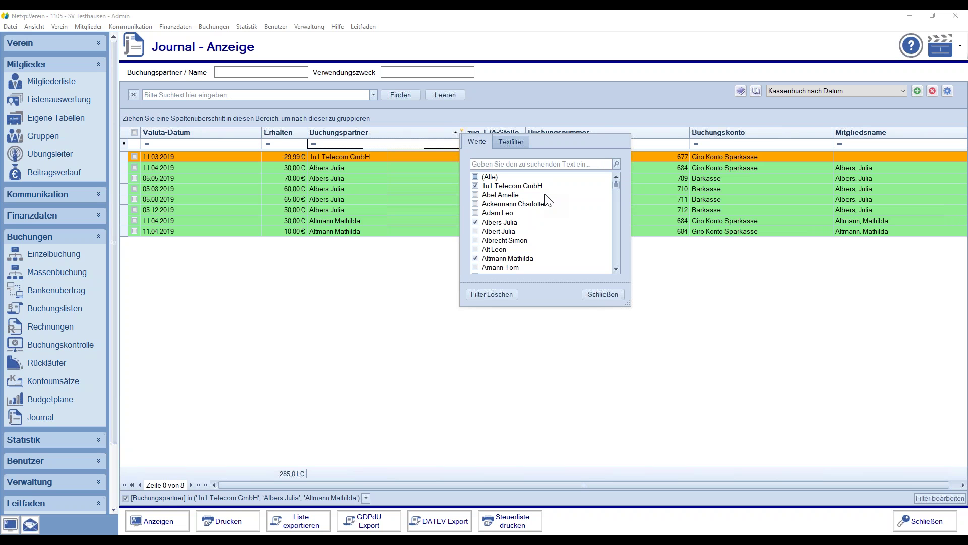
Reapply the earlier 1u1 Telecom GmbH filter from history, then switch it off to show 1230 bookings
click(595, 295)
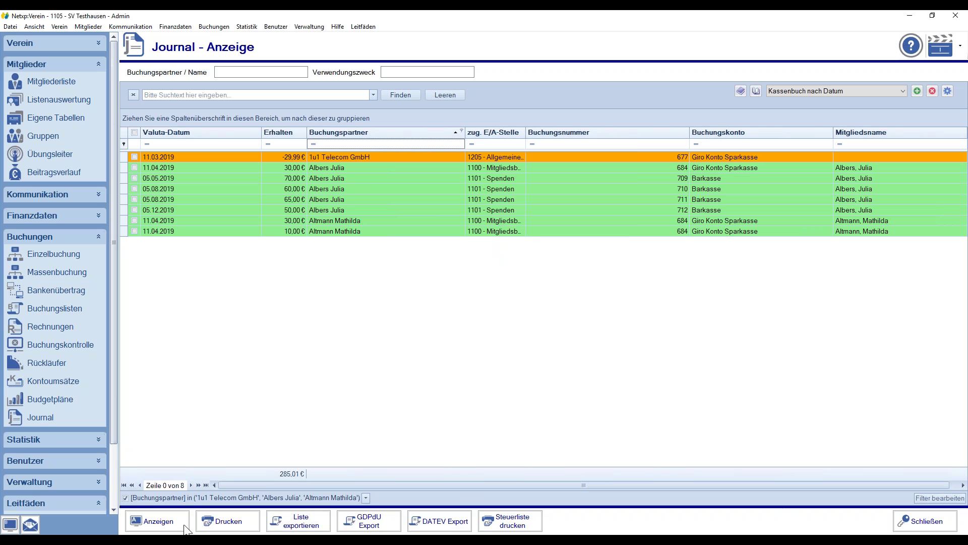
click(366, 498)
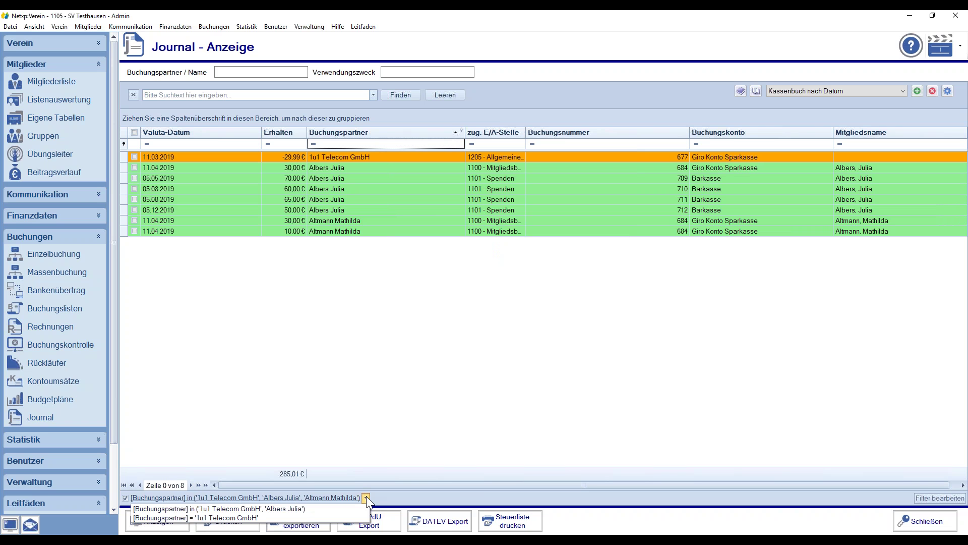
click(366, 497)
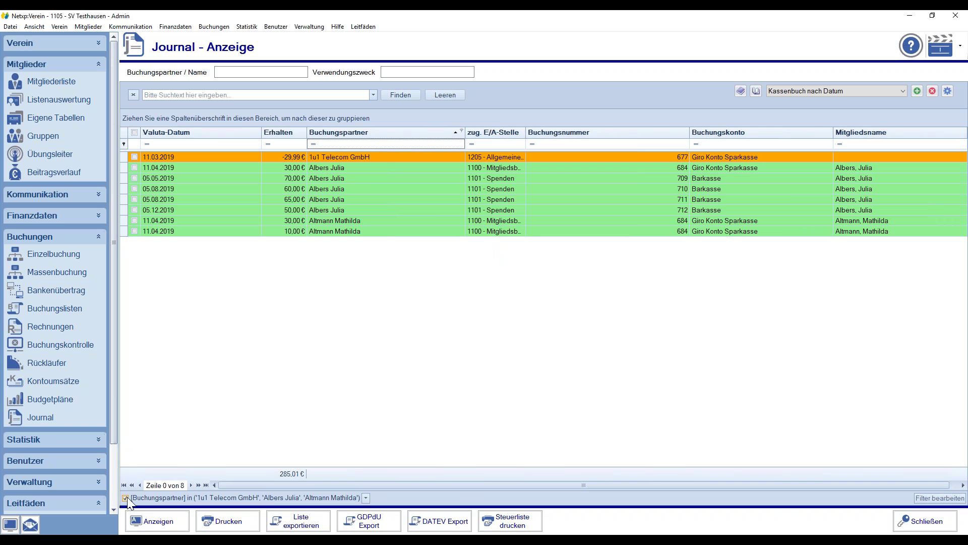
click(365, 497)
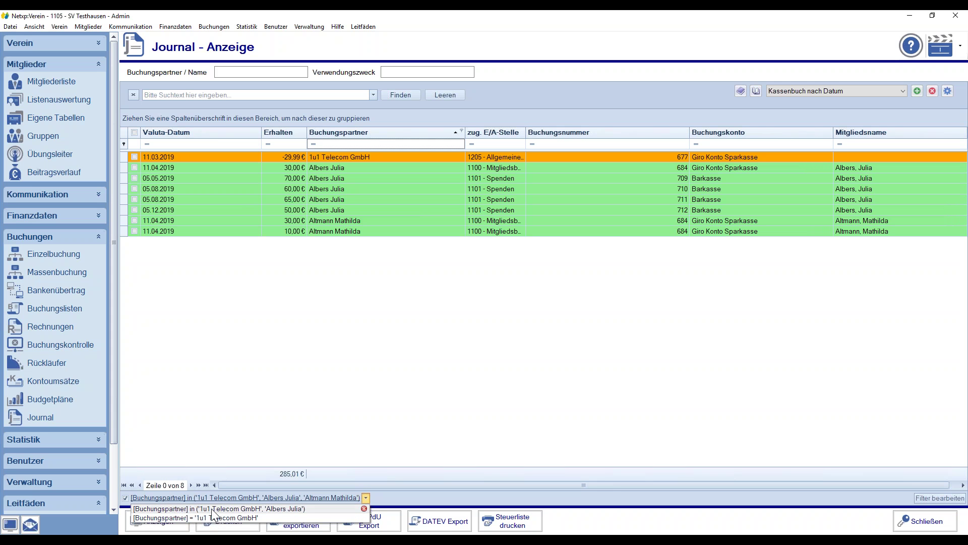
click(246, 510)
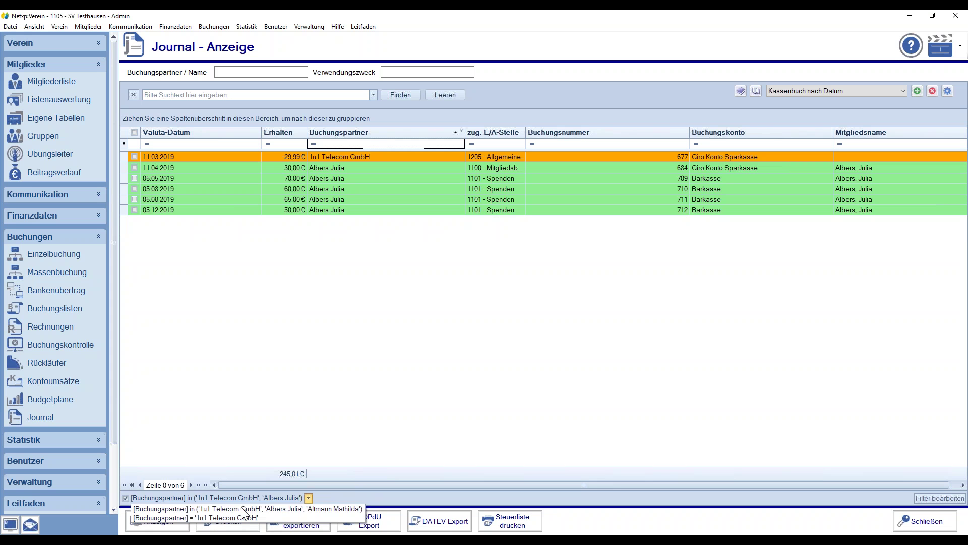
click(237, 516)
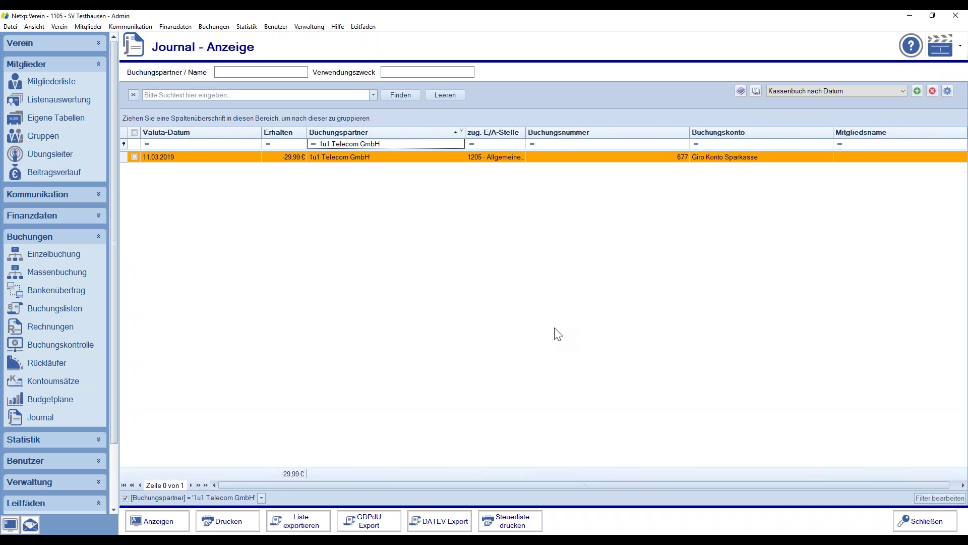
click(125, 498)
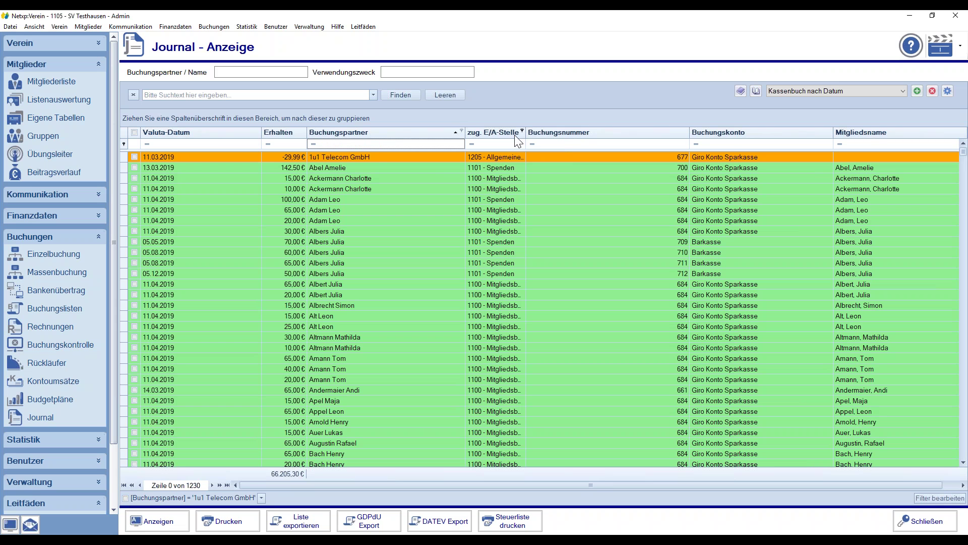
Fit the Buchungspartner column, then all journal columns, to their contents
right_click(383, 137)
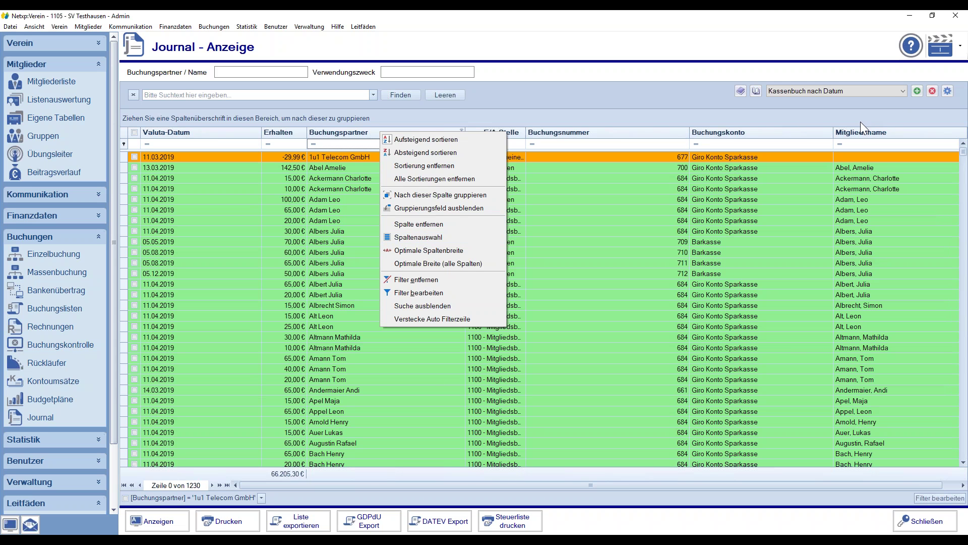
click(446, 247)
right_click(346, 132)
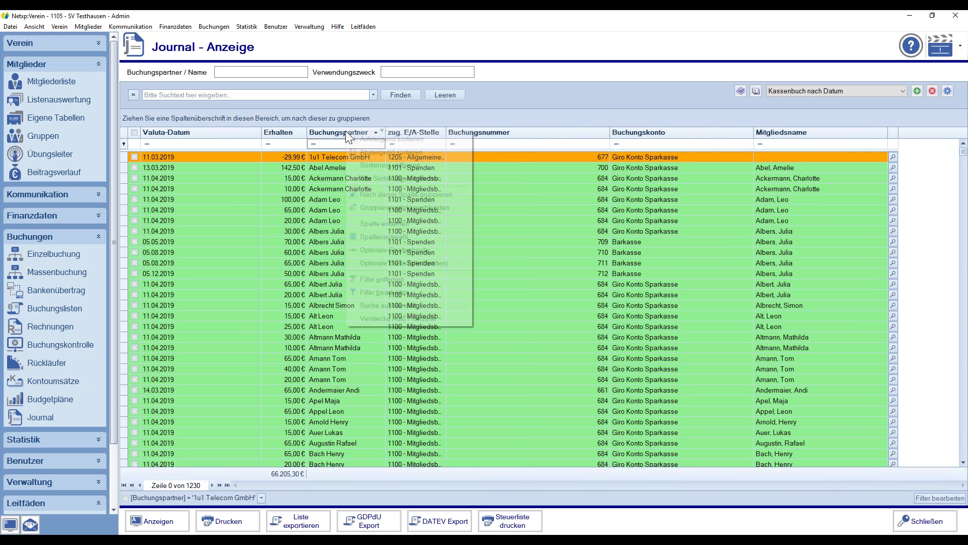
click(391, 264)
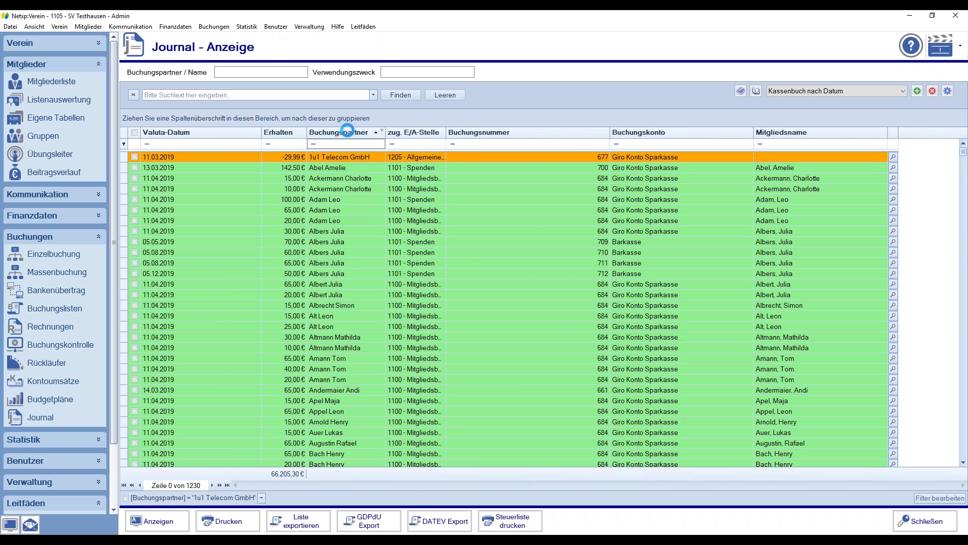
Remove the Buchungspartner filter and hide the auto filter row and search bar
right_click(282, 131)
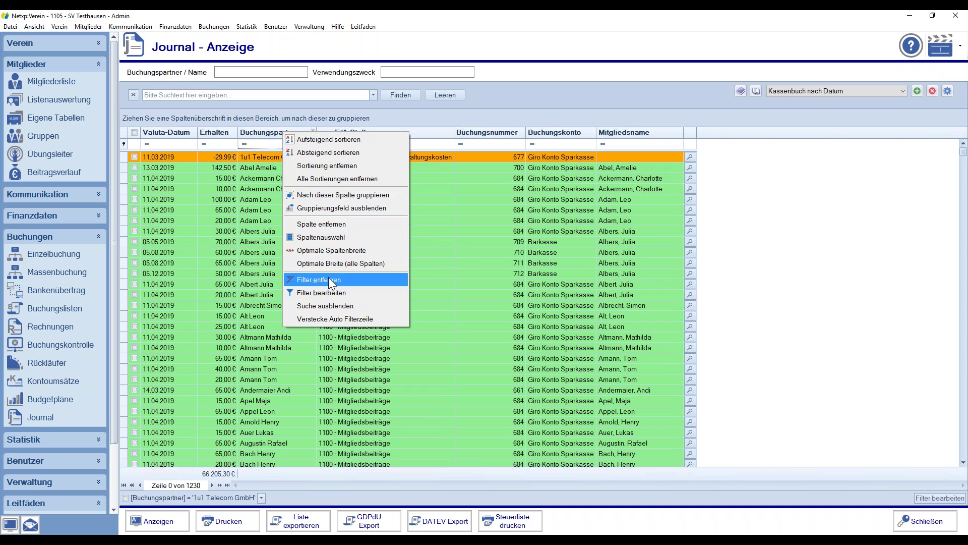
click(328, 279)
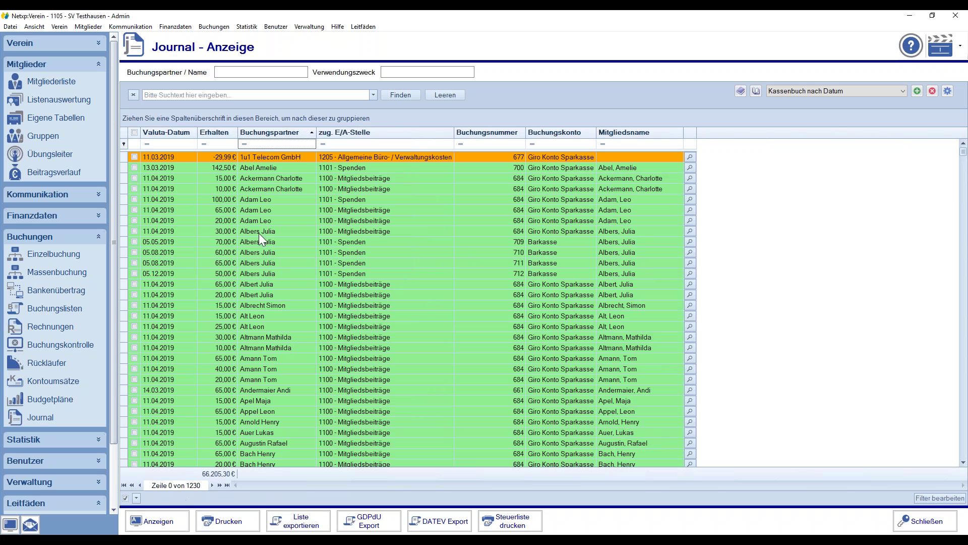
right_click(286, 131)
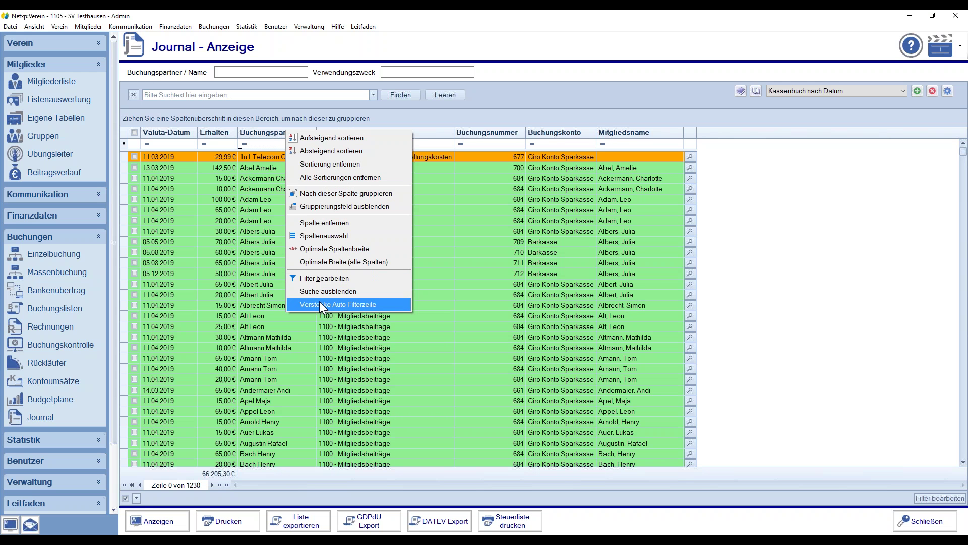
click(336, 304)
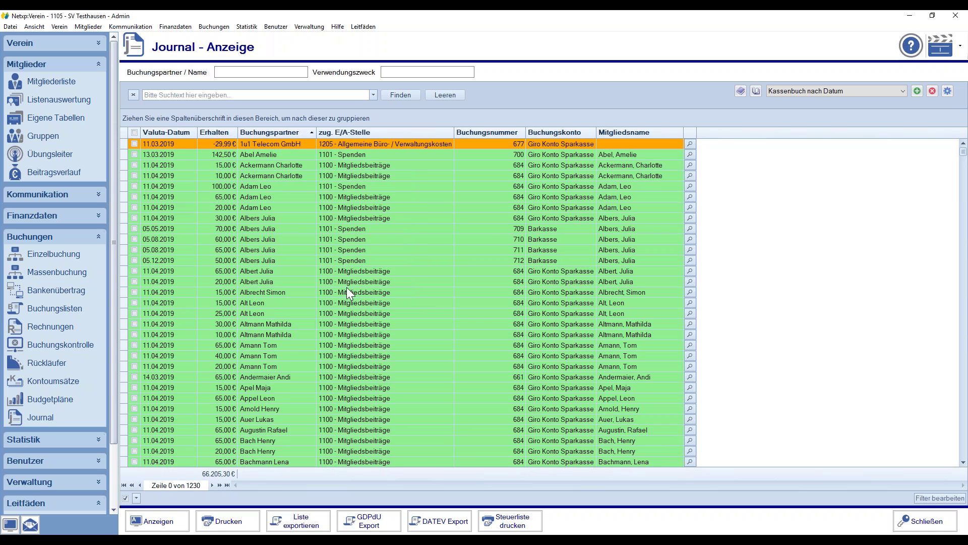
right_click(298, 129)
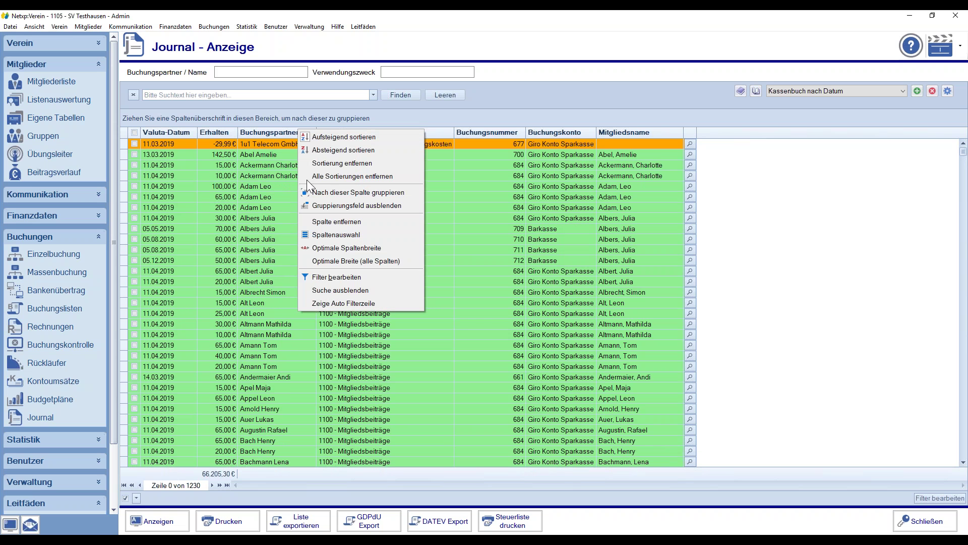
click(347, 290)
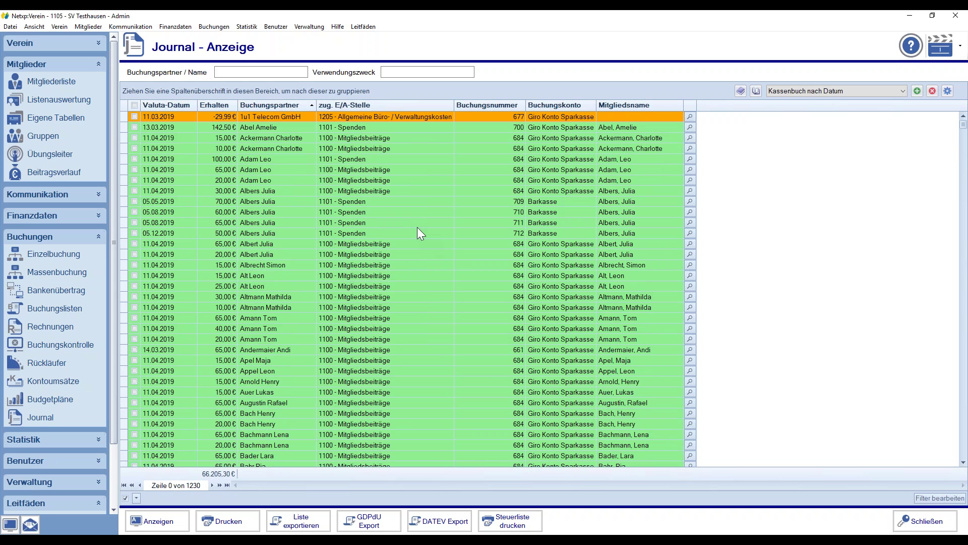
Show the journal's auto filter row and full-text search bar again
right_click(382, 102)
click(427, 267)
right_click(379, 103)
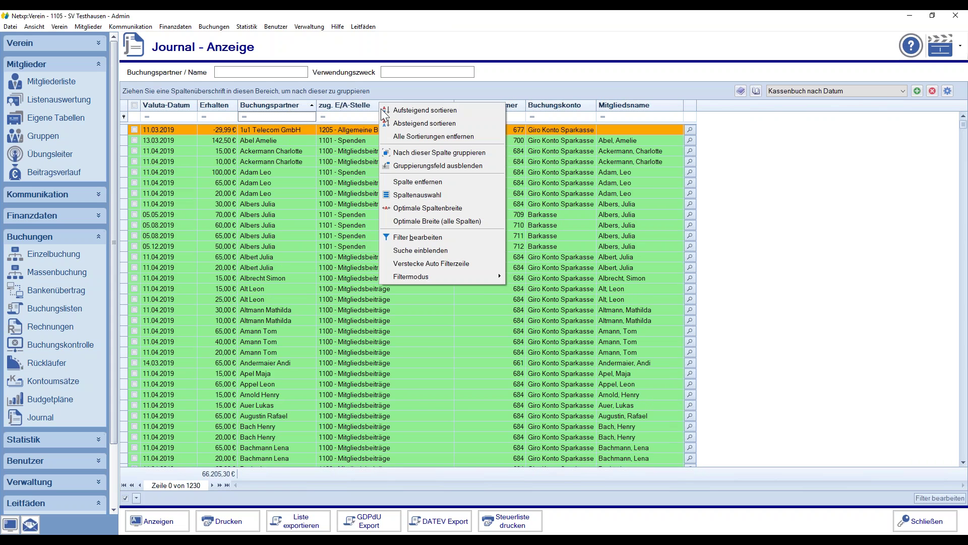
mouse_move(437, 275)
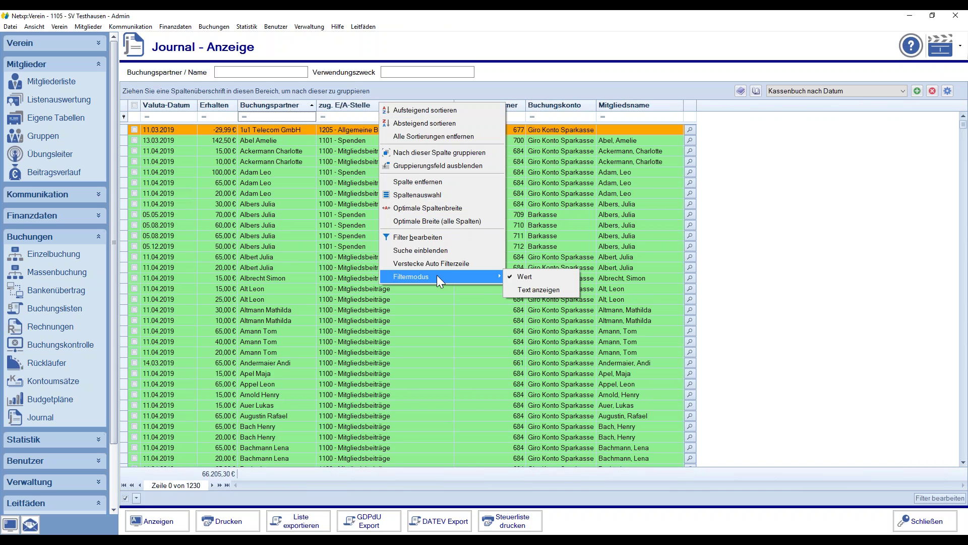
click(432, 251)
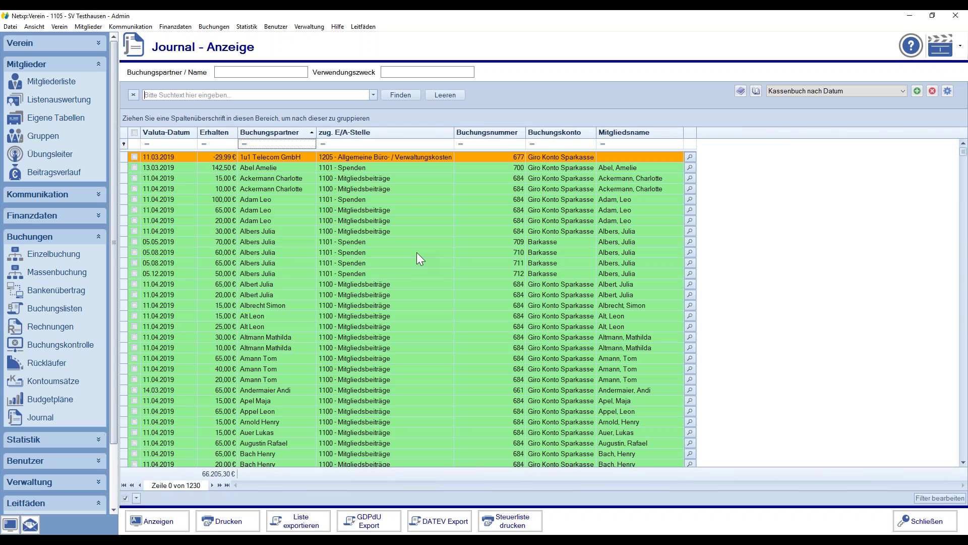
Tick bookings in rows 3–6, then select and deselect all, leaving none ticked
click(261, 222)
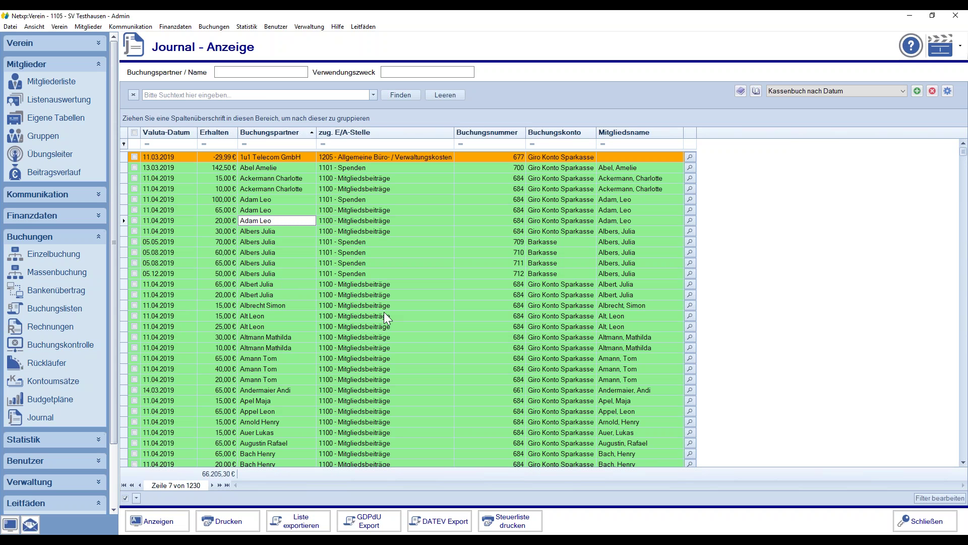
click(446, 338)
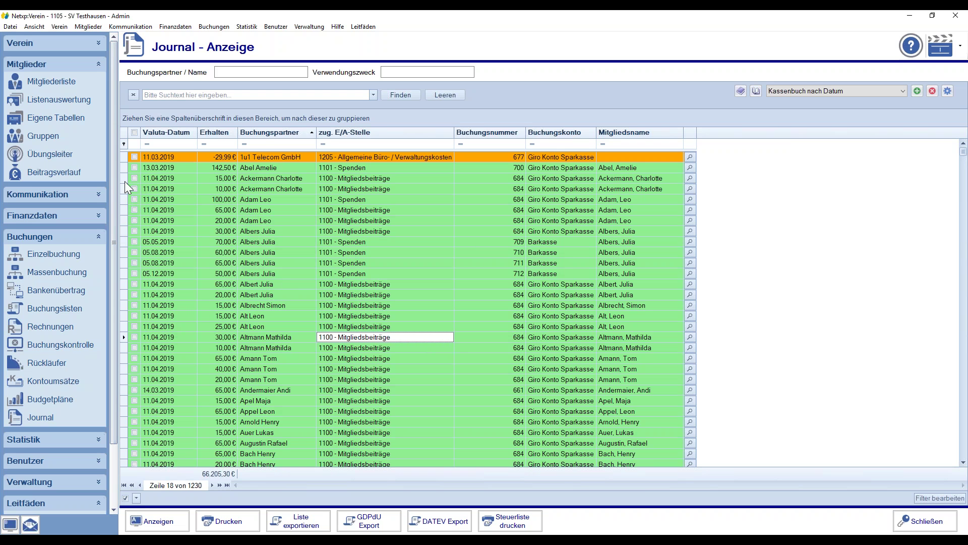
drag(123, 178, 123, 210)
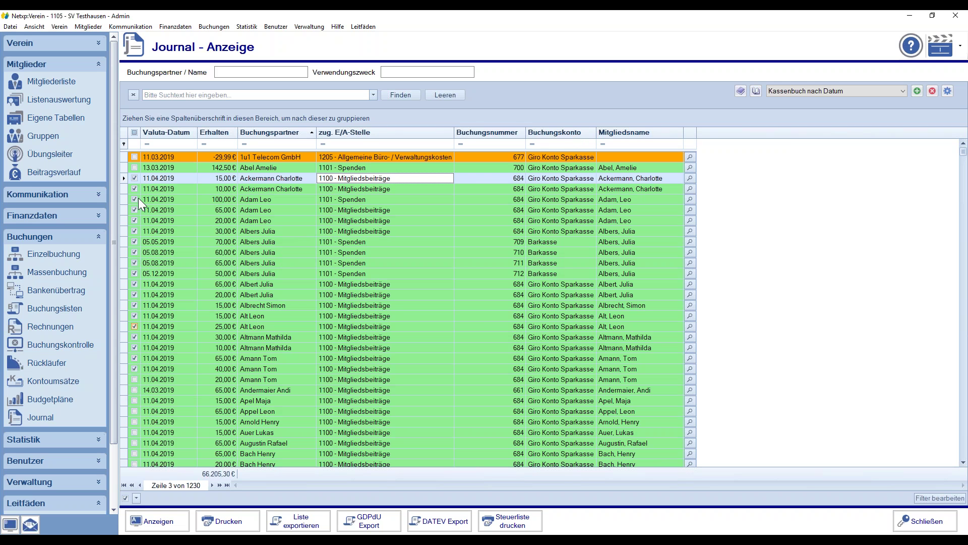
click(135, 133)
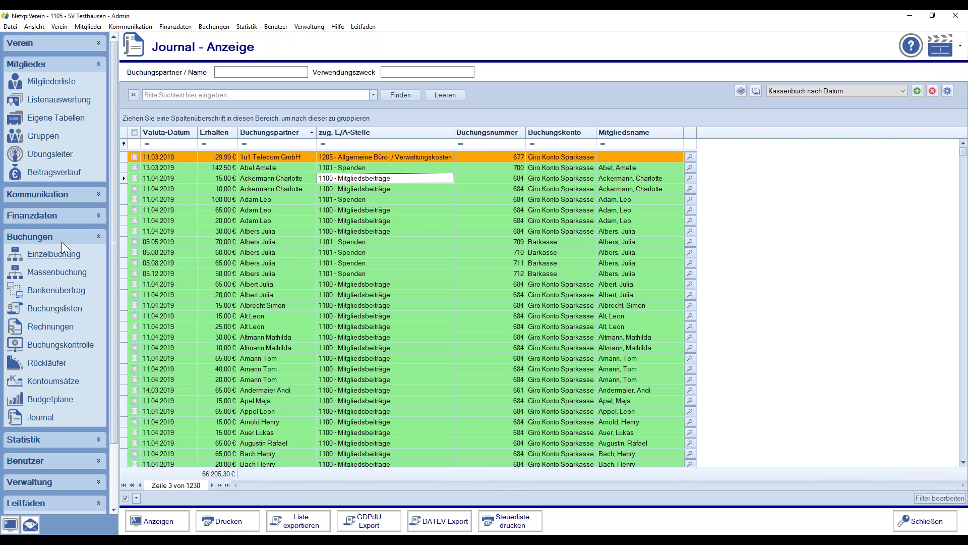
click(125, 180)
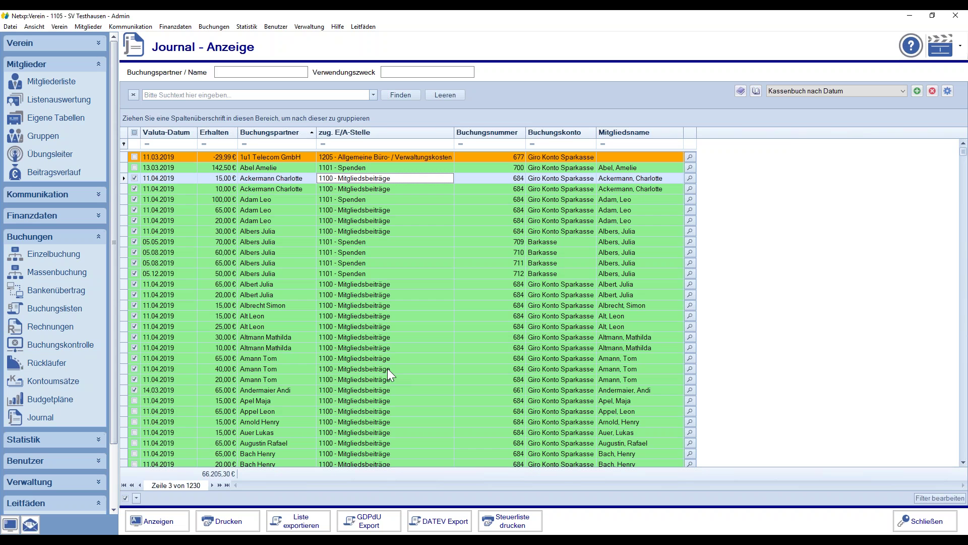
click(134, 133)
click(134, 132)
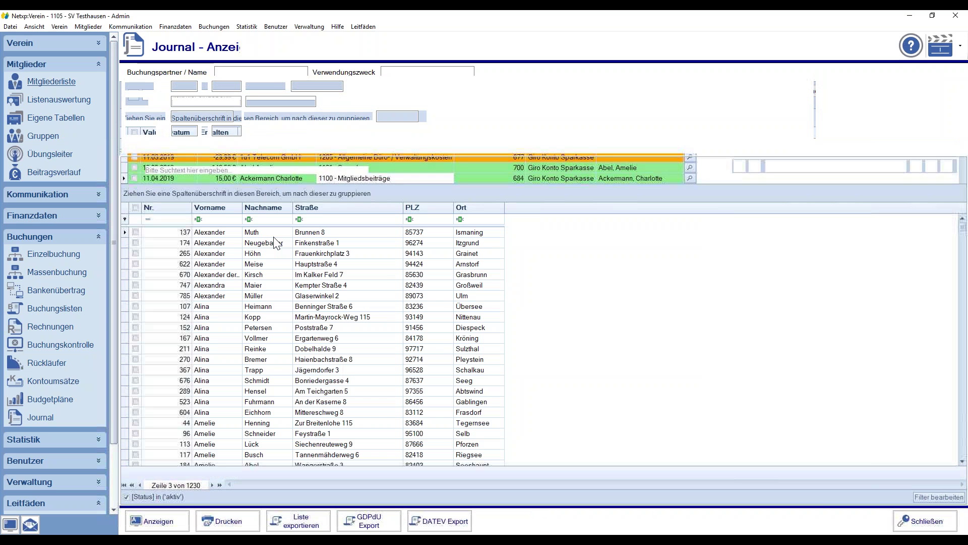
Tick a block of 17 members in the Mitgliederliste and search Windows for 'excel'
drag(124, 252, 129, 426)
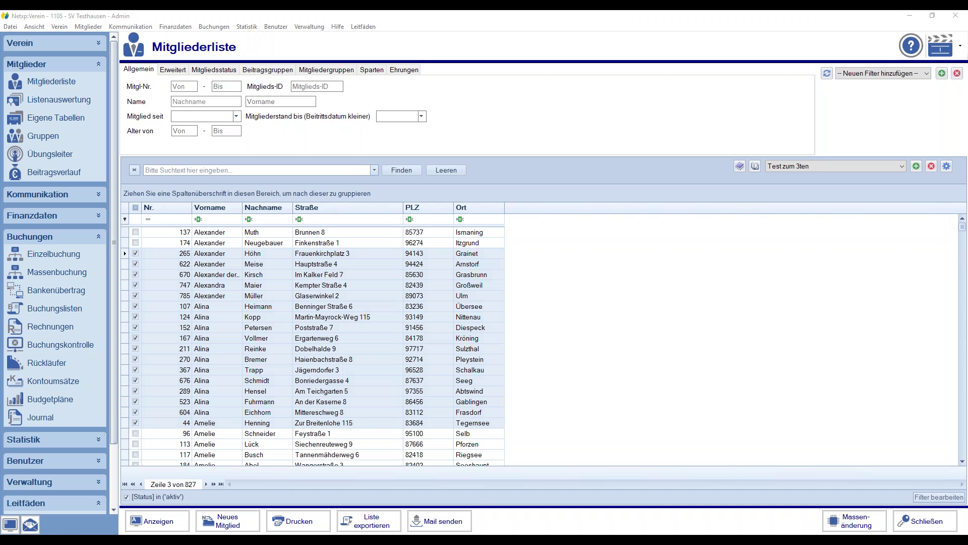
key(super)
text(excel)
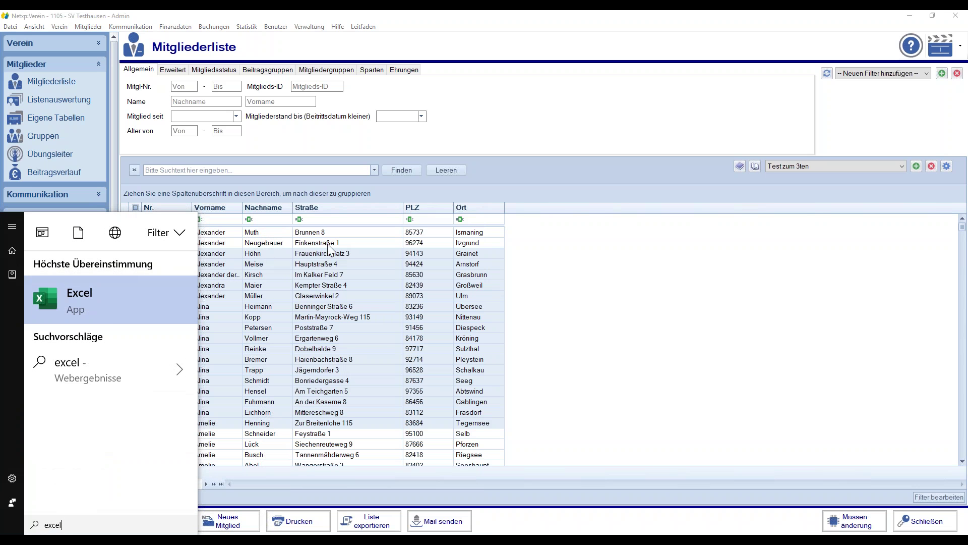
Paste the ticked members into a new blank Excel workbook
click(72, 302)
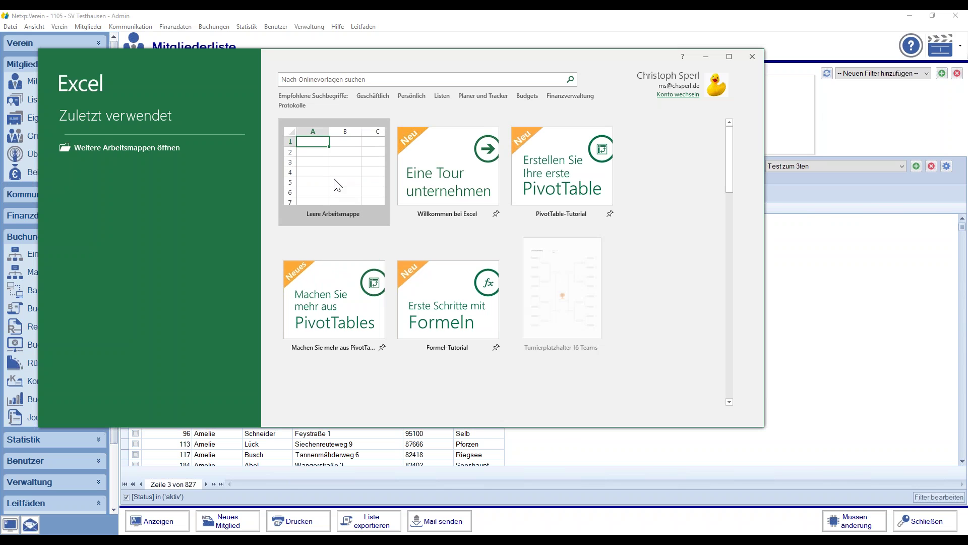
click(329, 179)
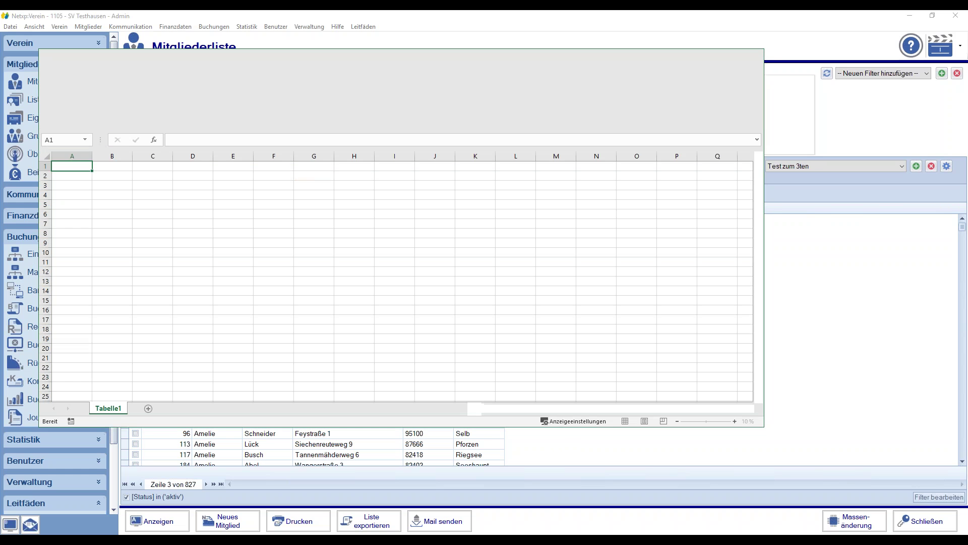
key(ctrl+v)
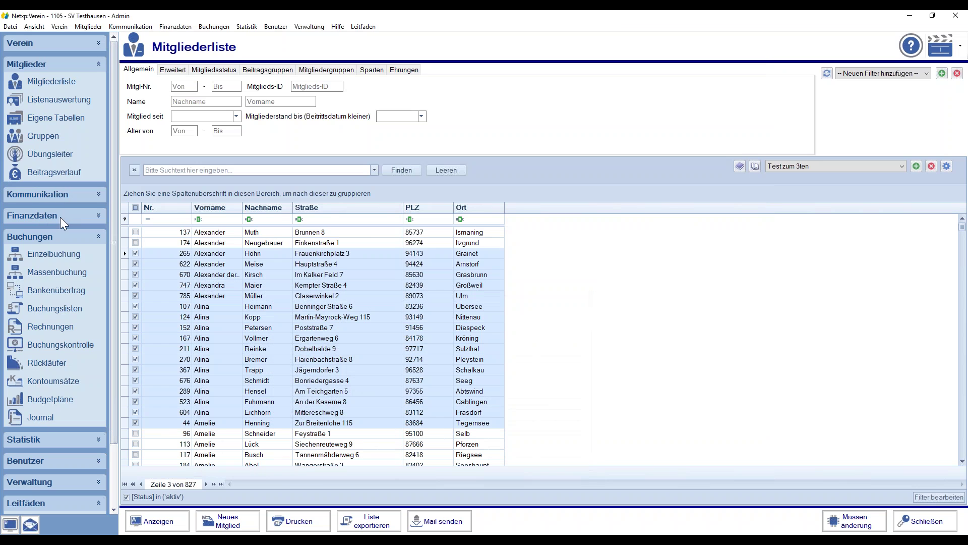
Return to Netxp:Verein and run the Journal search with the current preselection
click(704, 59)
click(38, 413)
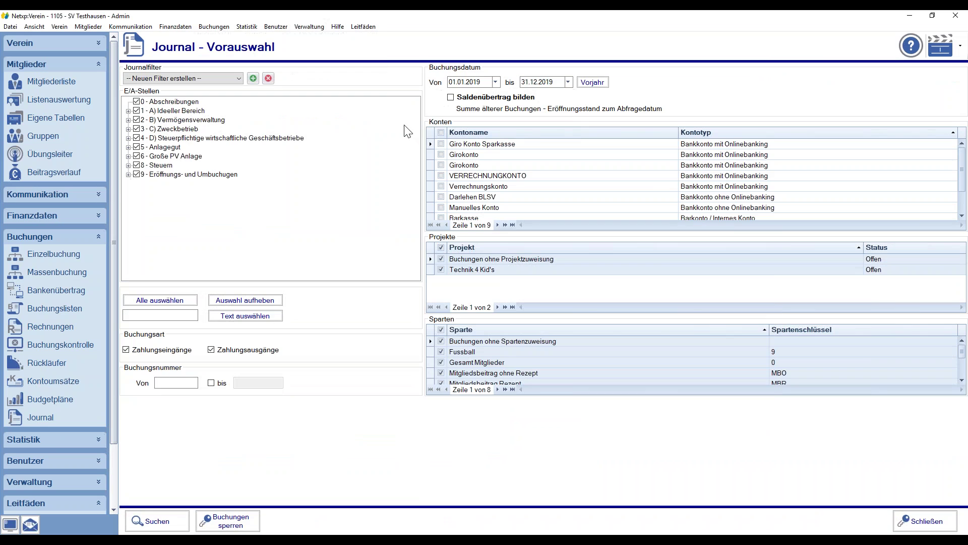
click(157, 520)
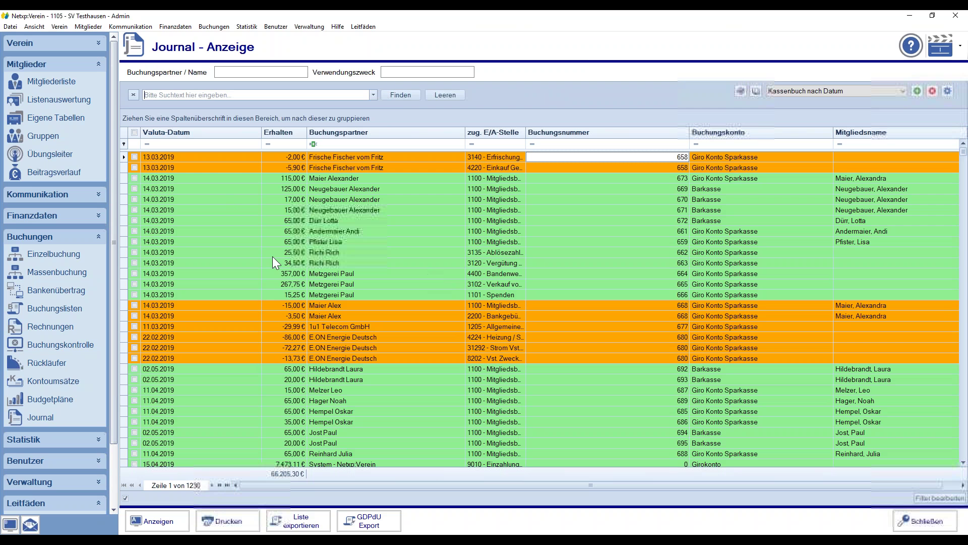
Paste 20 ticked bookings beside the members in Excel, then close Excel without saving
drag(125, 167, 116, 369)
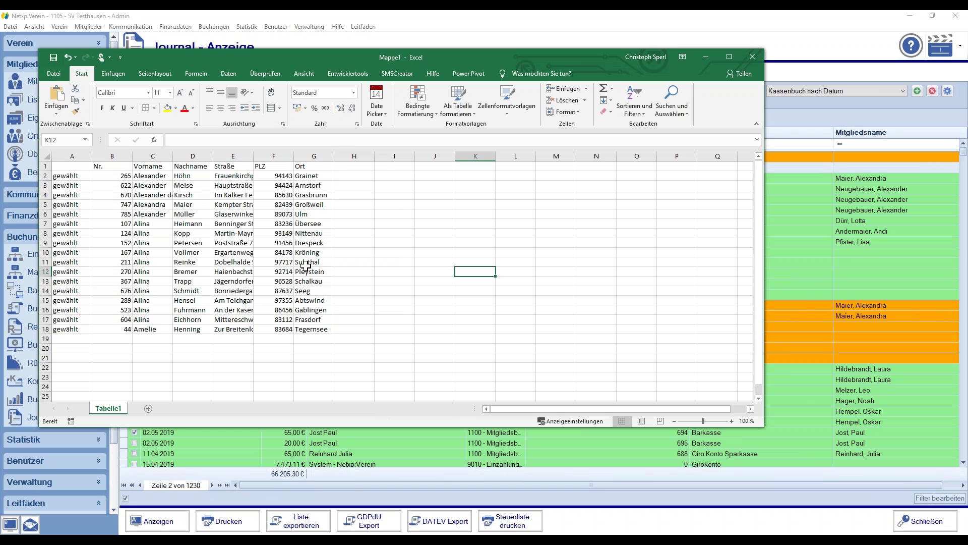
key(ctrl+v)
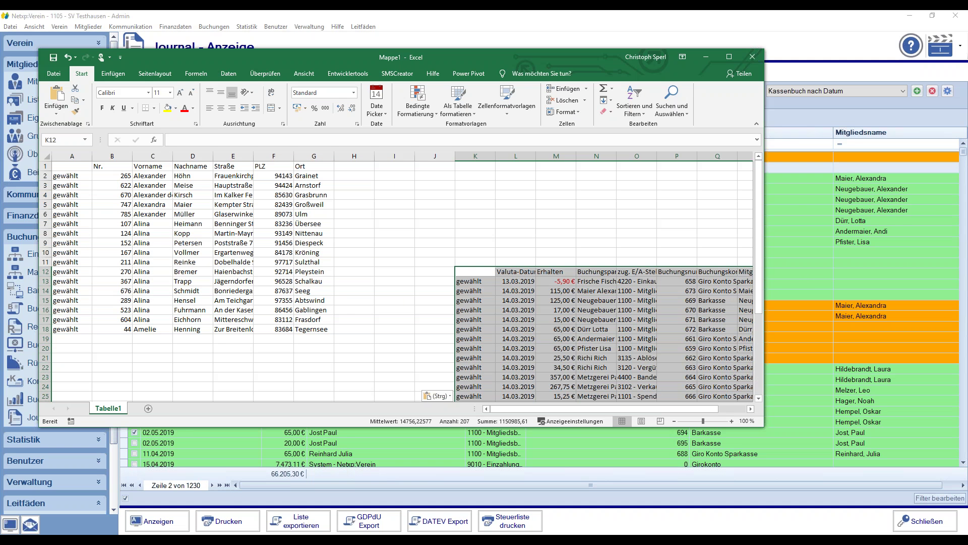
drag(467, 268, 379, 185)
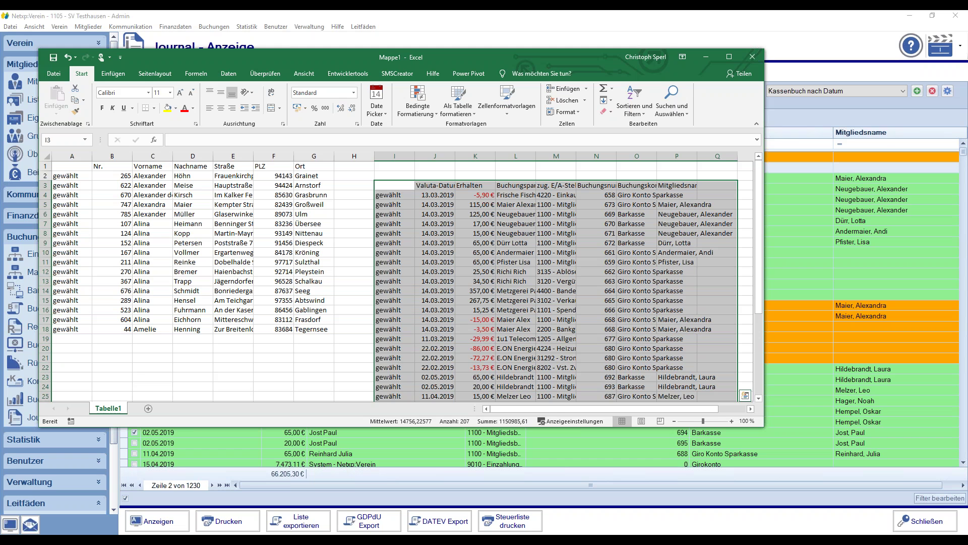
click(752, 57)
click(485, 287)
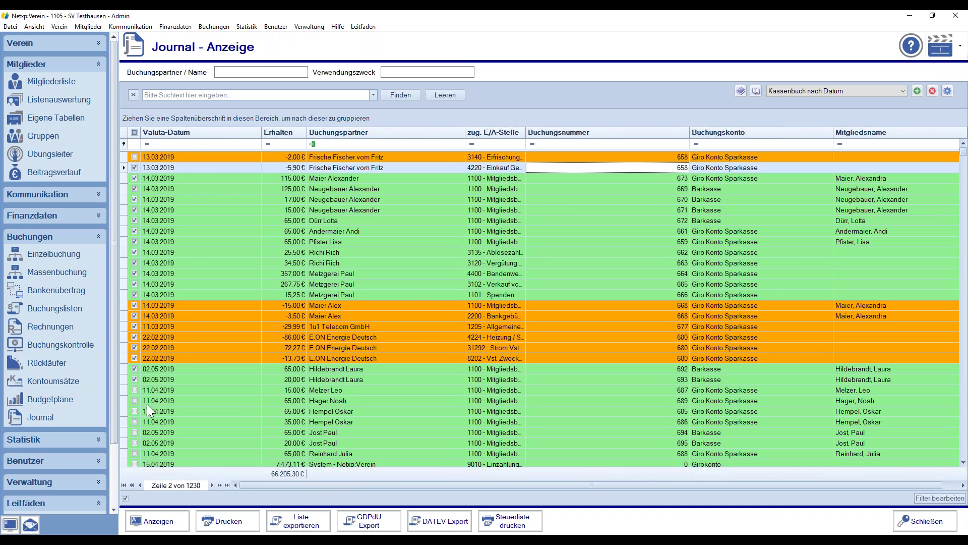
Export the Journal list via Liste exportieren, proposing Journal.csv
click(299, 525)
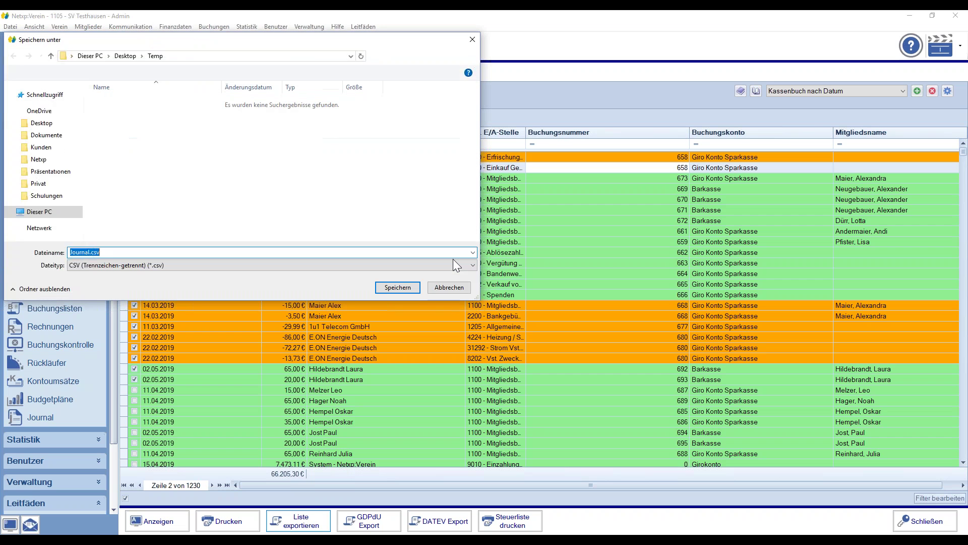
Cancel saving Journal.csv in the Speichern unter dialog
click(448, 288)
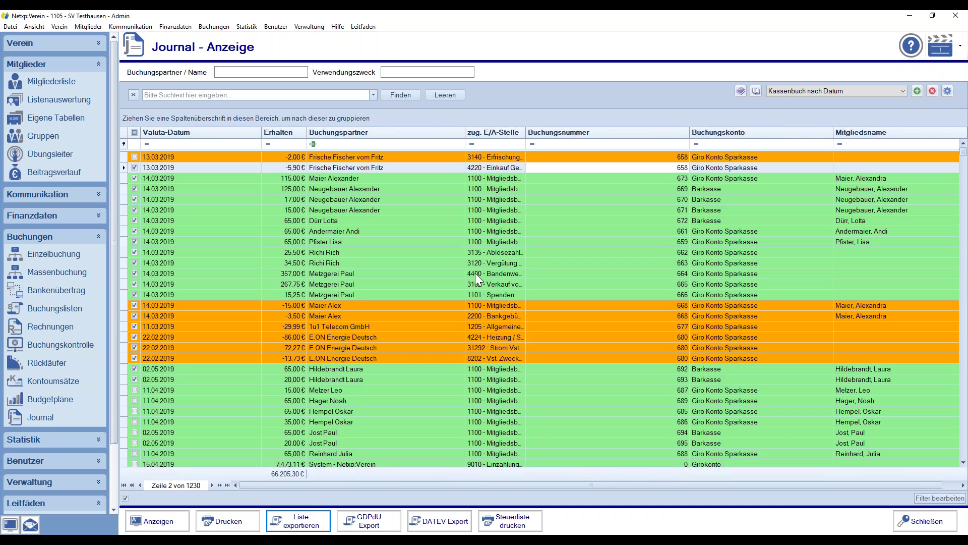
Collapse and re-expand the Buchungen sidebar section
click(475, 274)
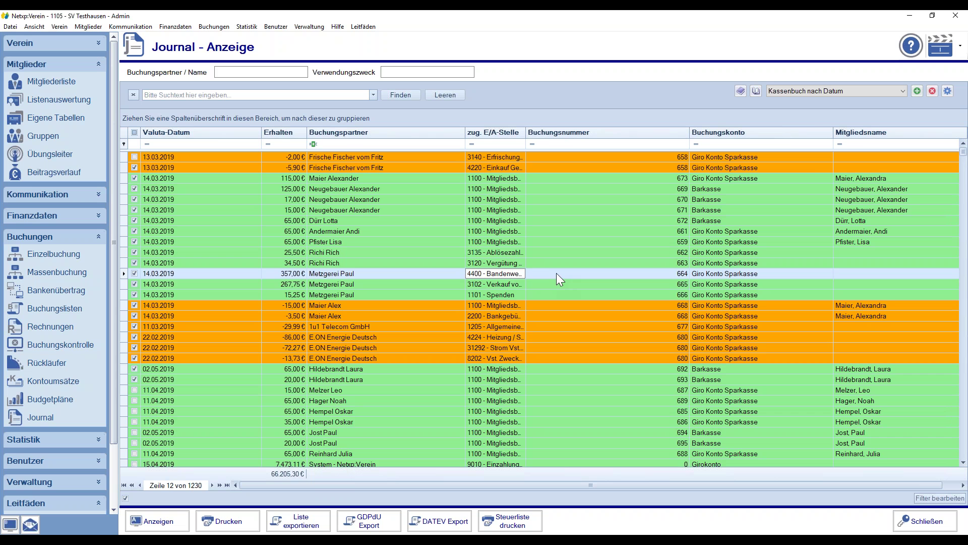
click(45, 235)
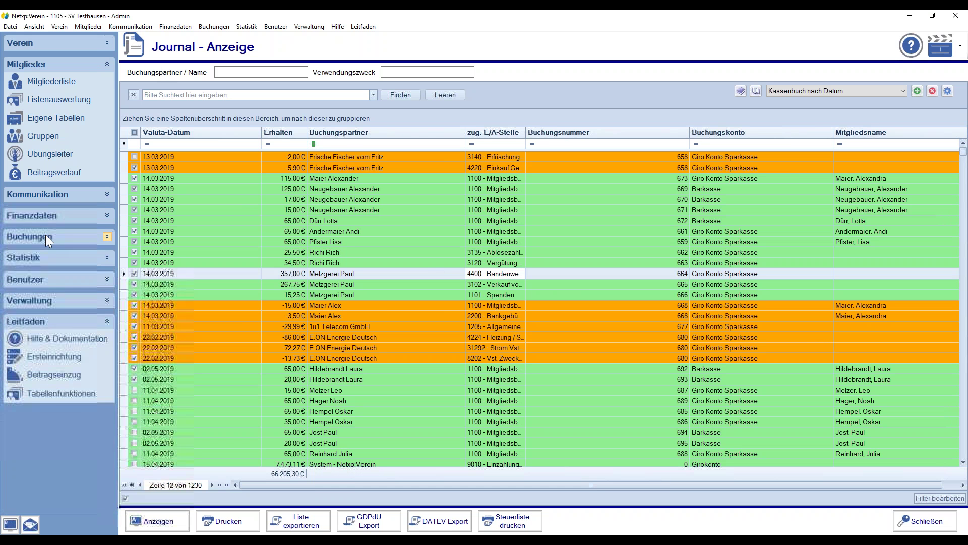
click(45, 234)
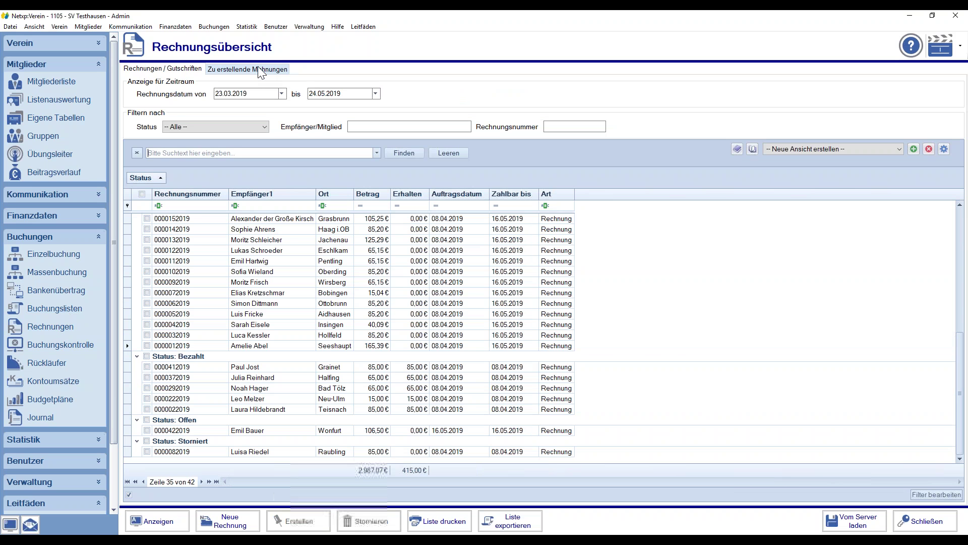
In Zu erstellende Mahnungen, move Bezahlt beside Bezeichnung, then return to Rechnungen / Gutschriften
click(258, 69)
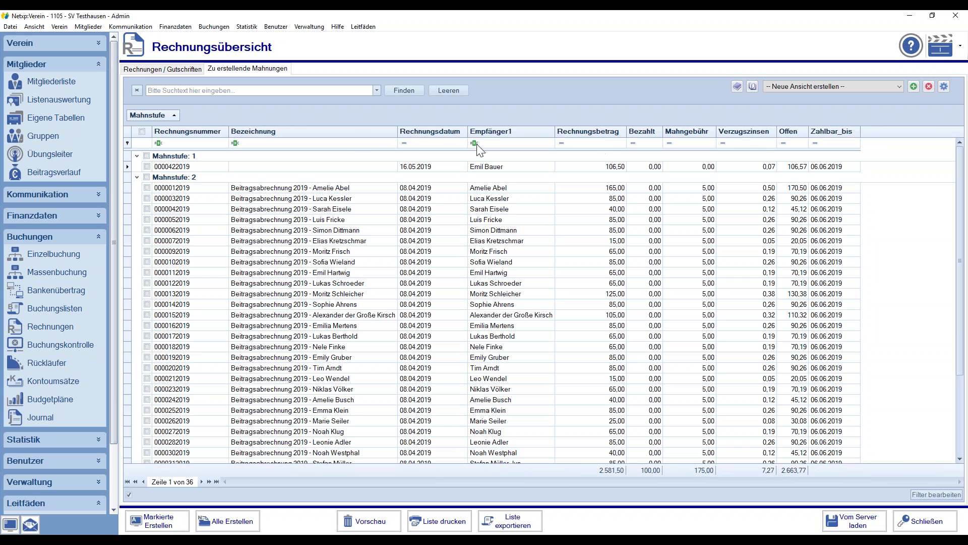
click(947, 85)
click(942, 90)
drag(642, 131, 434, 133)
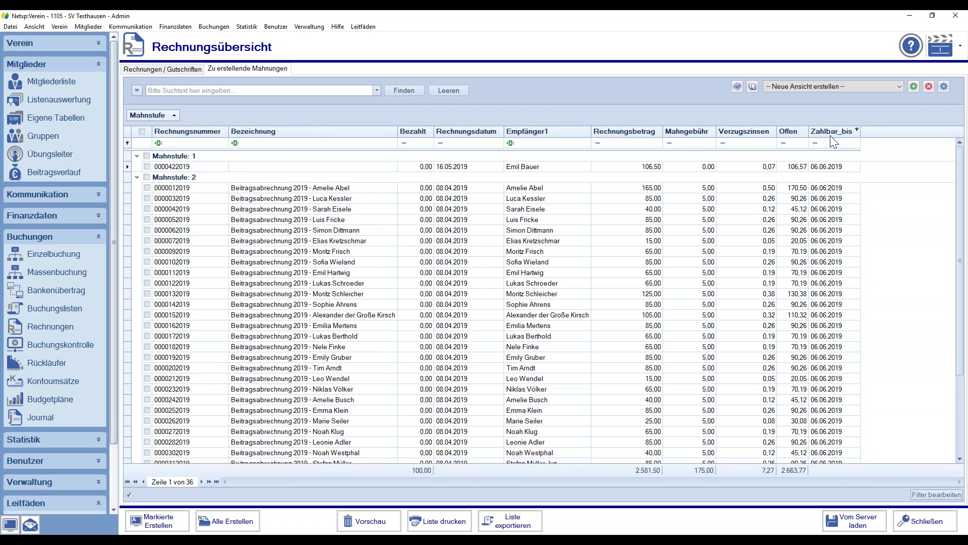
click(171, 65)
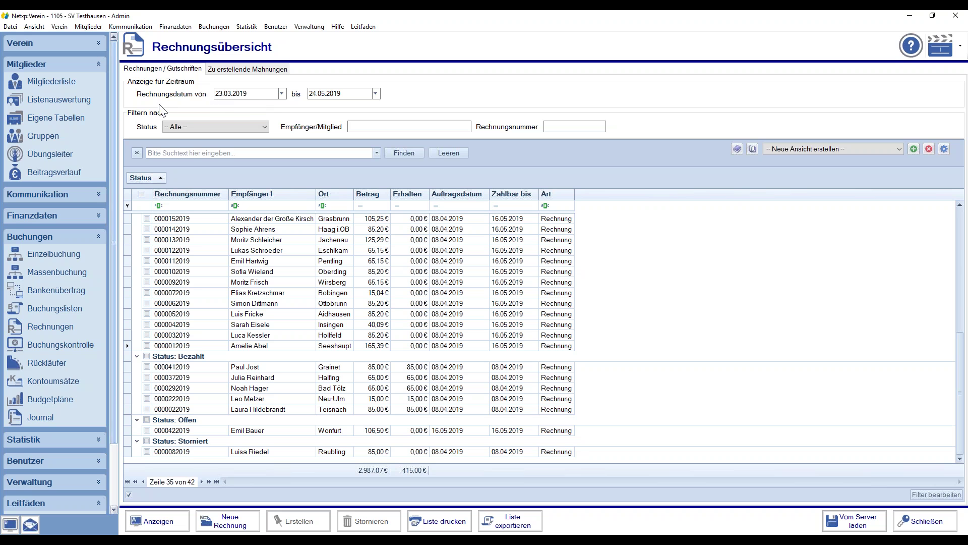
Set the invoice period to 01.01.2018–31.12.2018 and show the 'Zu erstellende Mahnungen' tab
click(255, 94)
text(0)
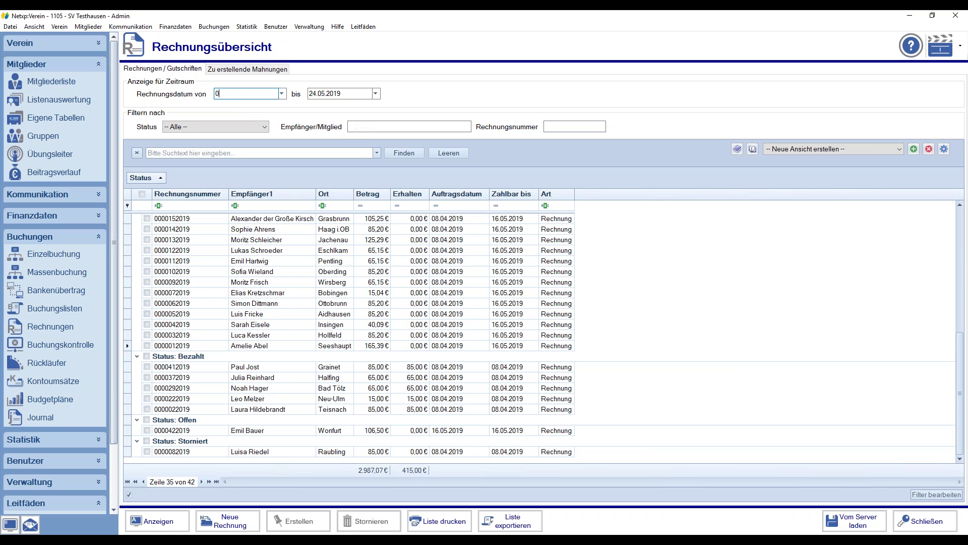
text(1012018)
key(Tab)
text(311220)
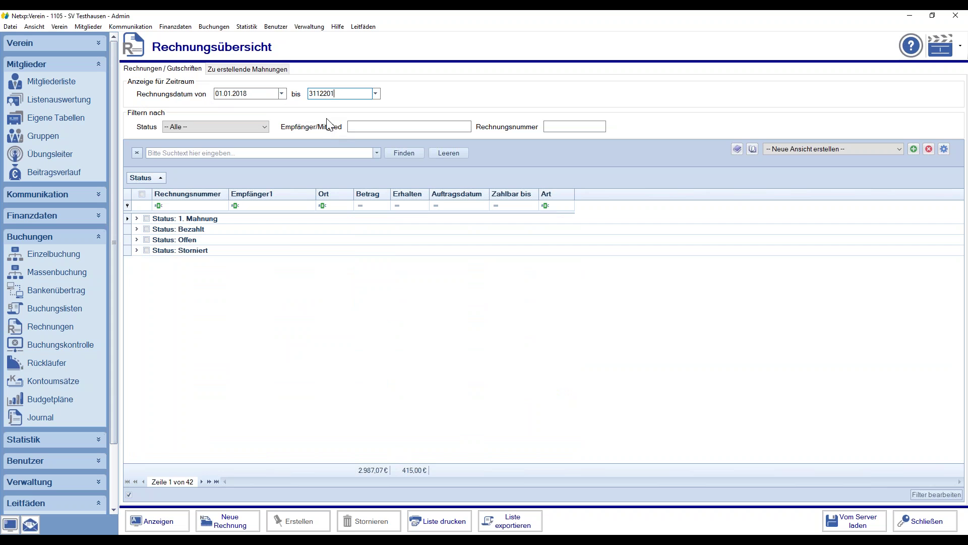
text(18)
click(234, 73)
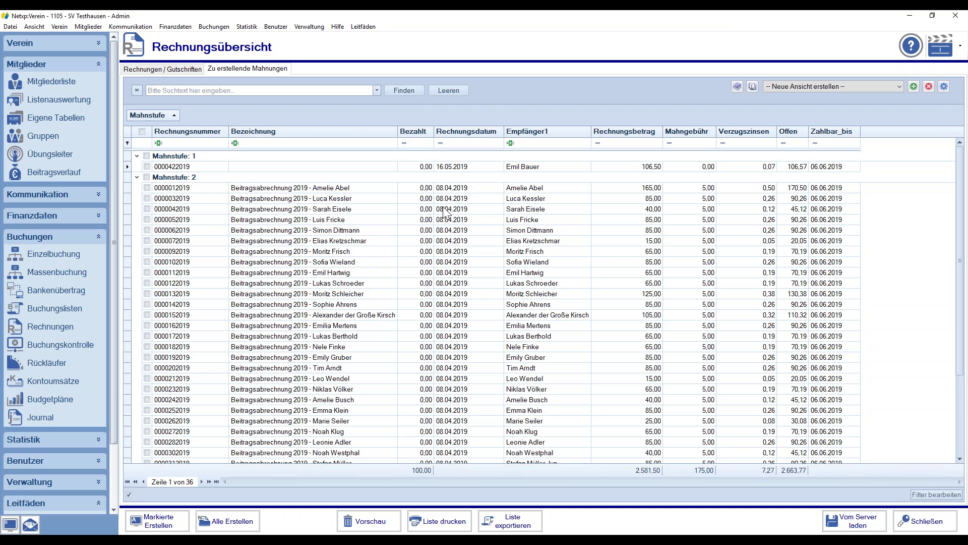
On the Mitgliederliste, try the Nachname filter 'ähnelt' with 'guth', clear it, then choose 'enthält'
click(55, 80)
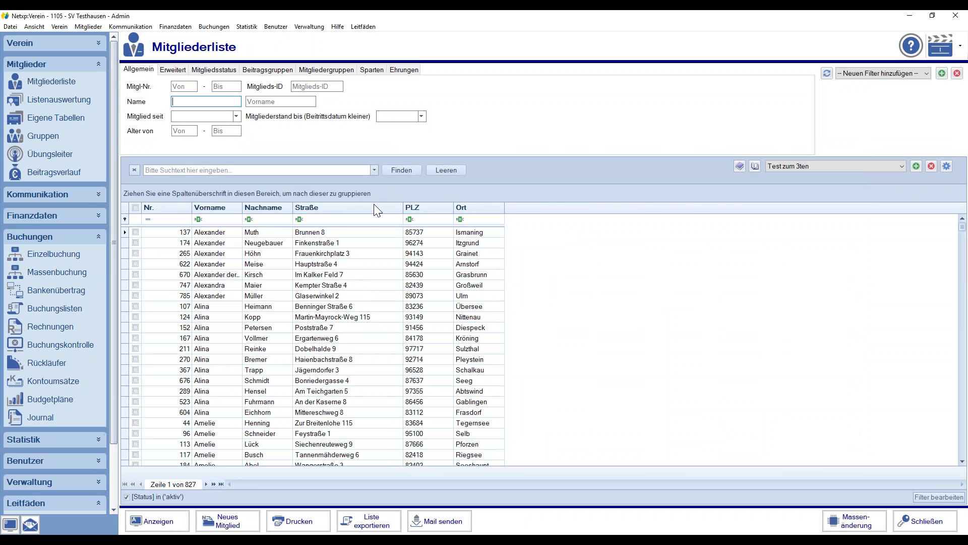
click(264, 220)
click(248, 219)
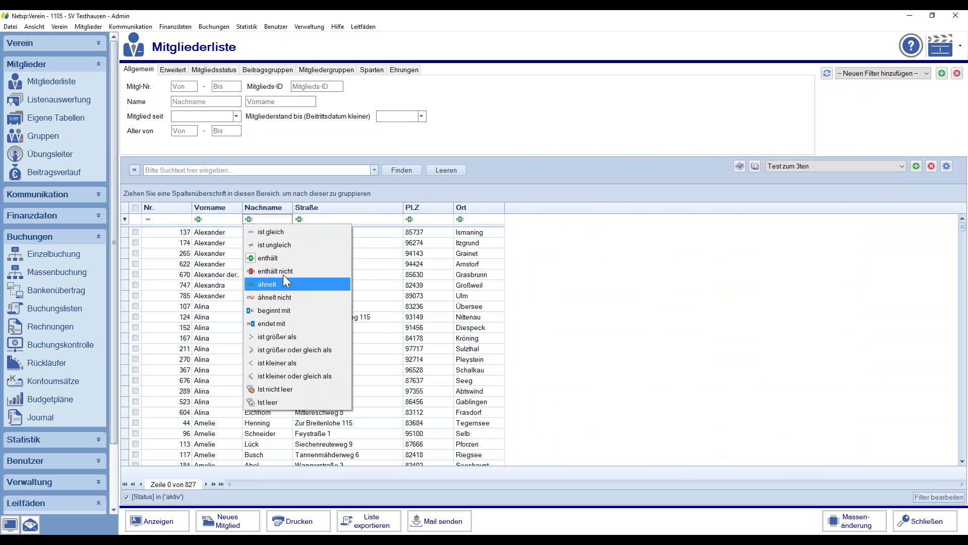
click(248, 220)
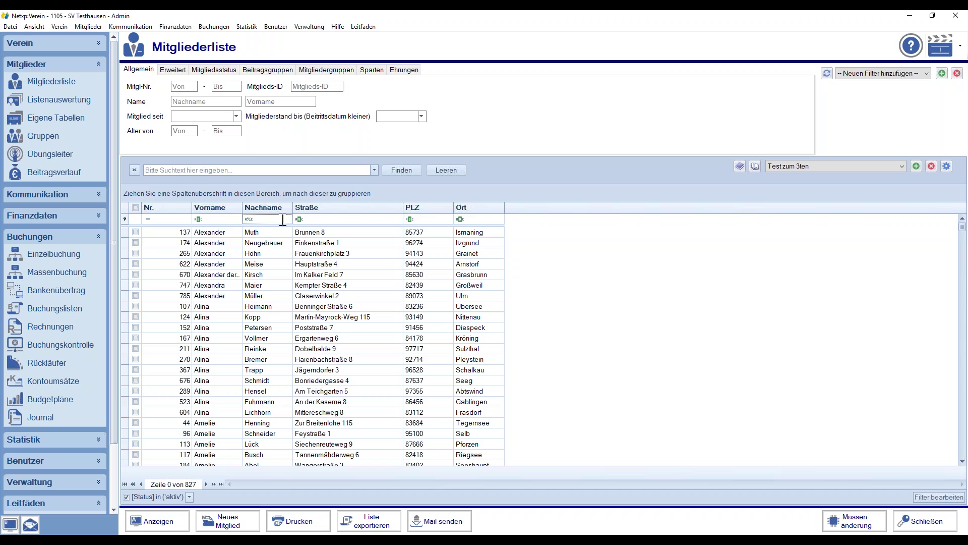
text(gut)
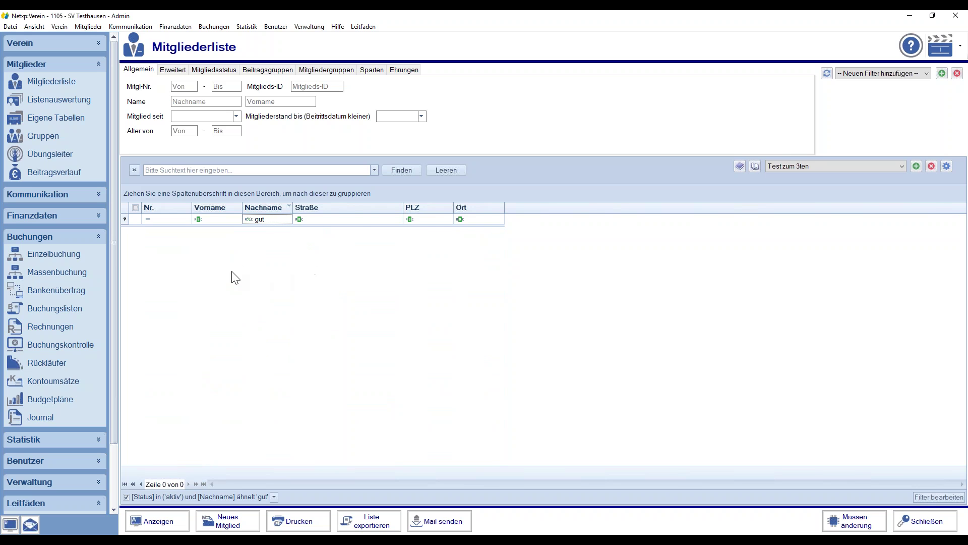
text(h)
key(BackSpace)
key(BackSpace)
key(BackSpace)
key(BackSpace)
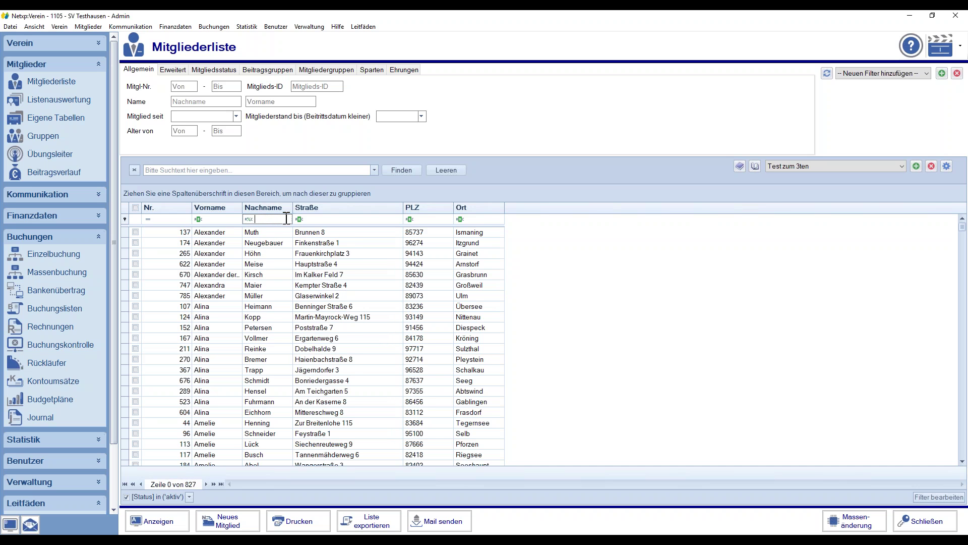
click(248, 220)
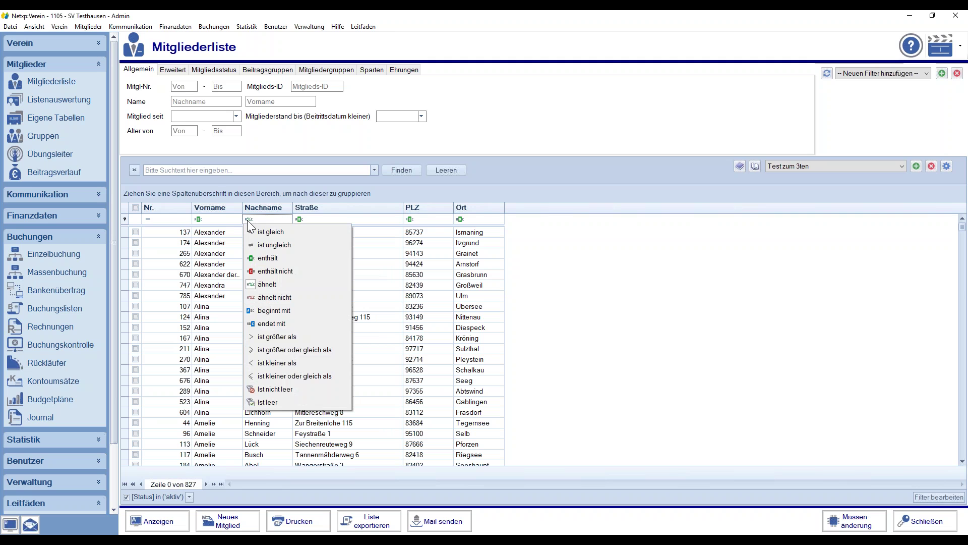
click(273, 259)
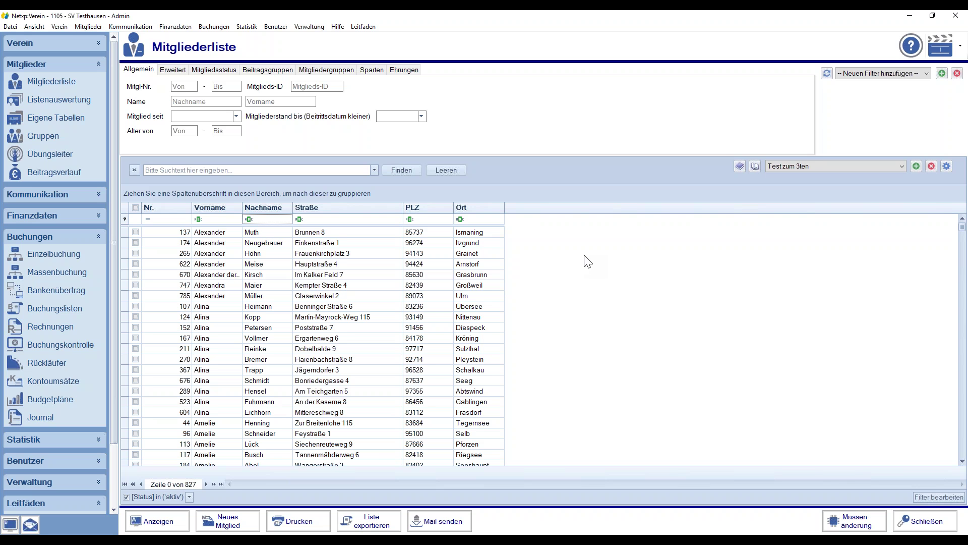
In member 107's record, replace the surname's final 'n' with 'é' and save
double_click(259, 306)
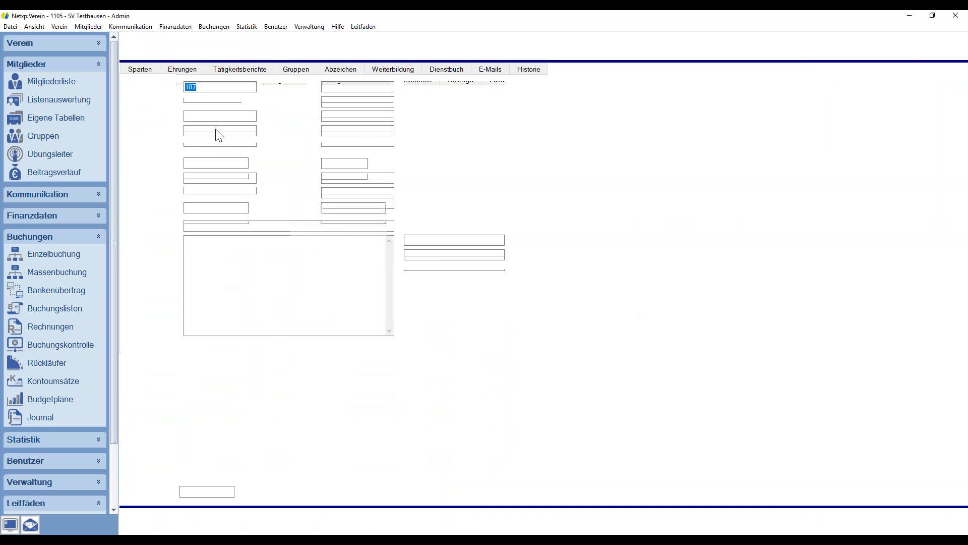
click(235, 119)
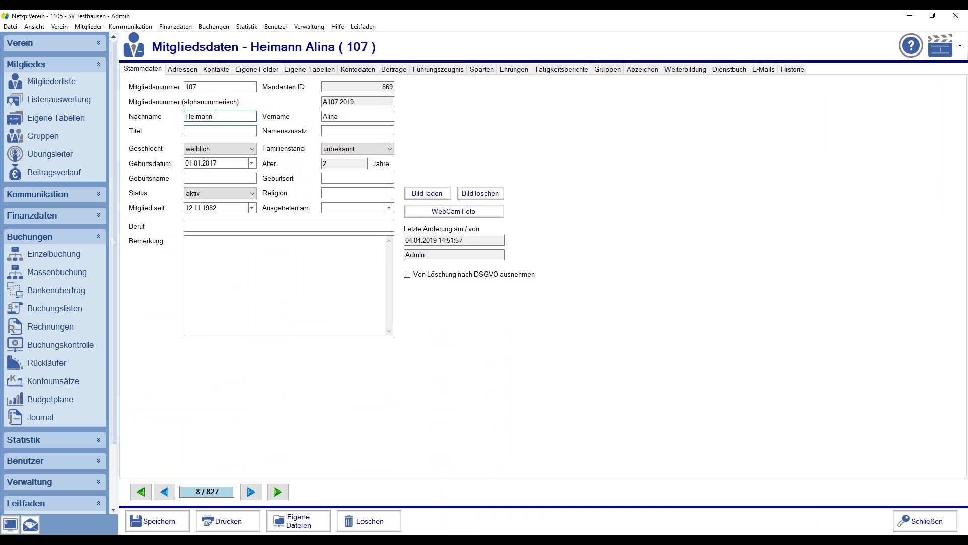
key(BackSpace)
text(é)
click(150, 524)
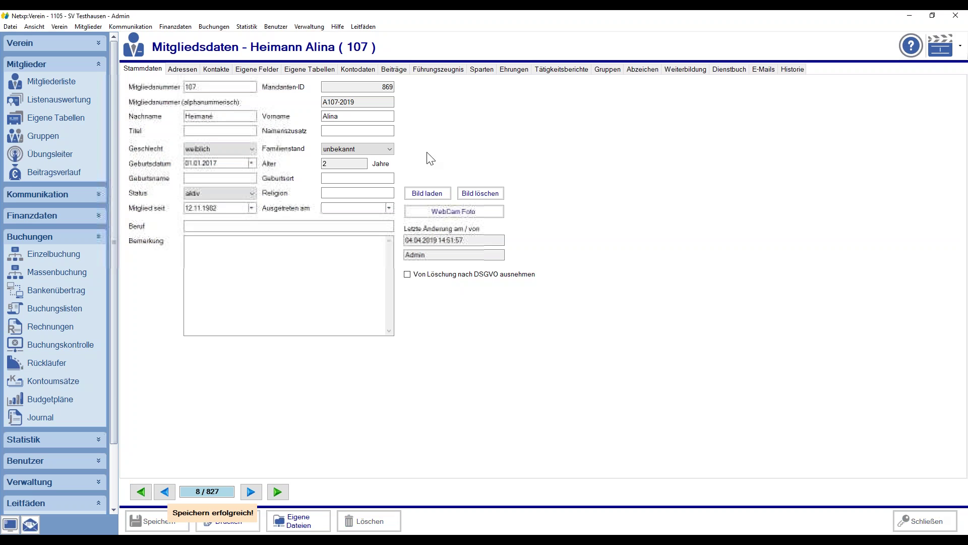
Close the record and set the Nachname filter to 'ähnelt'
key(Escape)
click(248, 218)
click(273, 284)
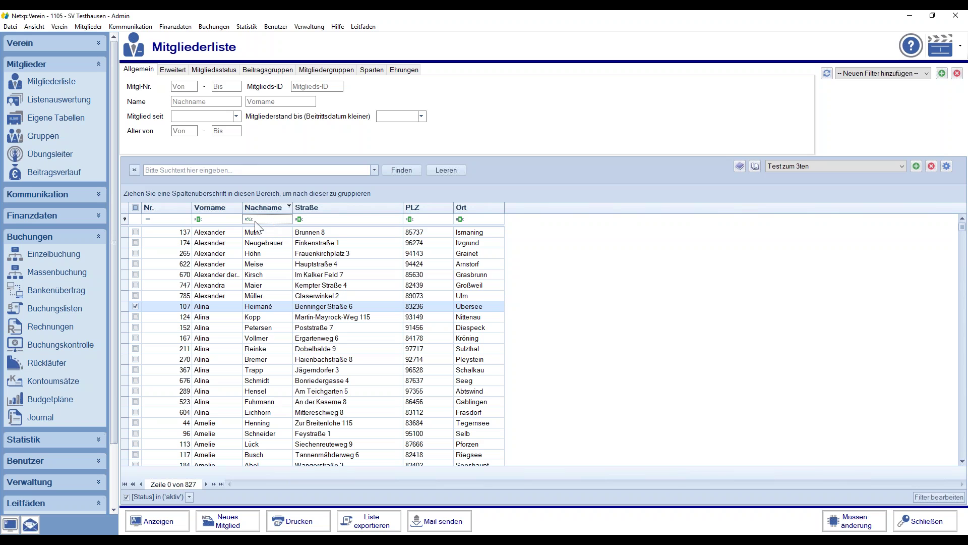
text(heimann)
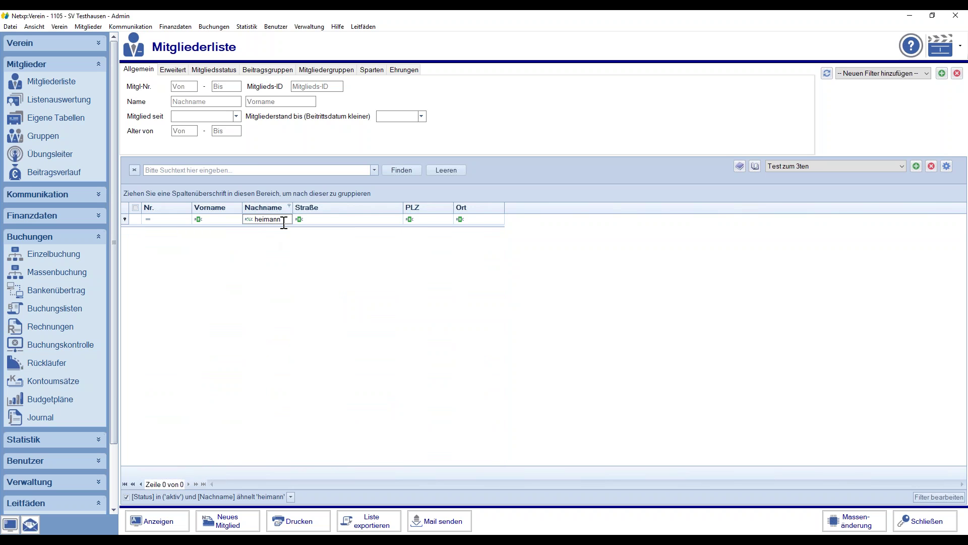
key(BackSpace)
text(e)
click(249, 219)
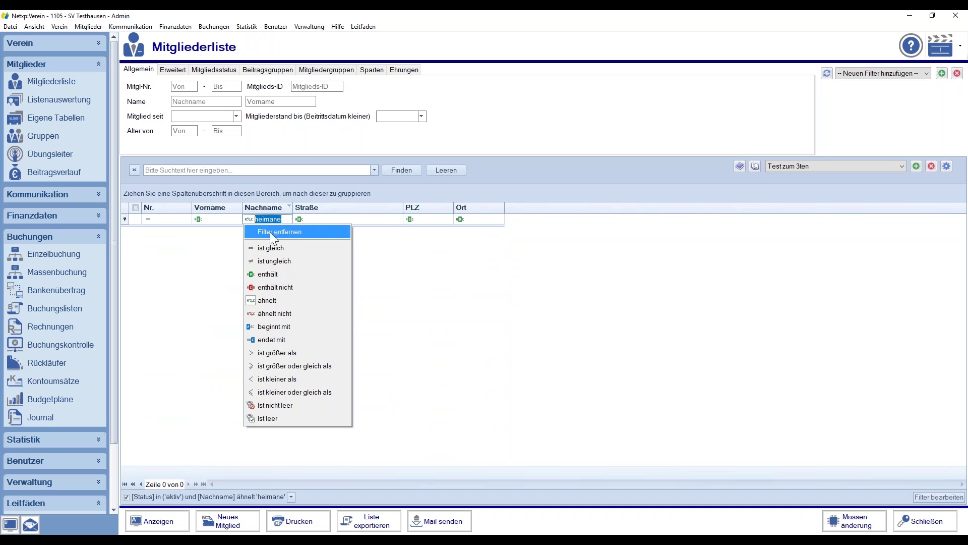
click(270, 232)
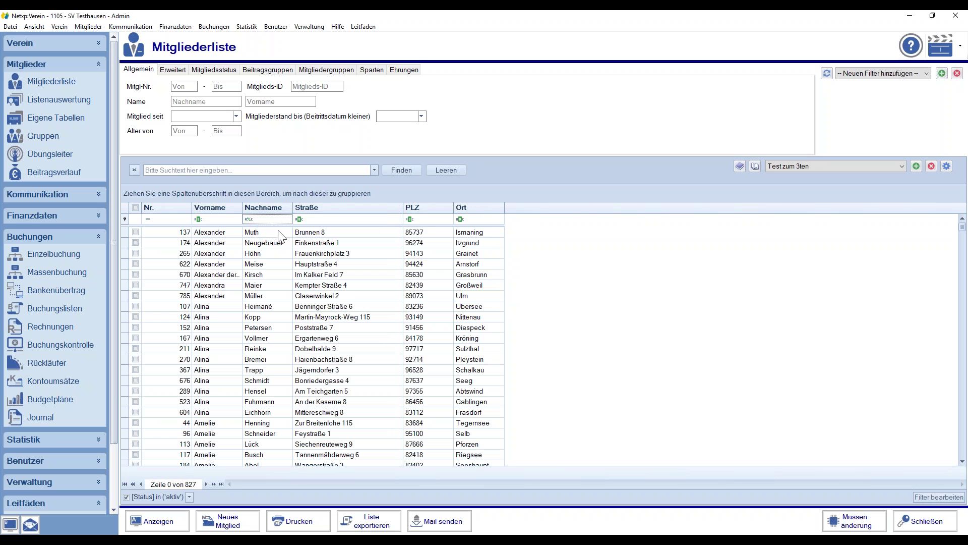
click(249, 218)
click(247, 216)
click(249, 219)
click(439, 285)
Filter the Straße column by 'Brunn' and choose '-- Neue Ansicht erstellen --' in the view list
click(329, 219)
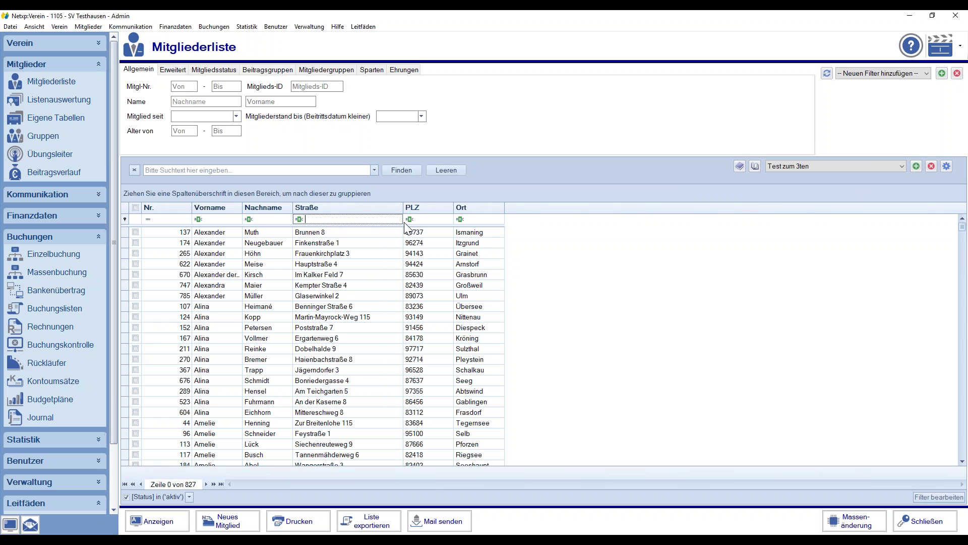
text(Br)
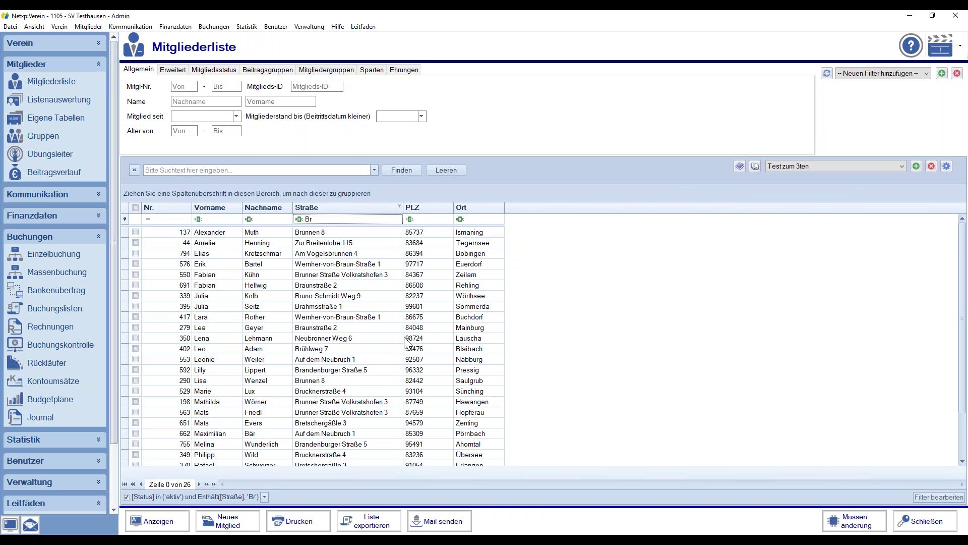
text(unn)
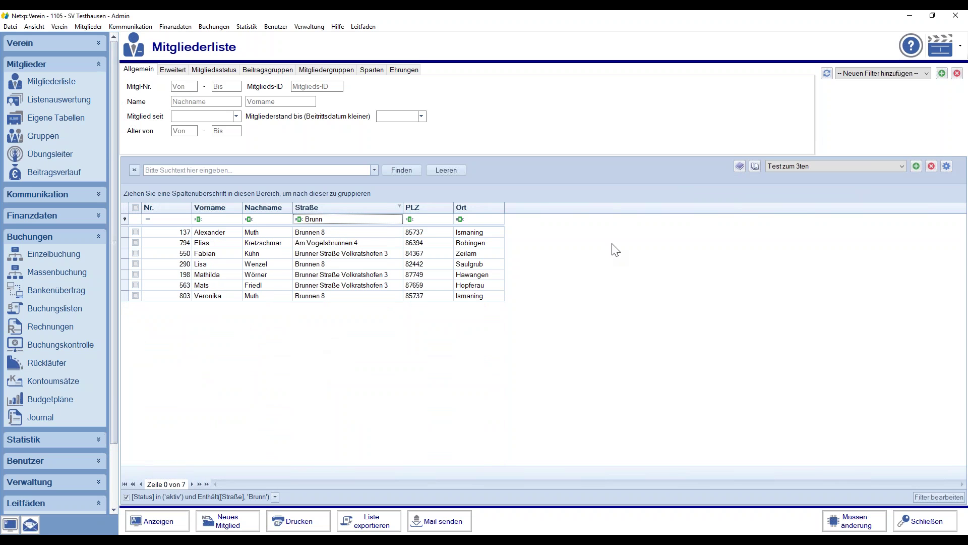
click(805, 166)
click(807, 177)
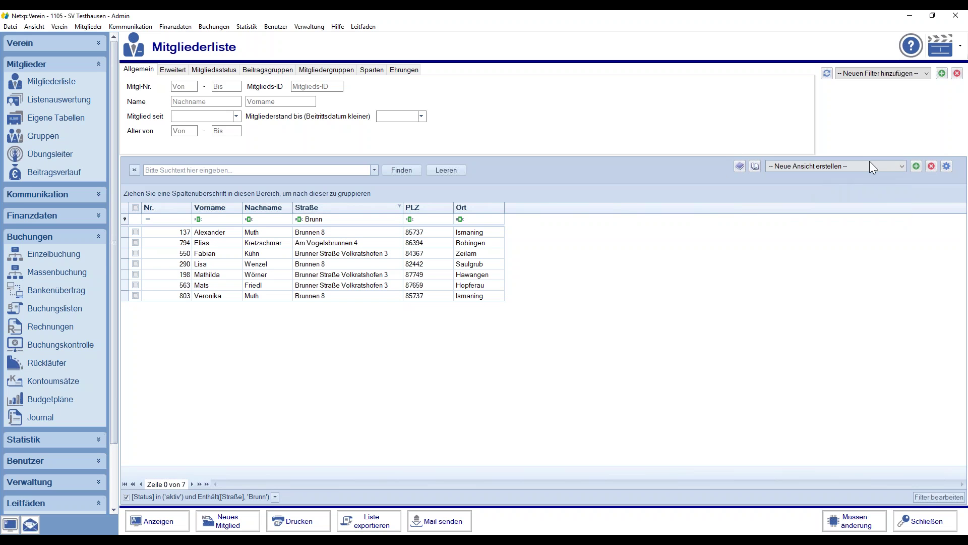
In the Ansicht speichern dialog, tick 'Aktuellen Filter zu Ansicht speichern' and focus the Ansichtsname field
click(917, 166)
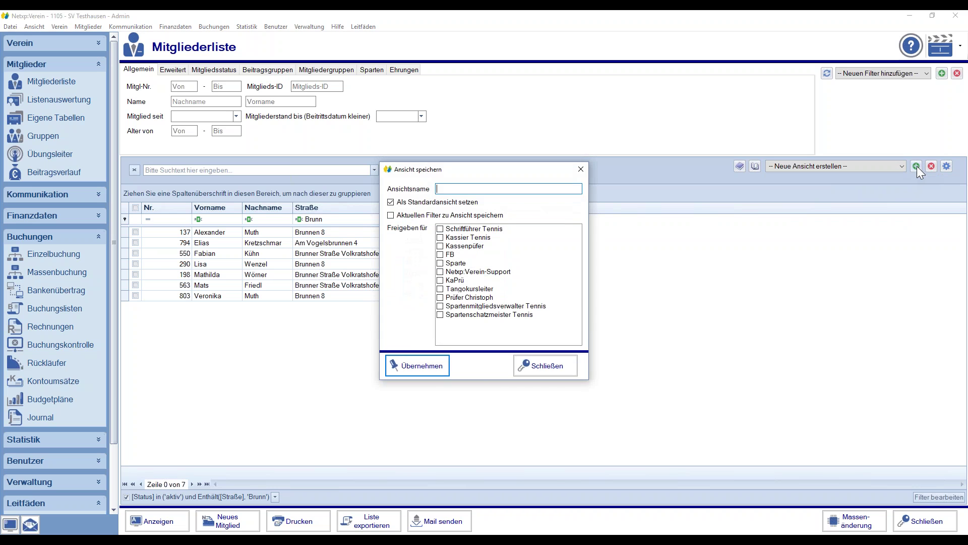
drag(423, 169, 569, 152)
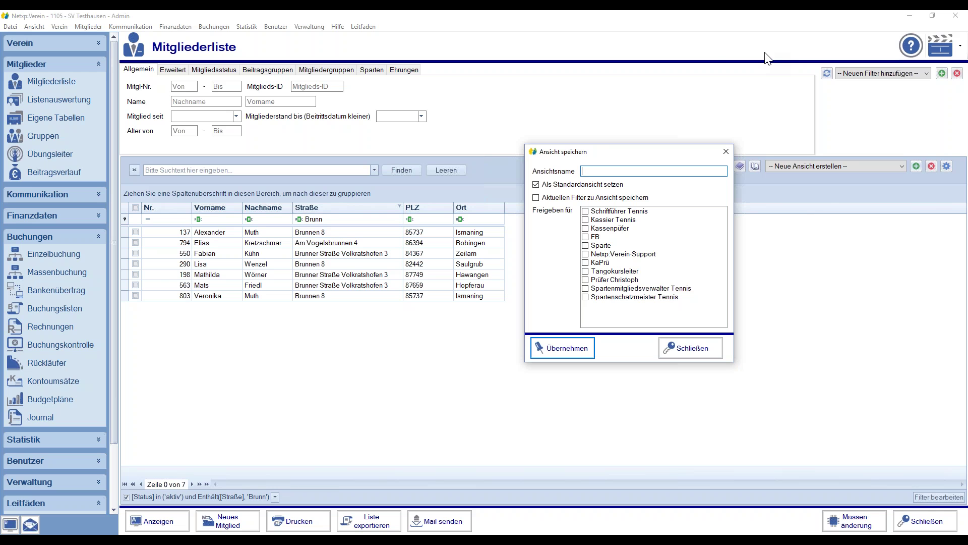
click(537, 197)
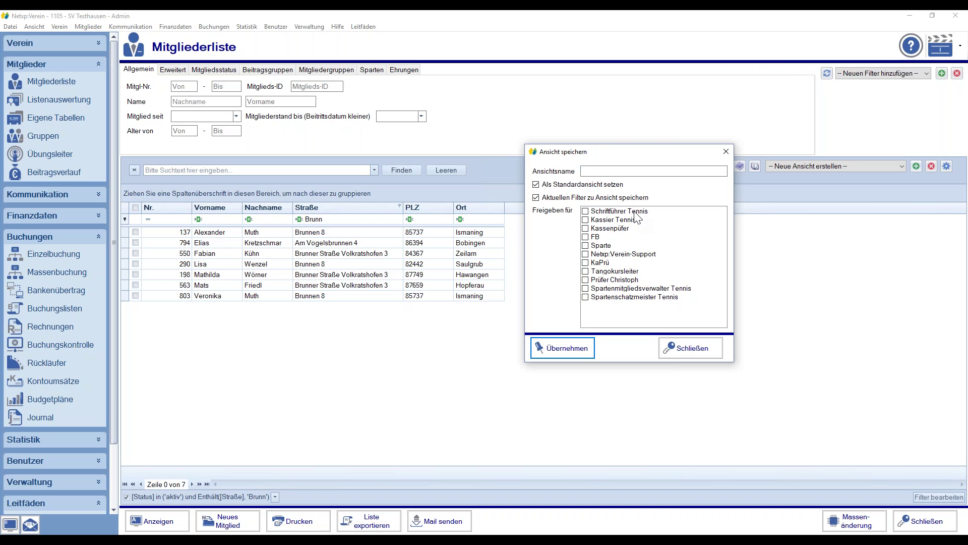
drag(625, 151, 744, 207)
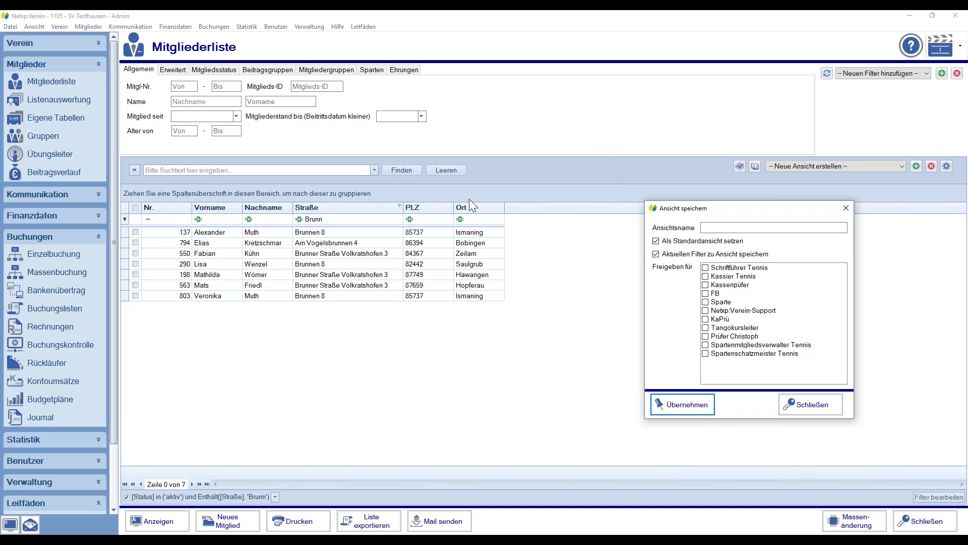
click(730, 228)
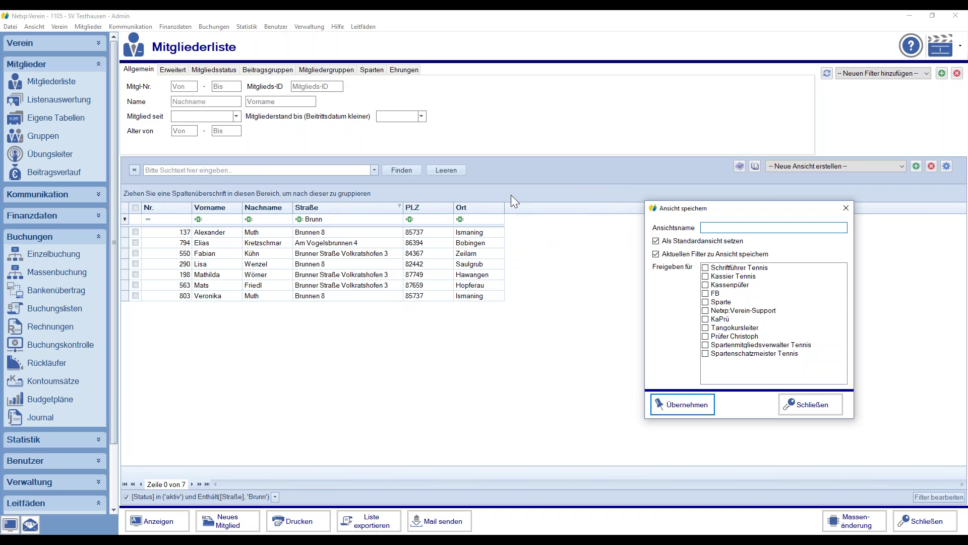